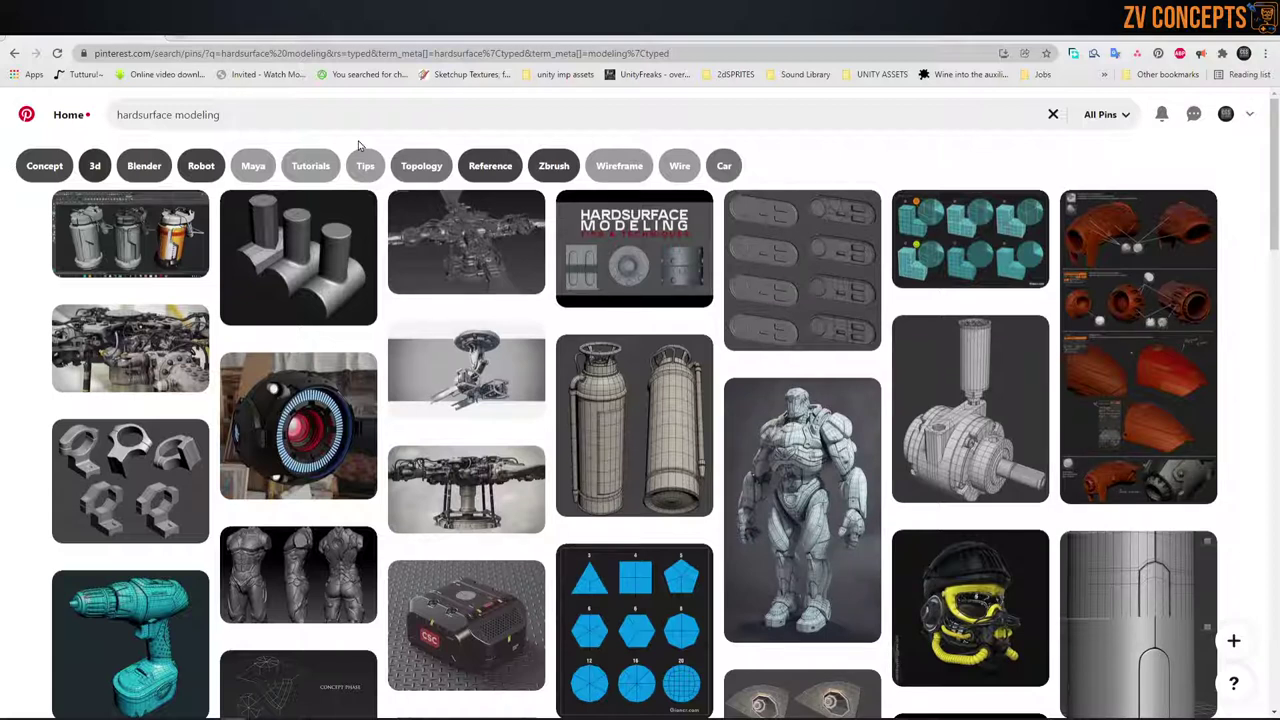
# Confirm the 'hardsurface modeling' search to bring up the grid of reference pins.
pyautogui.press('Tab')
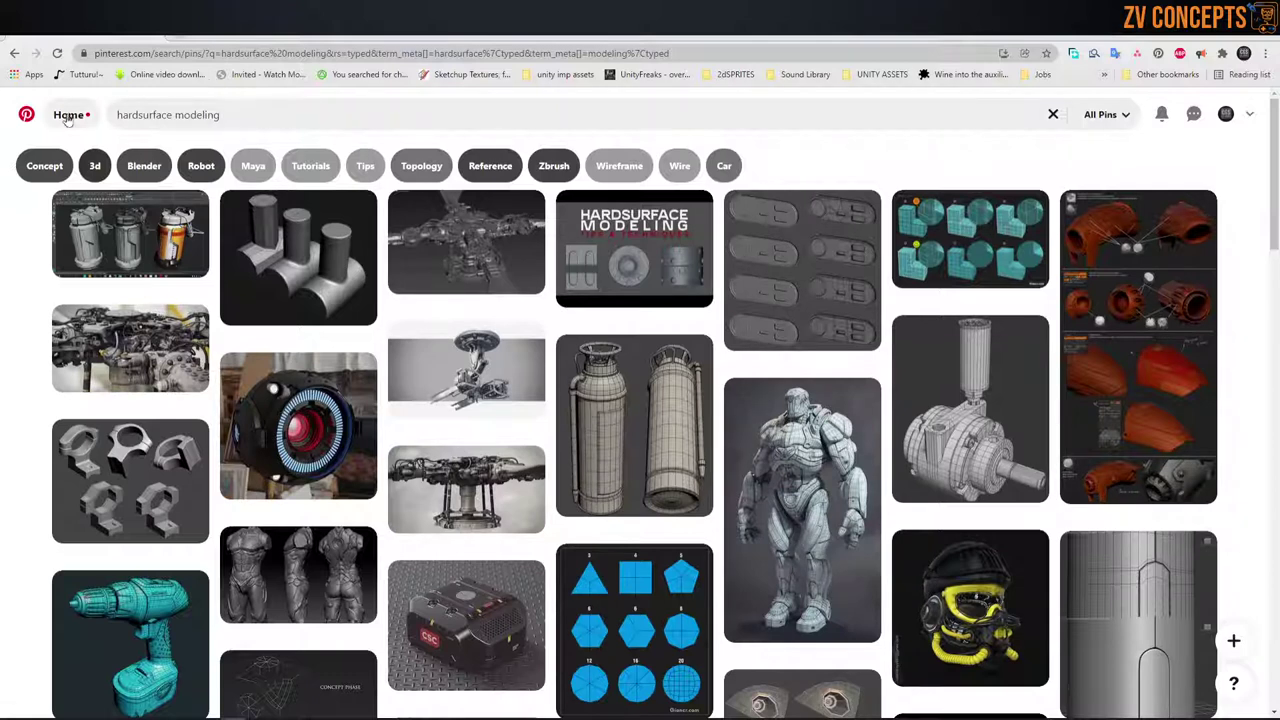
pyautogui.scroll(-4, 866, 425)
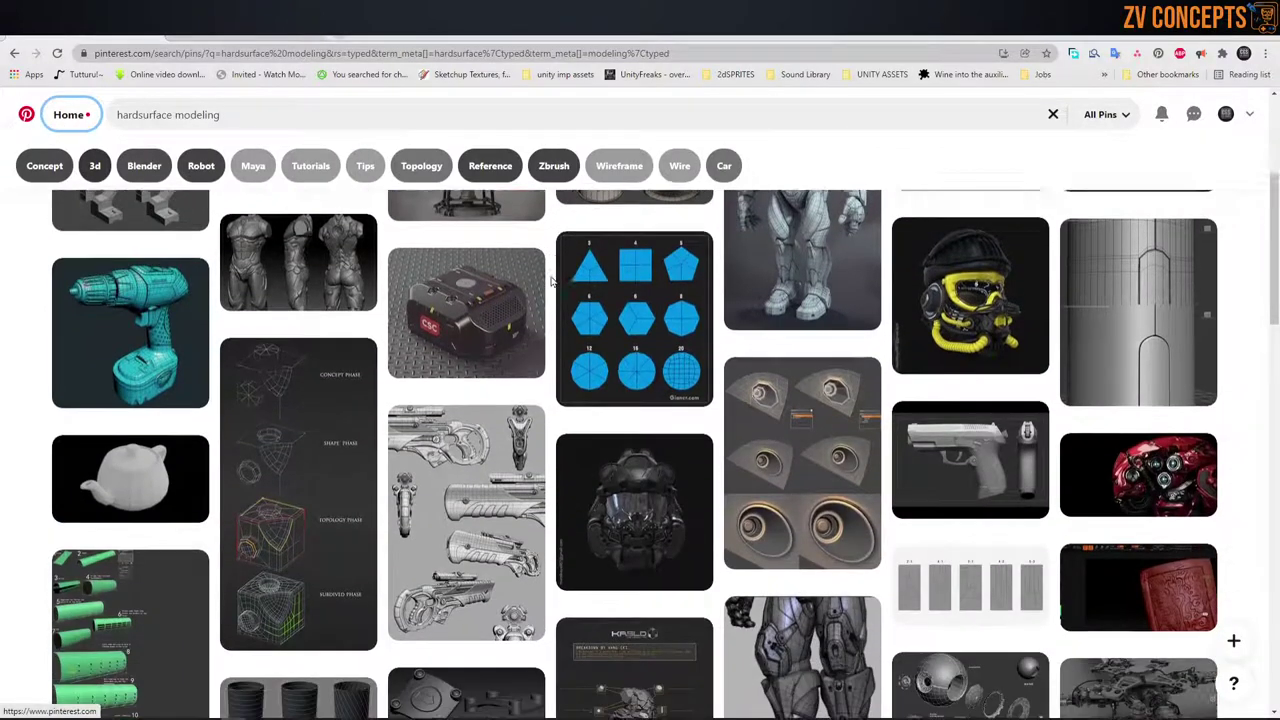
pyautogui.scroll(2, 866, 425)
pyautogui.scroll(2, 866, 425)
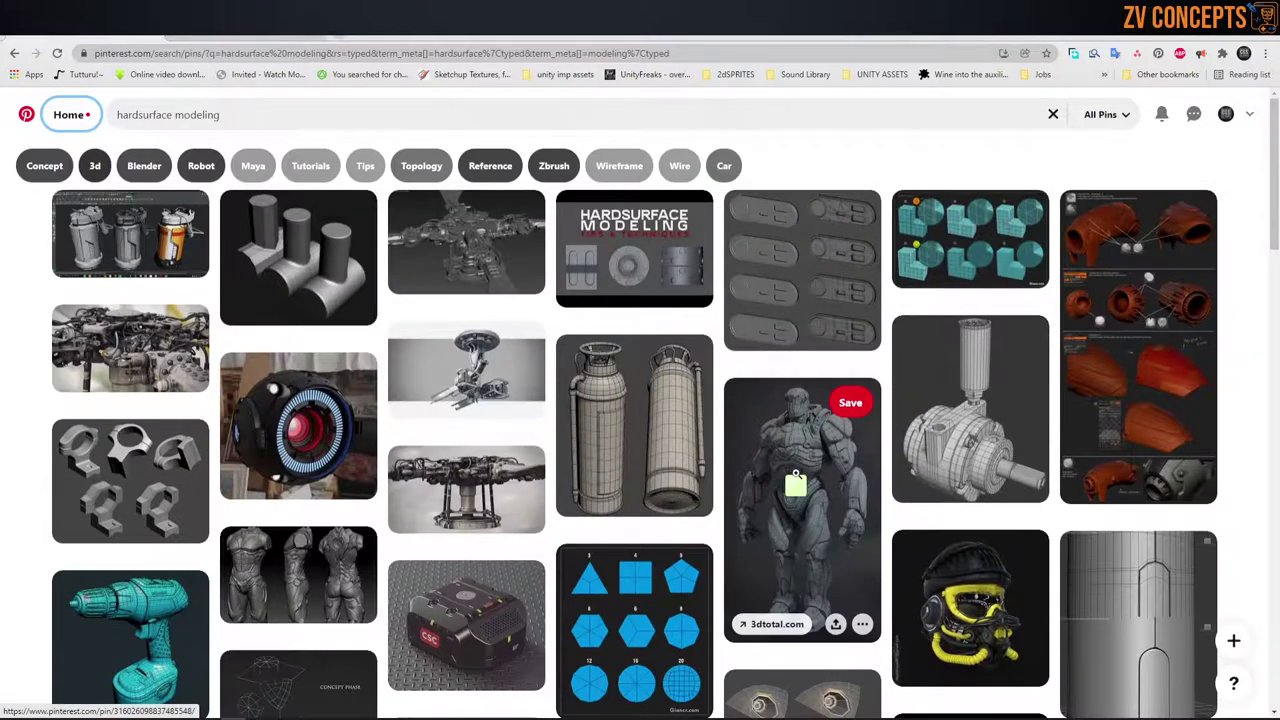
pyautogui.moveTo(802, 270)
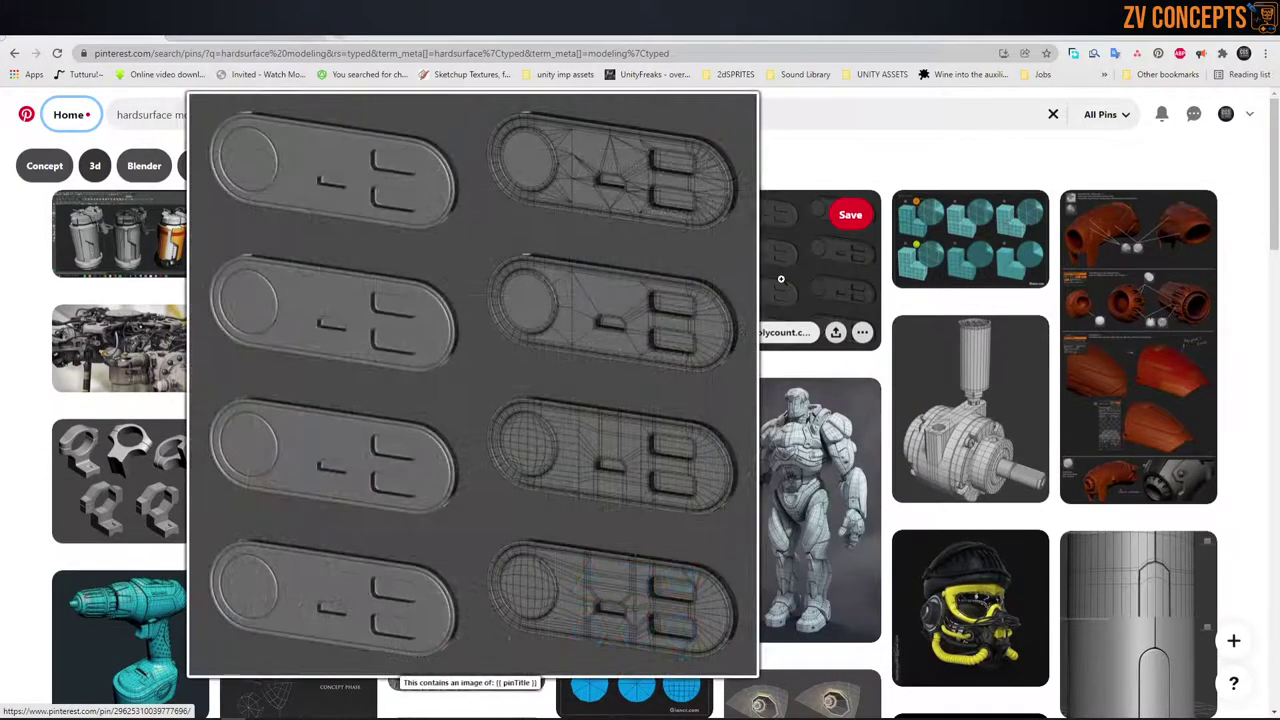
pyautogui.scroll(-1, 781, 279)
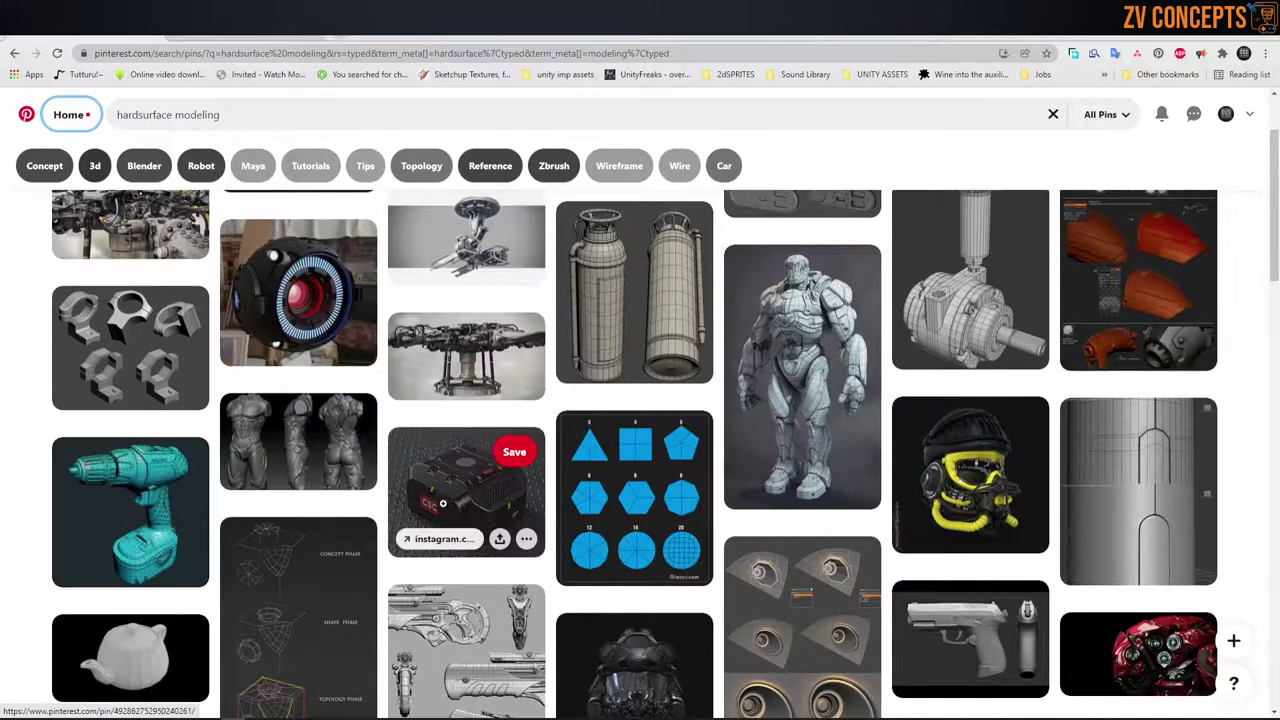
pyautogui.moveTo(440, 490)
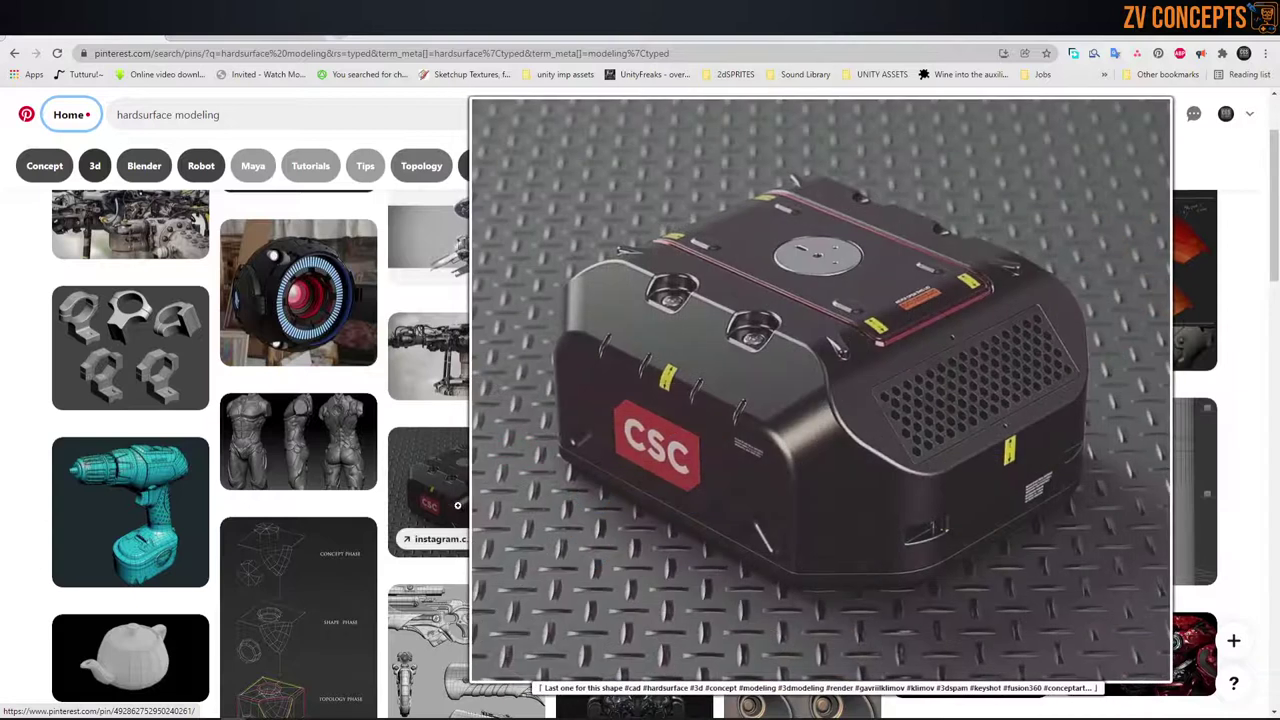
pyautogui.scroll(-1, 458, 505)
pyautogui.scroll(-1, 458, 505)
pyautogui.scroll(-1, 458, 504)
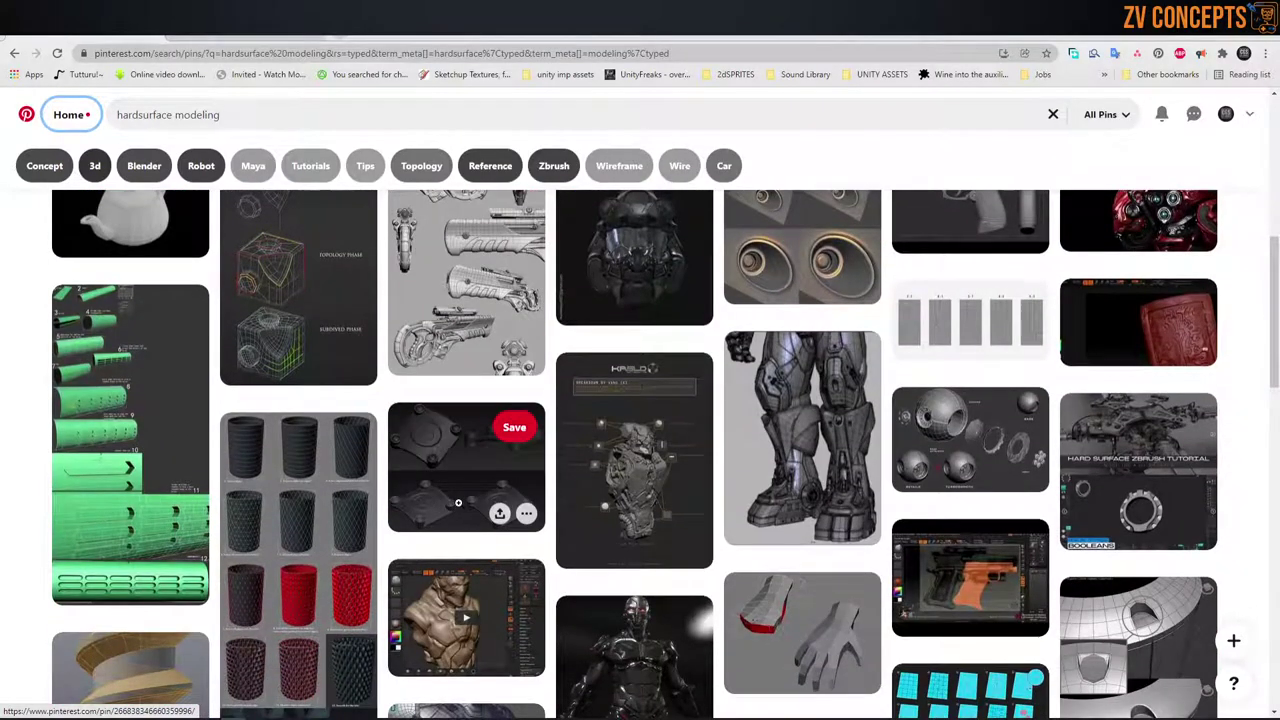
pyautogui.moveTo(430, 468)
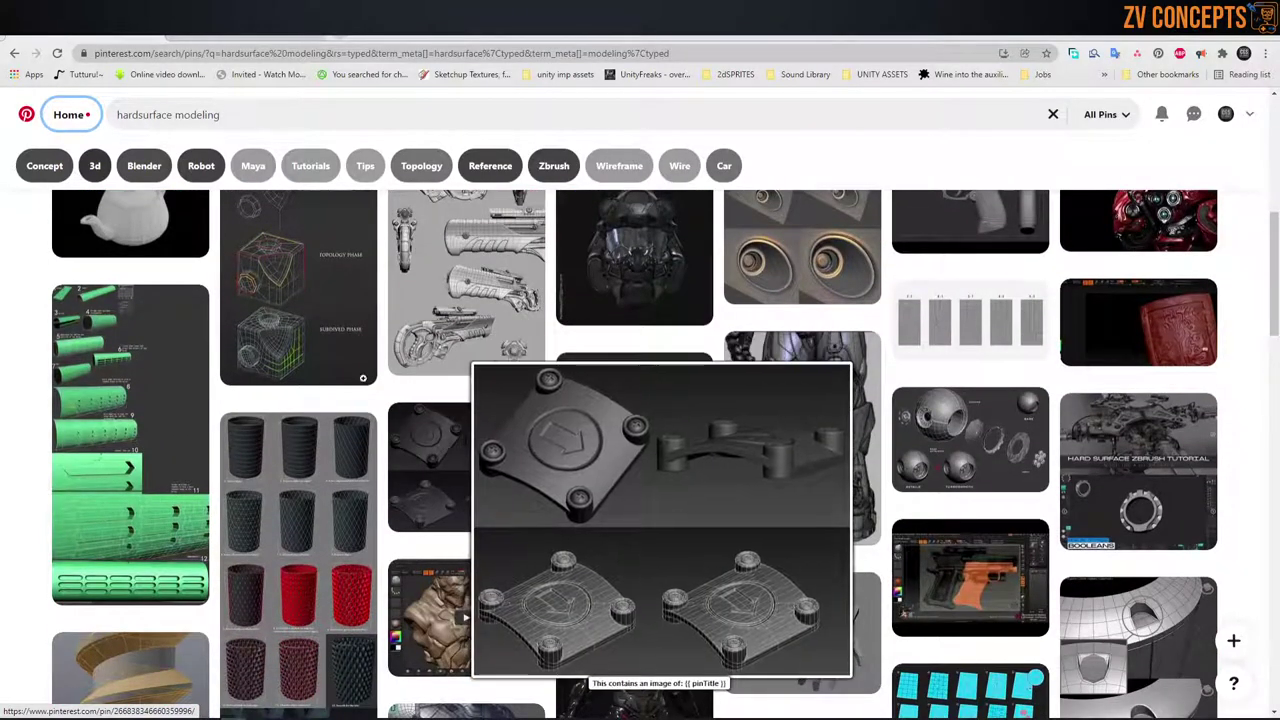
pyautogui.click(68, 114)
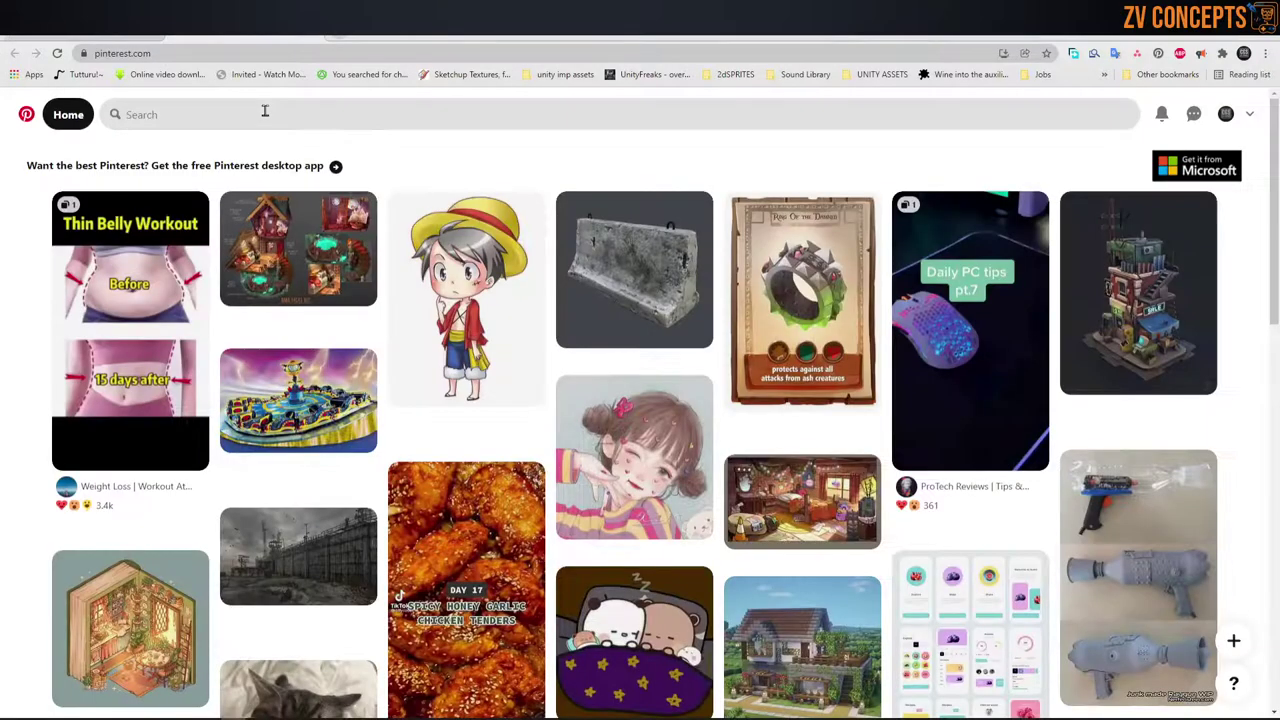
# Search Pinterest for 'organic modeling'.
pyautogui.click(265, 111)
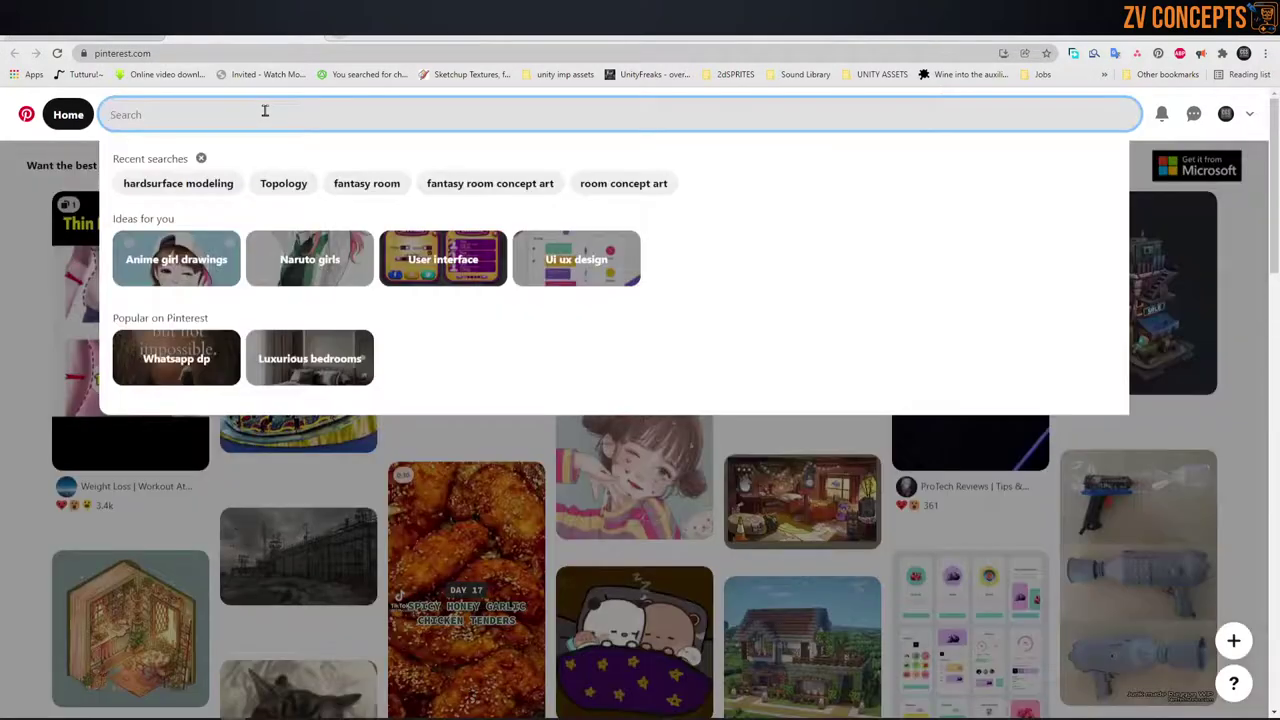
pyautogui.write('organic modelin')
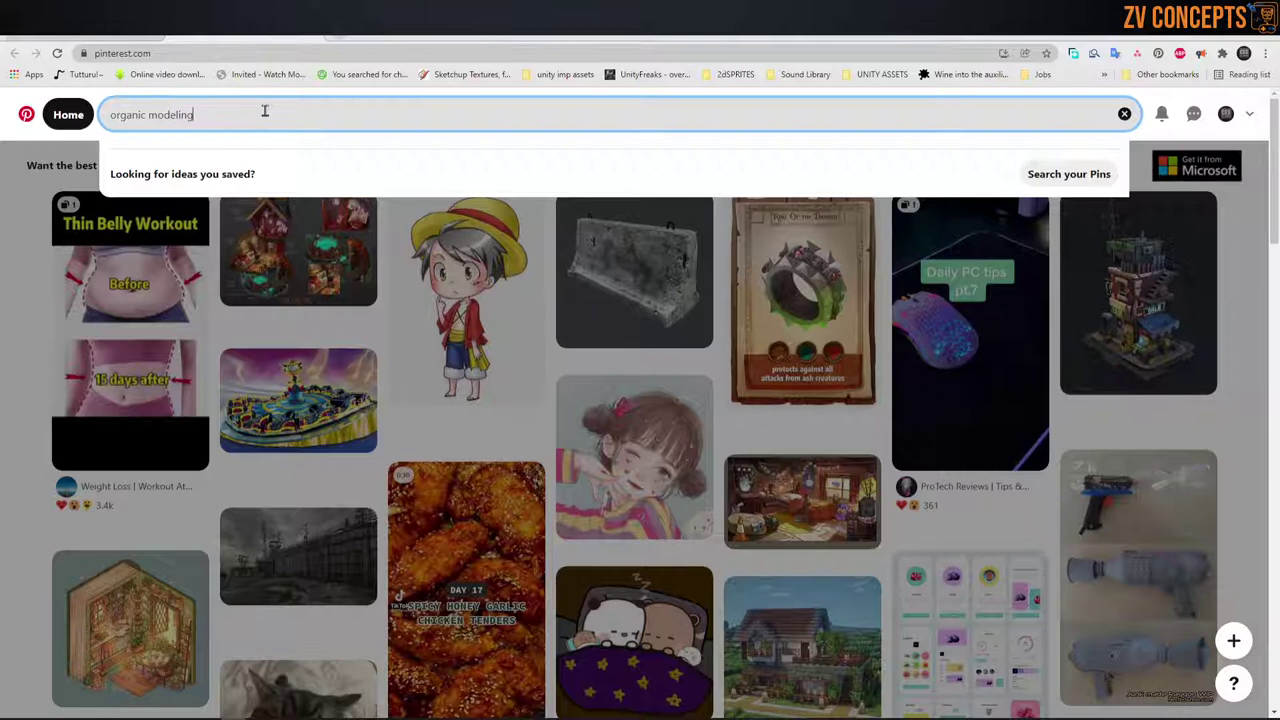
pyautogui.write('g')
pyautogui.press('Return')
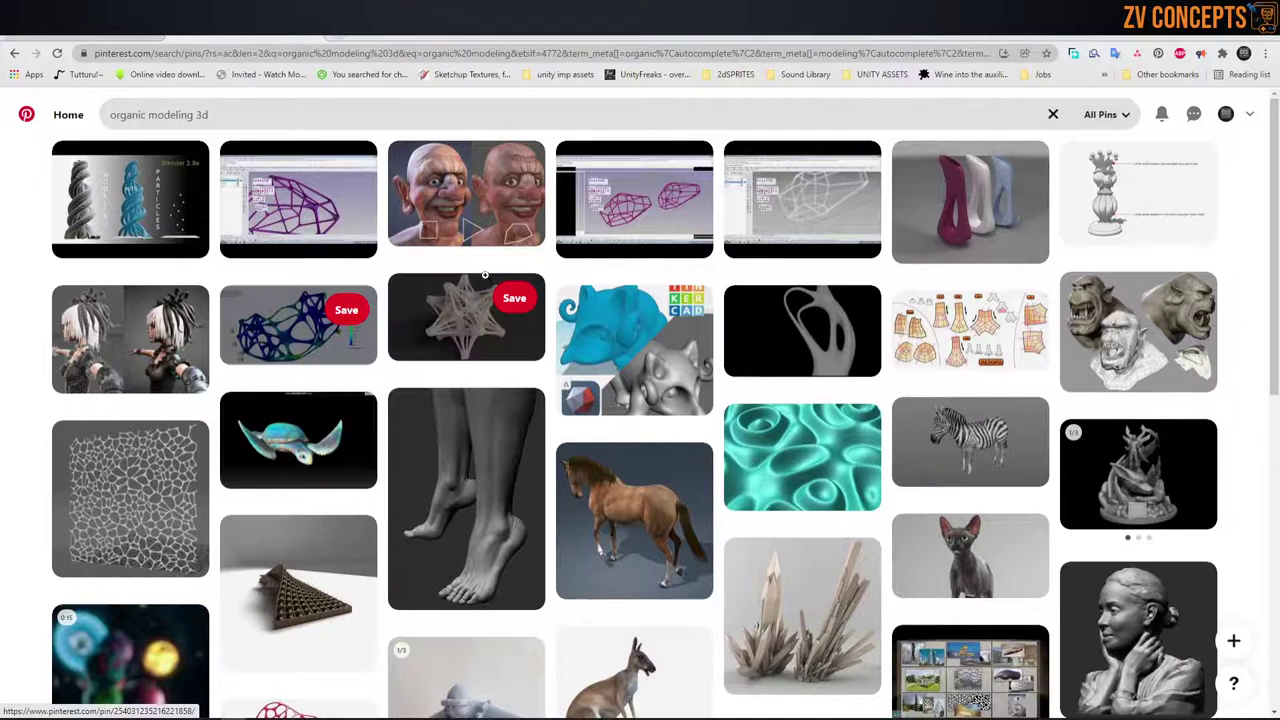
# Scroll through the organic modeling results.
pyautogui.scroll(-2, 916, 344)
pyautogui.scroll(-3, 916, 344)
pyautogui.scroll(3, 940, 380)
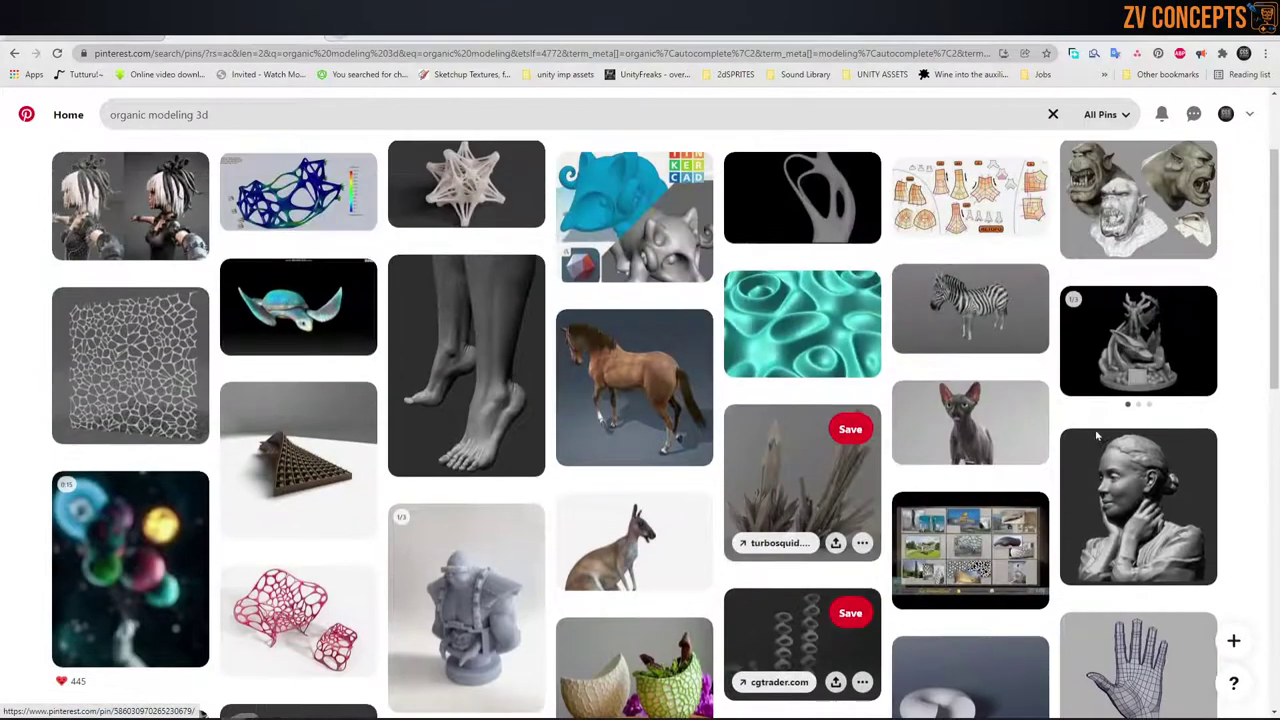
pyautogui.scroll(2, 958, 400)
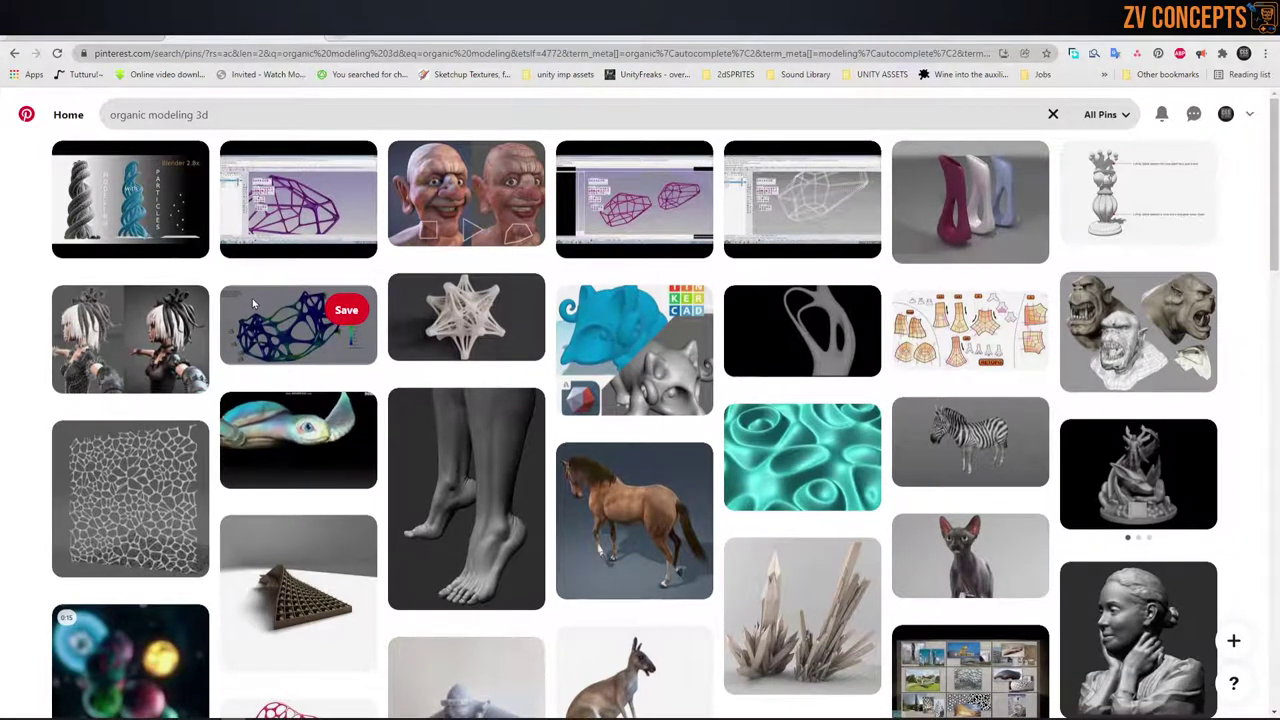
pyautogui.scroll(-3, 216, 313)
pyautogui.scroll(-1, 330, 360)
pyautogui.scroll(-2, 450, 410)
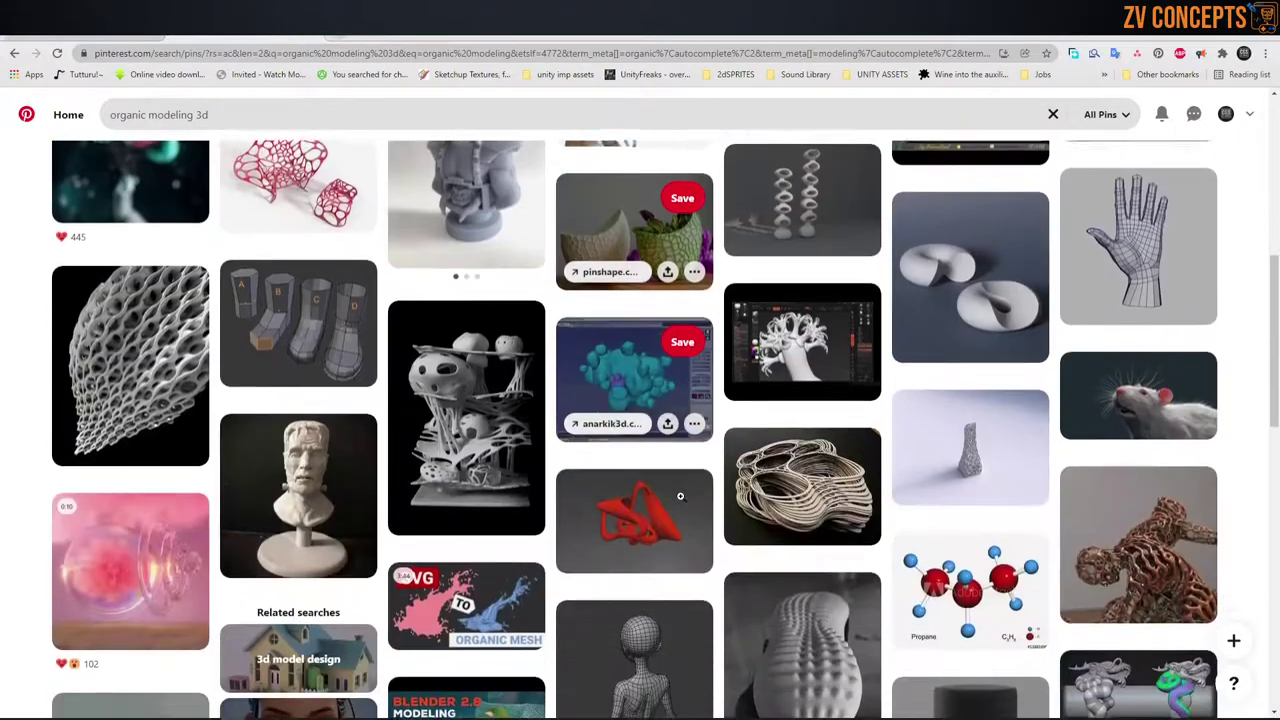
pyautogui.scroll(-3, 680, 488)
pyautogui.scroll(-2, 680, 485)
pyautogui.scroll(-3, 682, 470)
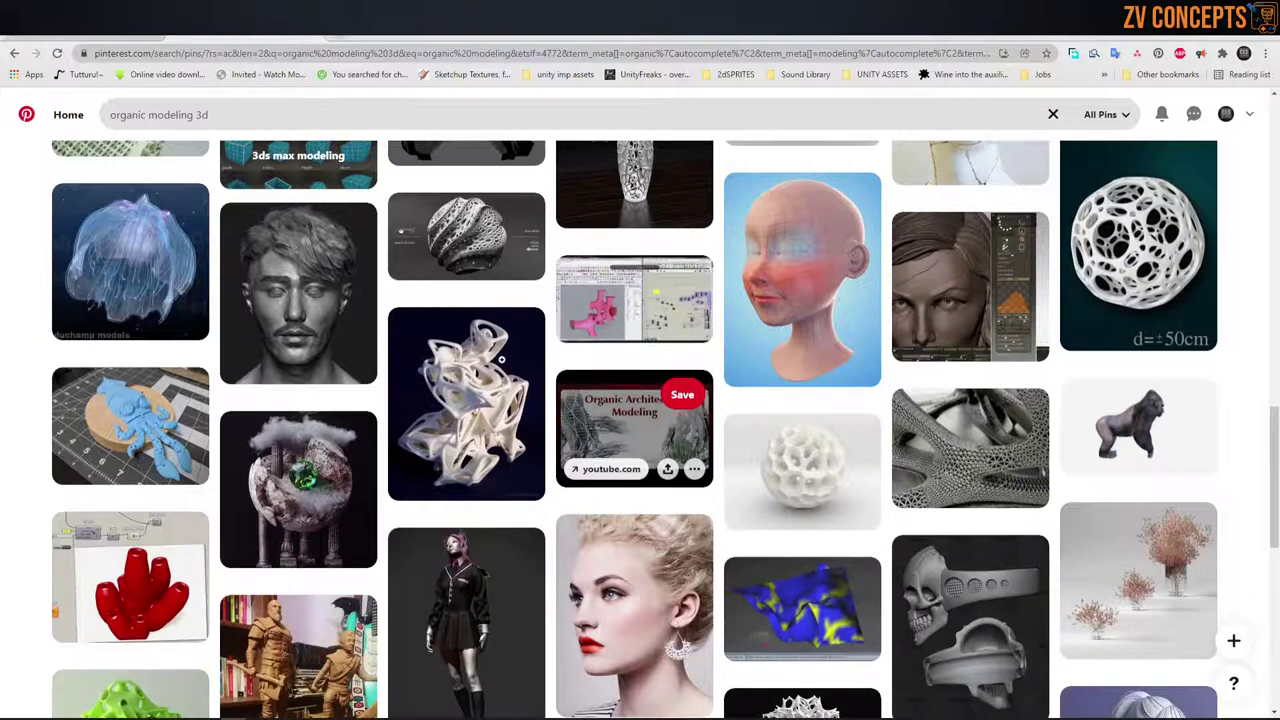
pyautogui.scroll(-1, 561, 361)
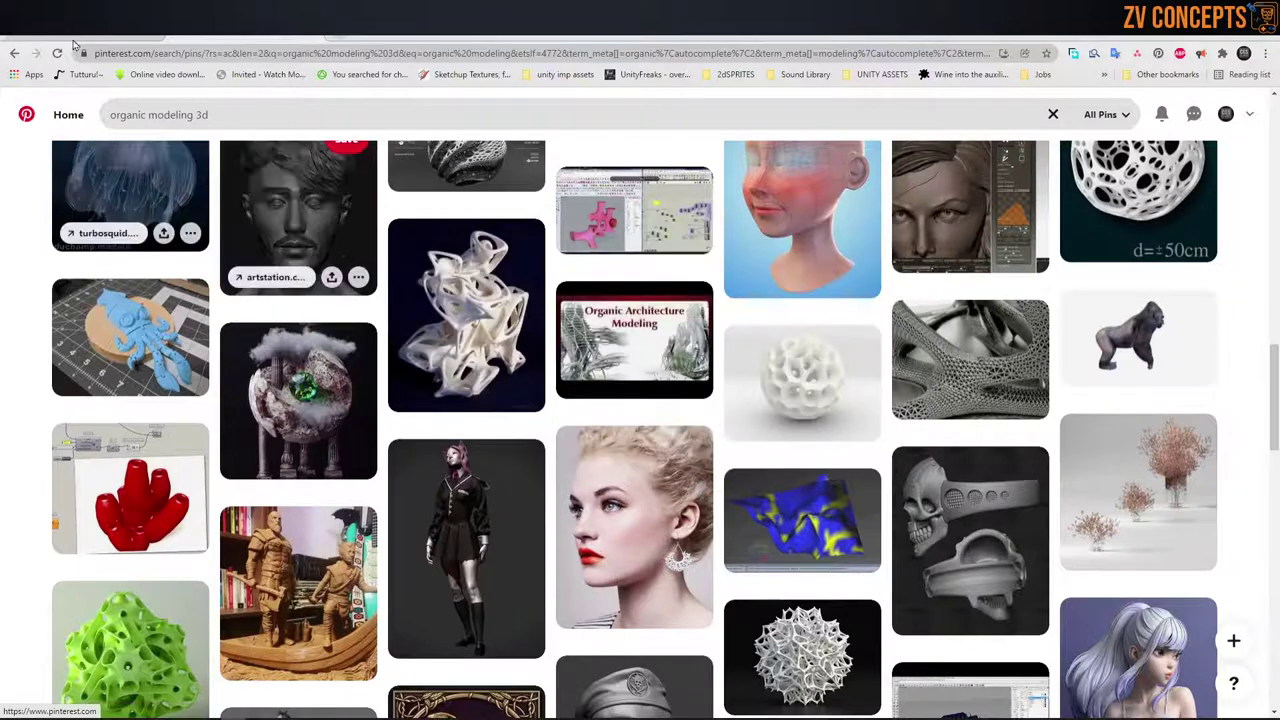
pyautogui.scroll(-2, 620, 330)
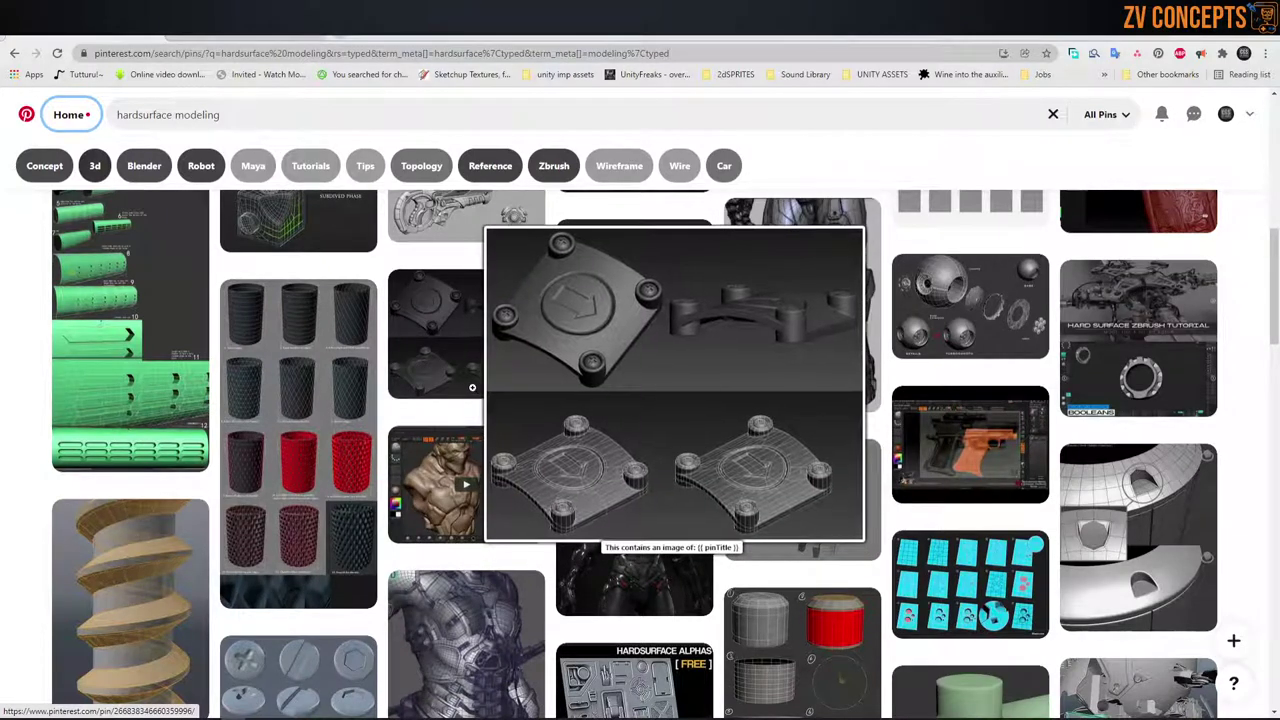
# Open the cylinder control-mesh topology pin and scroll through its detail page.
pyautogui.moveTo(270, 440)
pyautogui.click(312, 362)
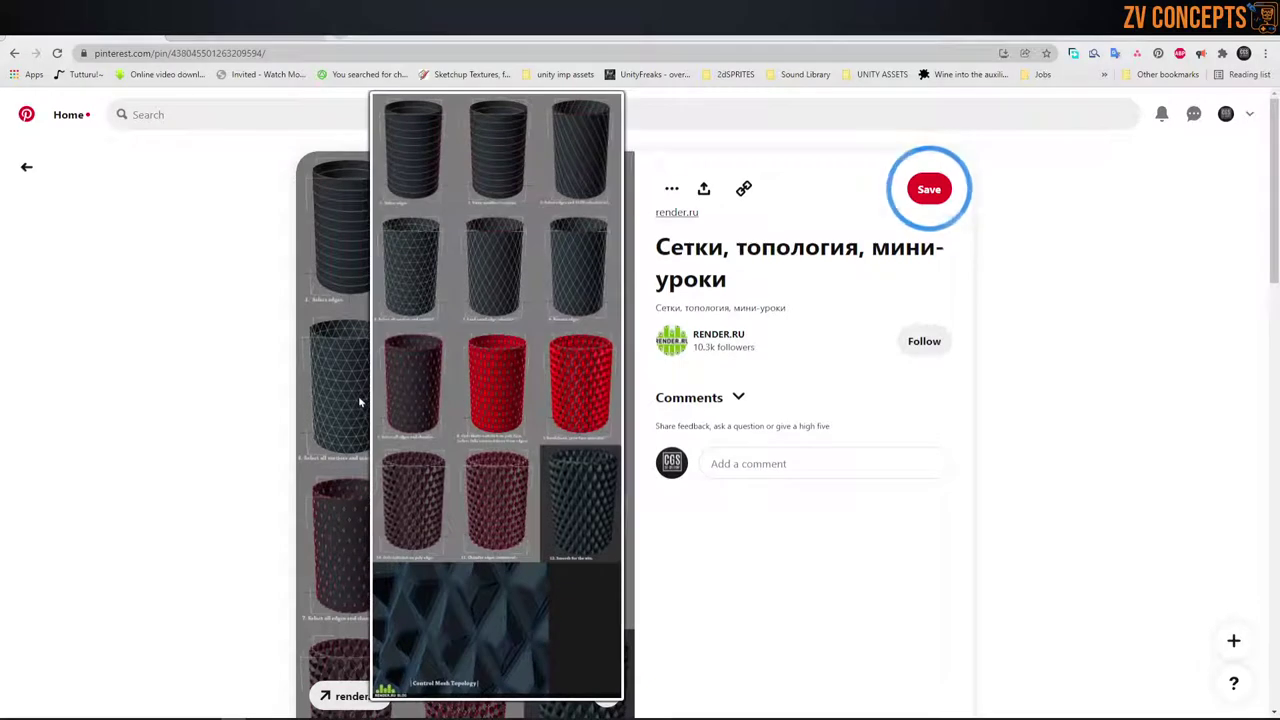
pyautogui.scroll(-2, 634, 420)
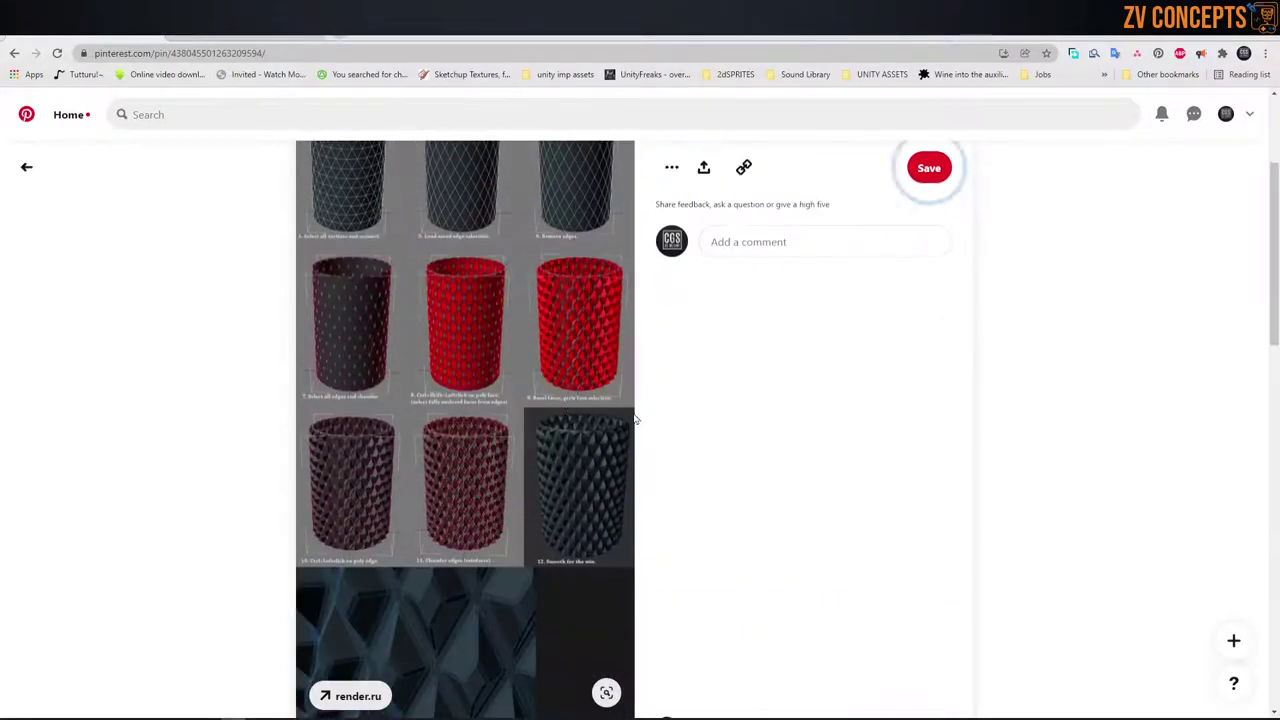
pyautogui.scroll(-1, 600, 415)
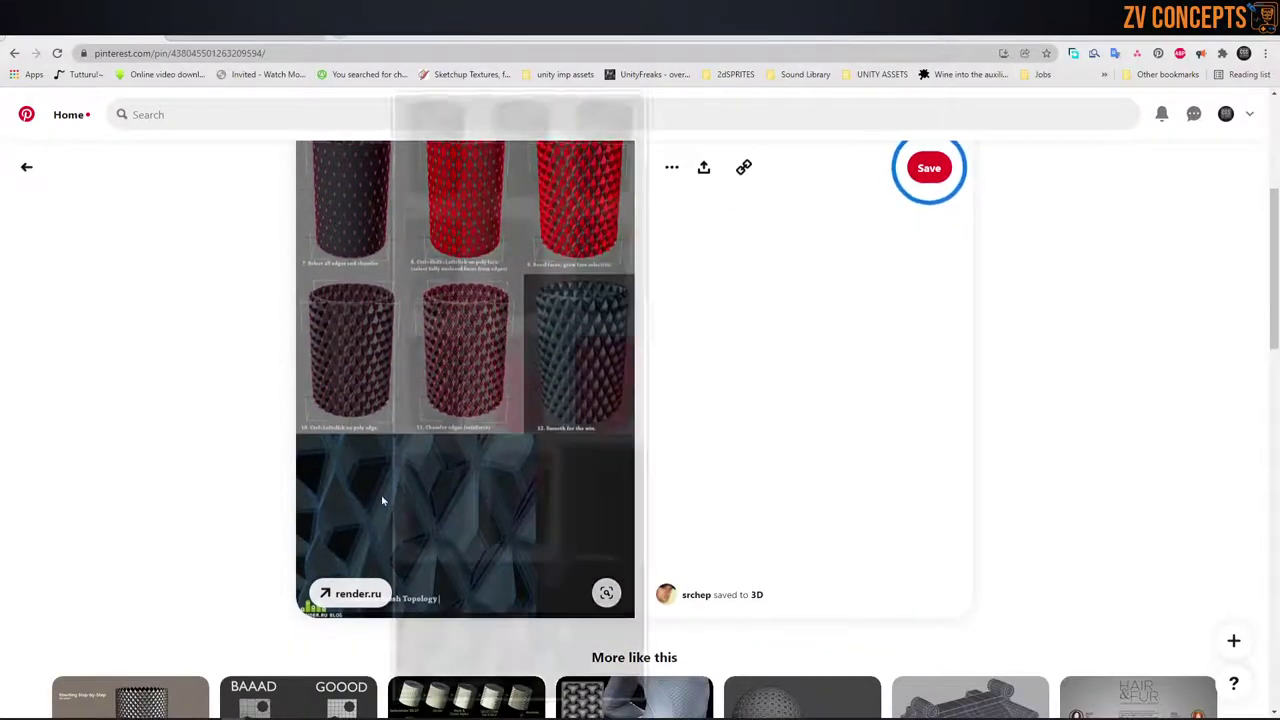
pyautogui.moveTo(394, 381)
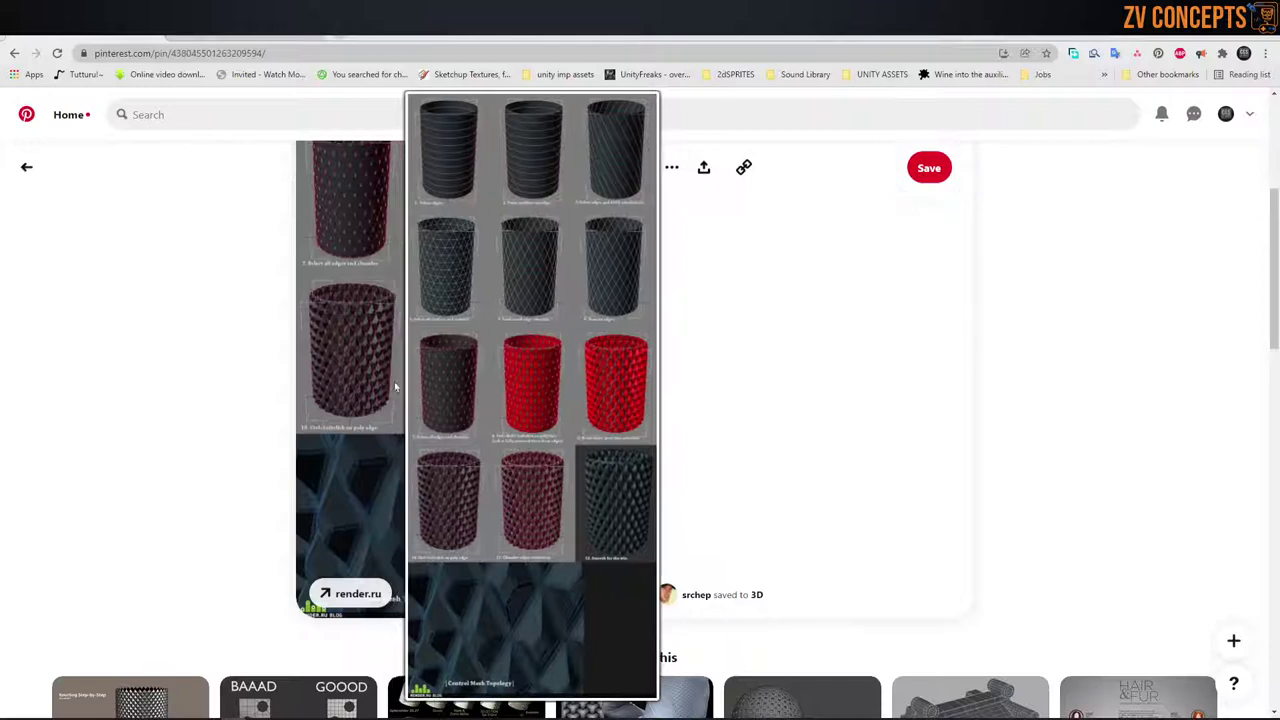
pyautogui.scroll(1, 394, 386)
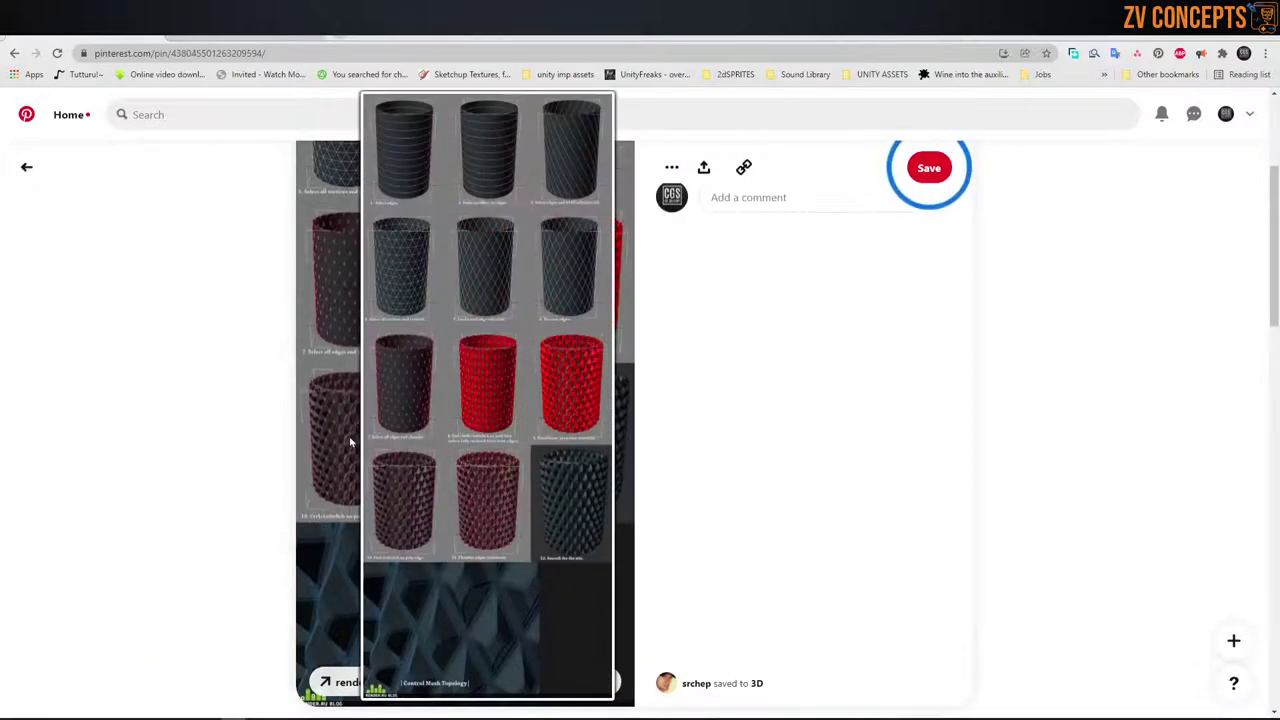
pyautogui.scroll(-2, 732, 358)
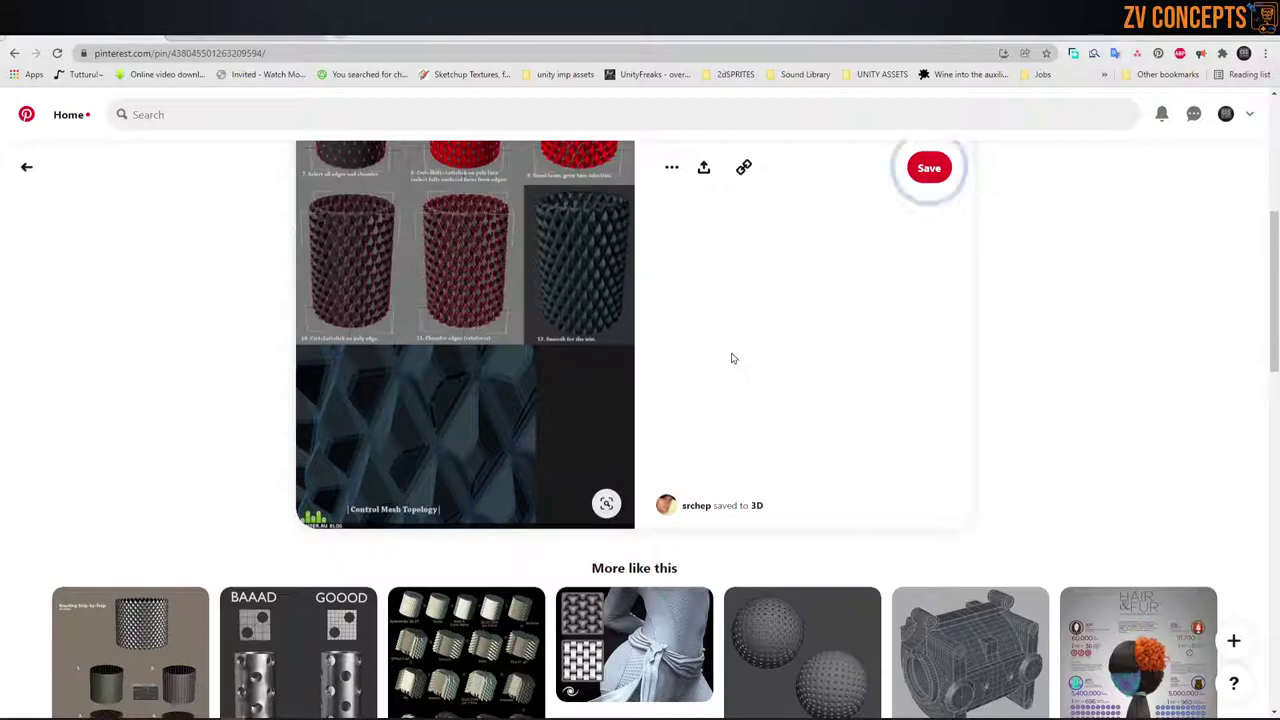
pyautogui.scroll(2, 720, 356)
pyautogui.scroll(2, 646, 334)
pyautogui.scroll(1, 637, 378)
pyautogui.moveTo(632, 377); pyautogui.dragTo(516, 372)
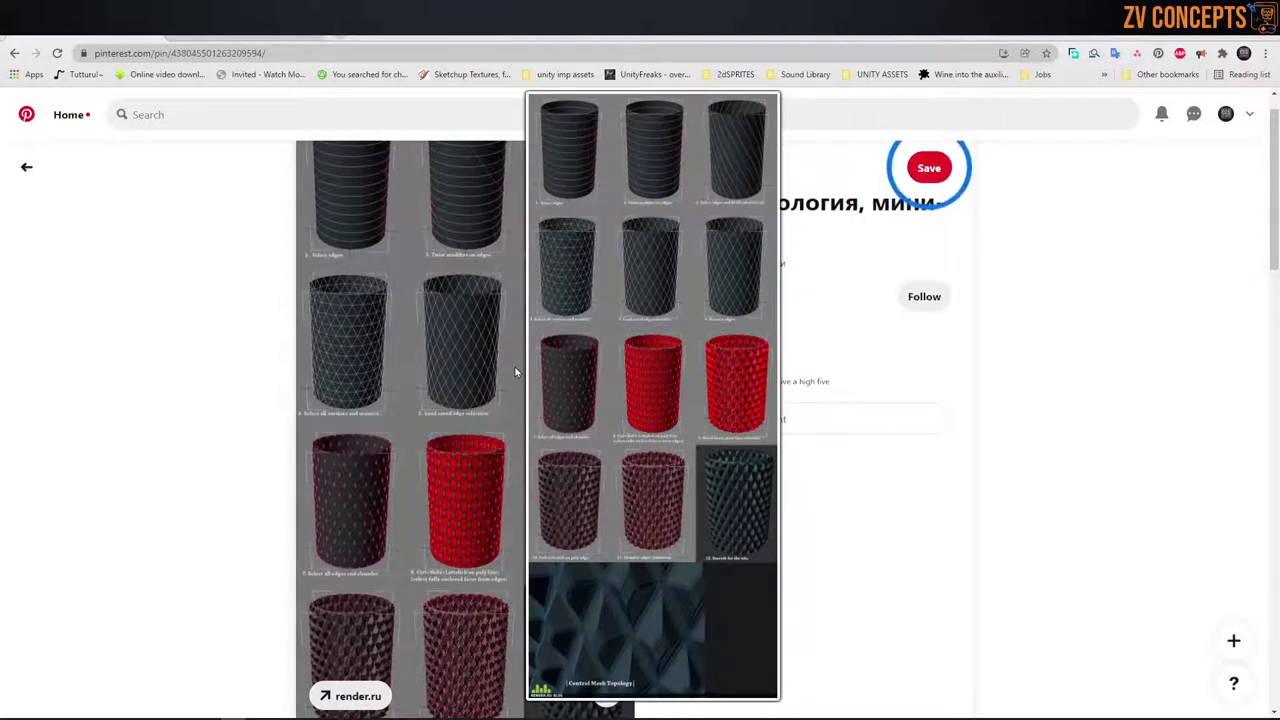
pyautogui.moveTo(516, 372); pyautogui.dragTo(174, 686)
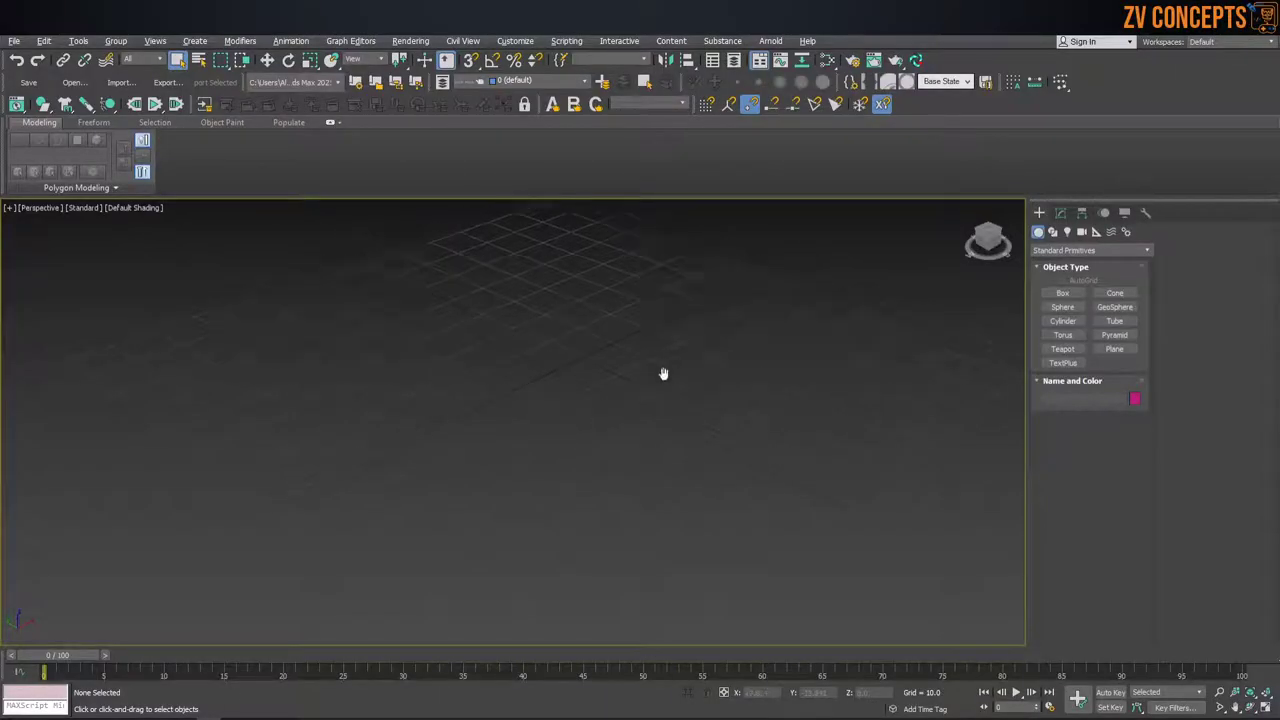
# Create a tall cylinder (radius 6.354, height 62.4, 24 height segments, 18 sides) with edges shown.
pyautogui.click(1062, 321)
pyautogui.moveTo(519, 424); pyautogui.dragTo(528, 443)
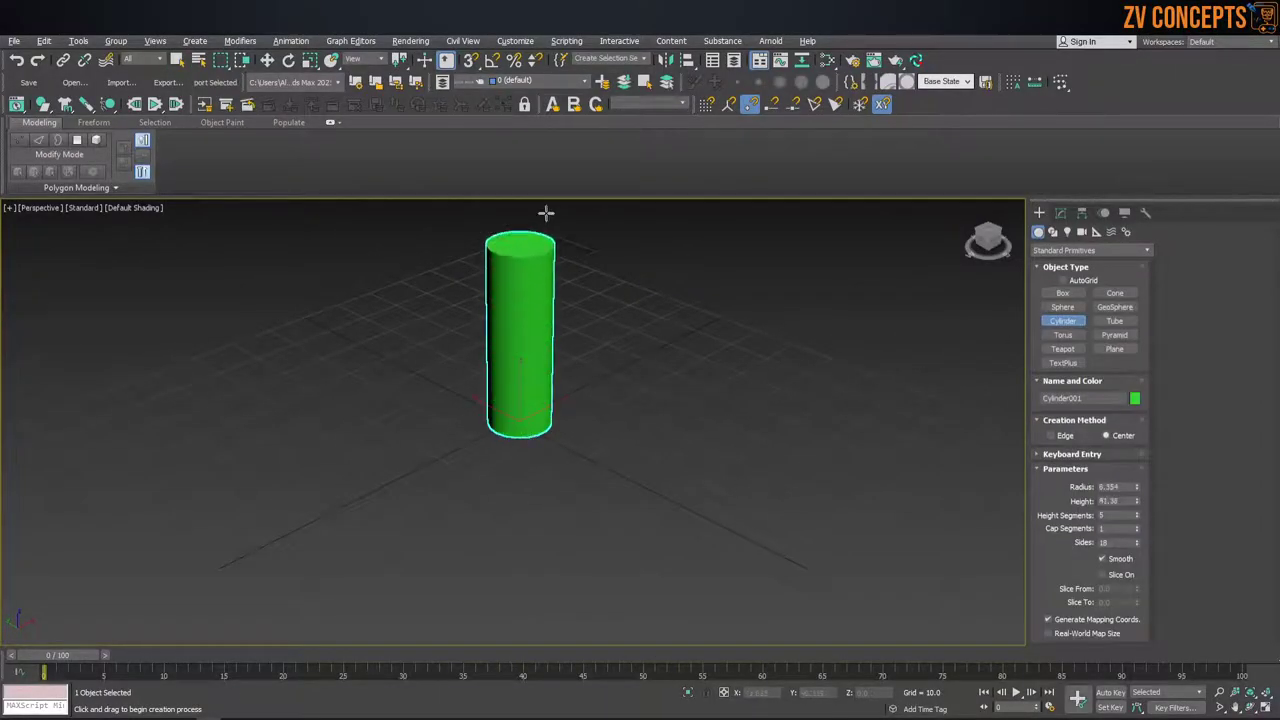
pyautogui.scroll(-3, 517, 300)
pyautogui.scroll(2, 516, 366)
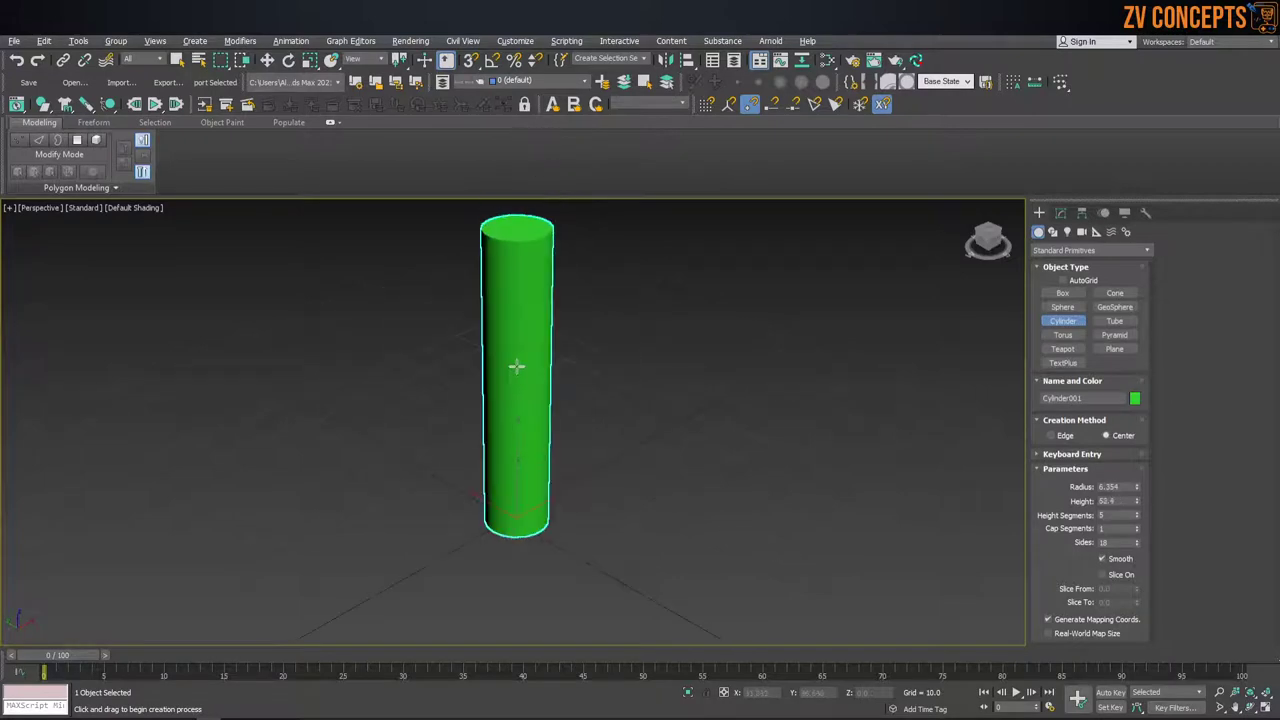
pyautogui.press('F4')
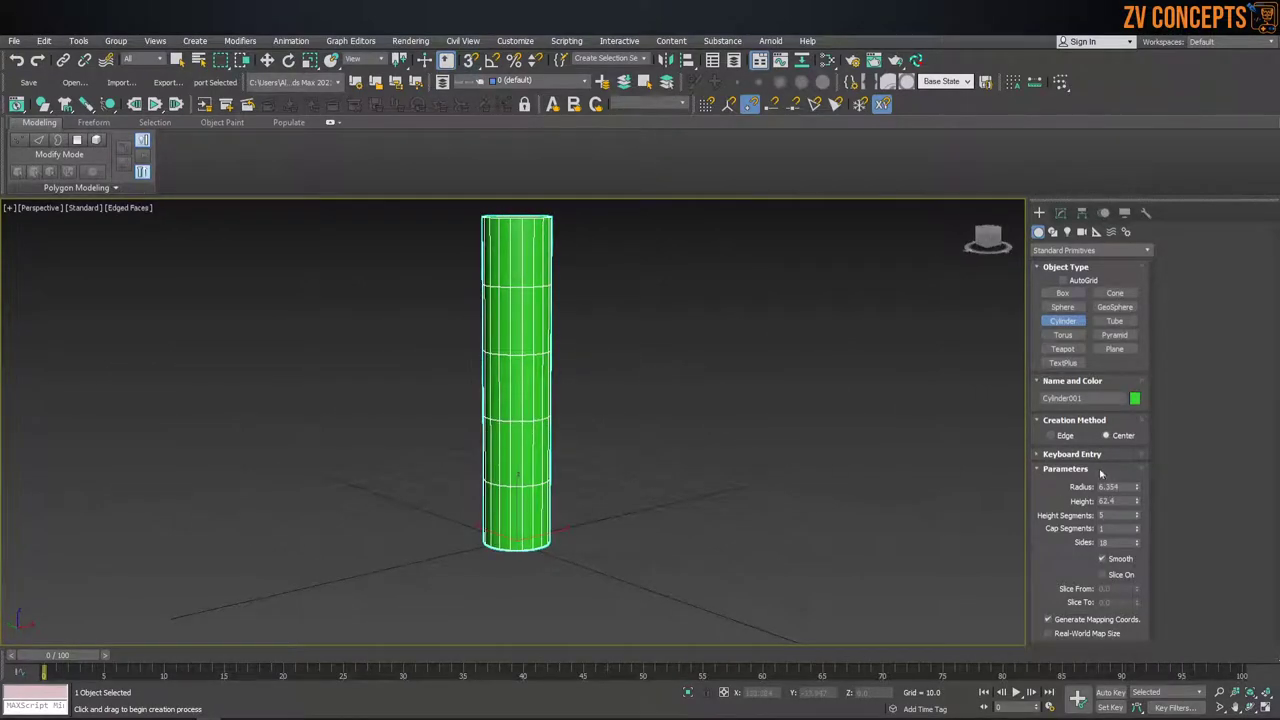
pyautogui.moveTo(1138, 515); pyautogui.dragTo(1138, 515)
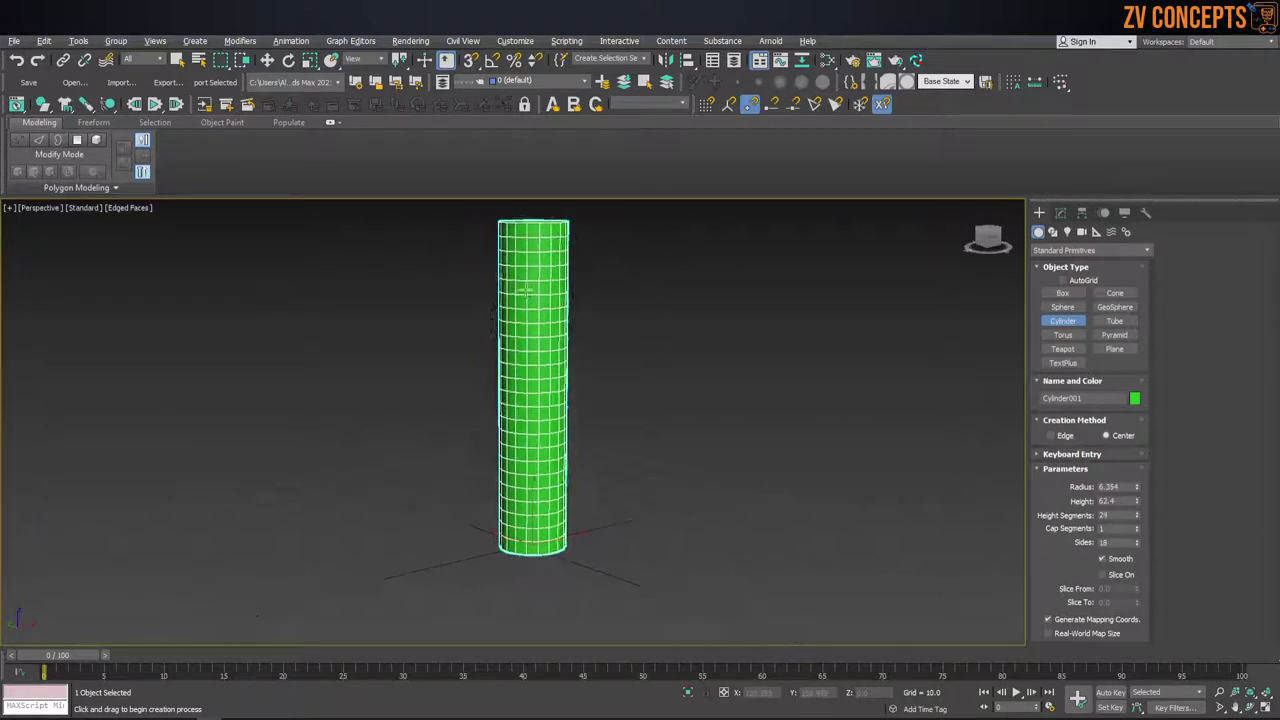
pyautogui.scroll(4, 540, 220)
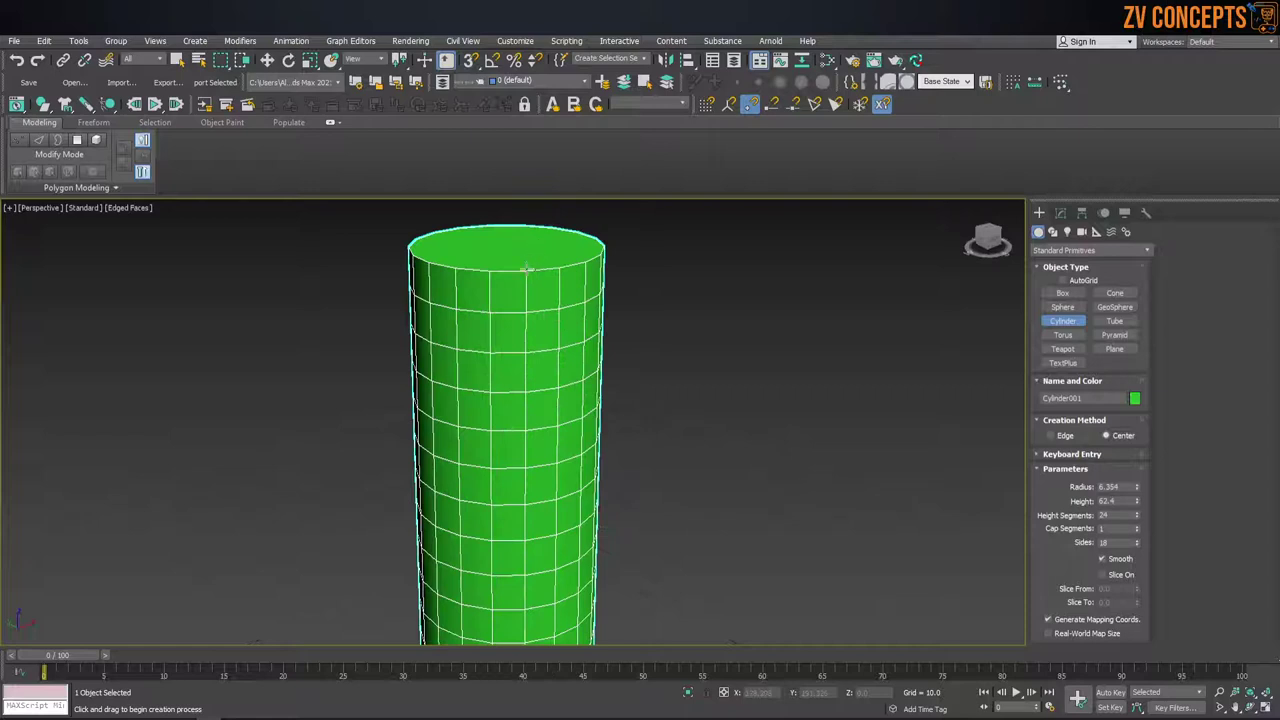
pyautogui.scroll(-3, 540, 280)
# Convert the cylinder to an Editable Poly.
pyautogui.rightClick(534, 235)
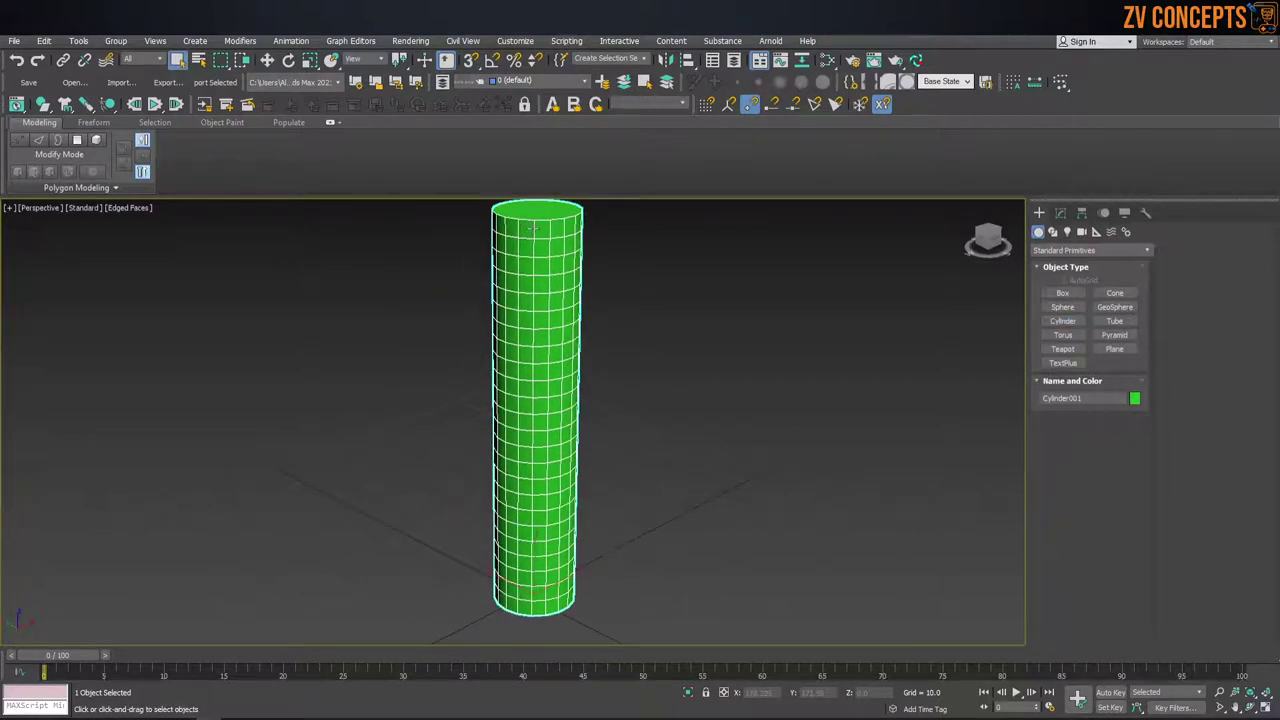
pyautogui.rightClick(558, 238)
pyautogui.moveTo(585, 370)
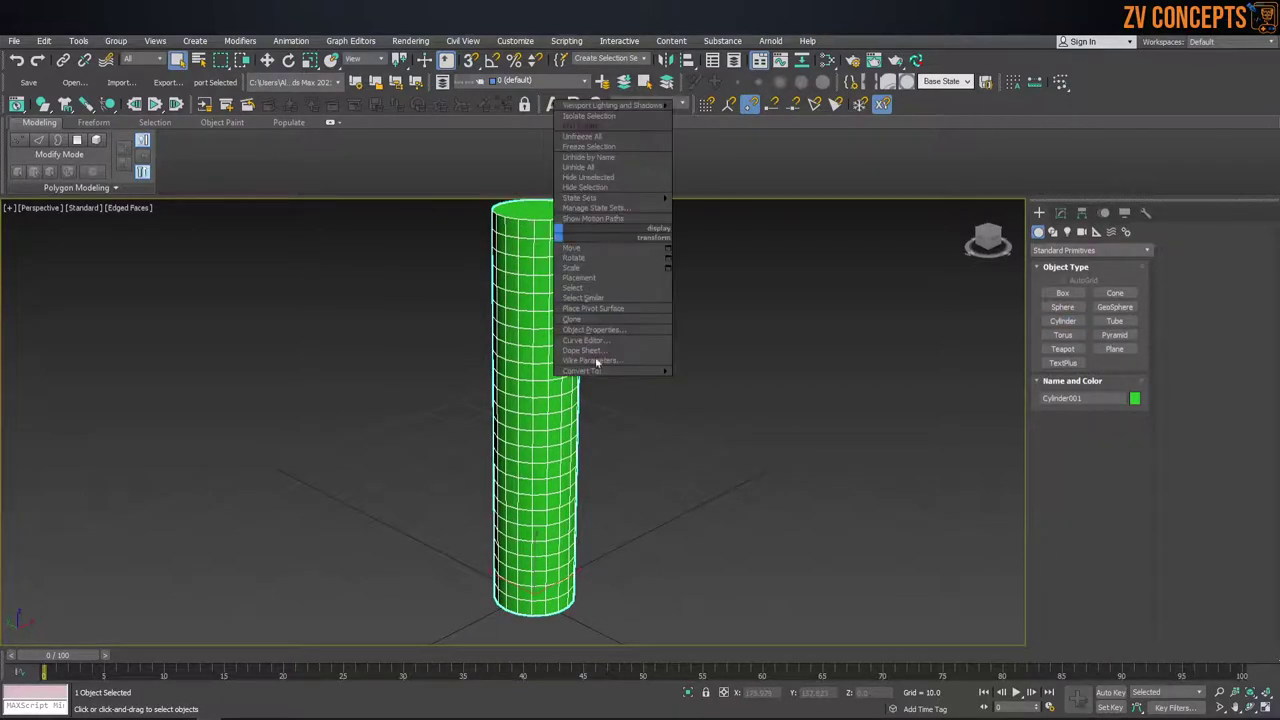
pyautogui.click(704, 383)
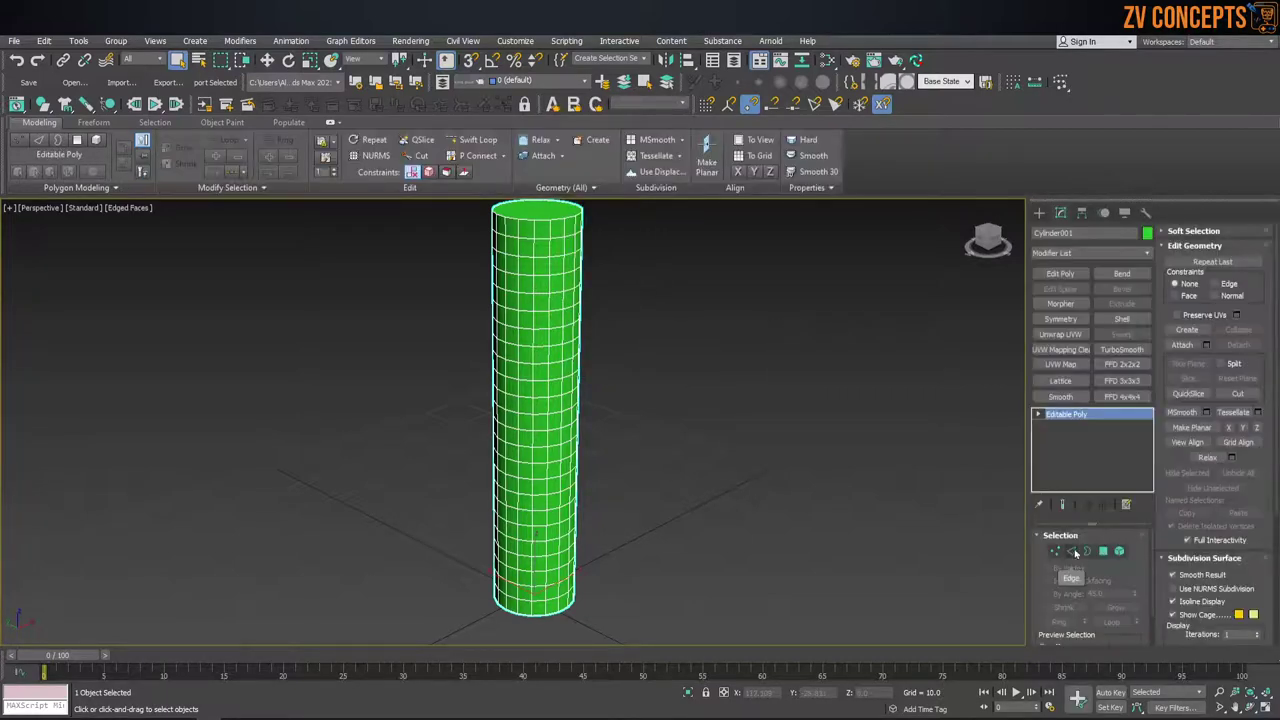
# Try a Cut across the cylinder from a top-rim vertex, then cancel it.
pyautogui.scroll(4, 548, 266)
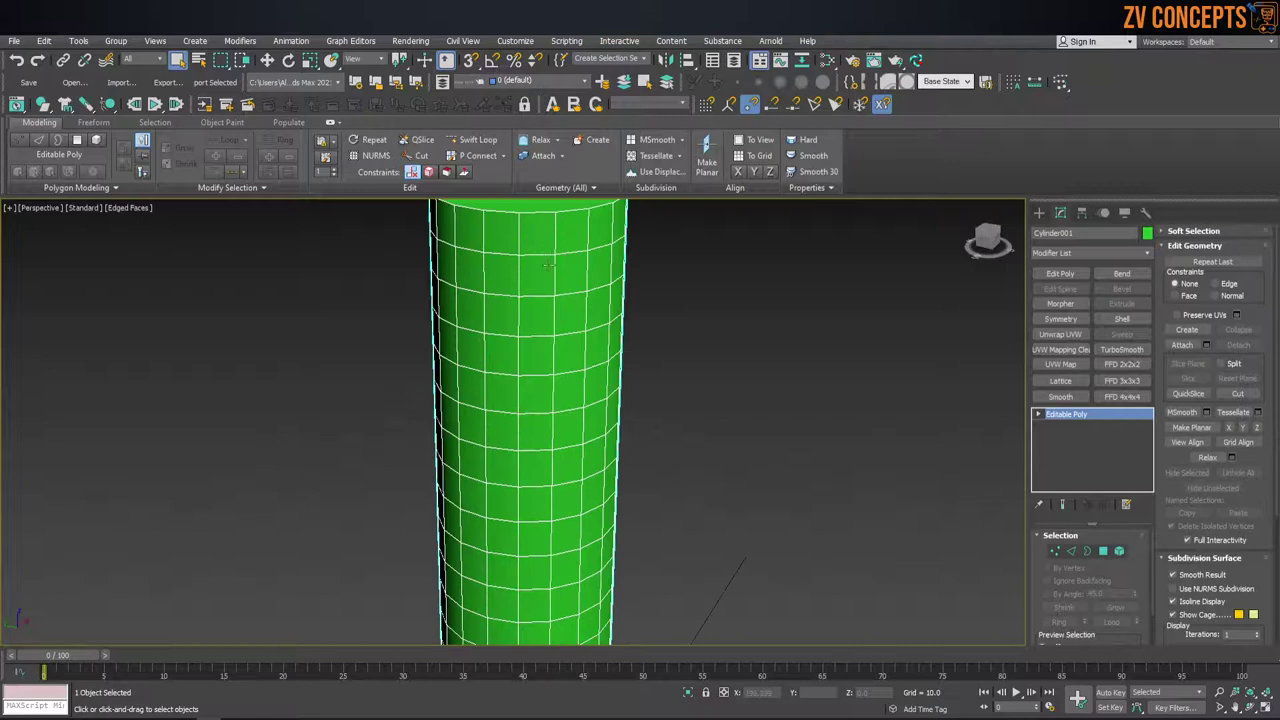
pyautogui.scroll(-1, 621, 314)
pyautogui.scroll(-2, 621, 314)
pyautogui.scroll(-1, 621, 314)
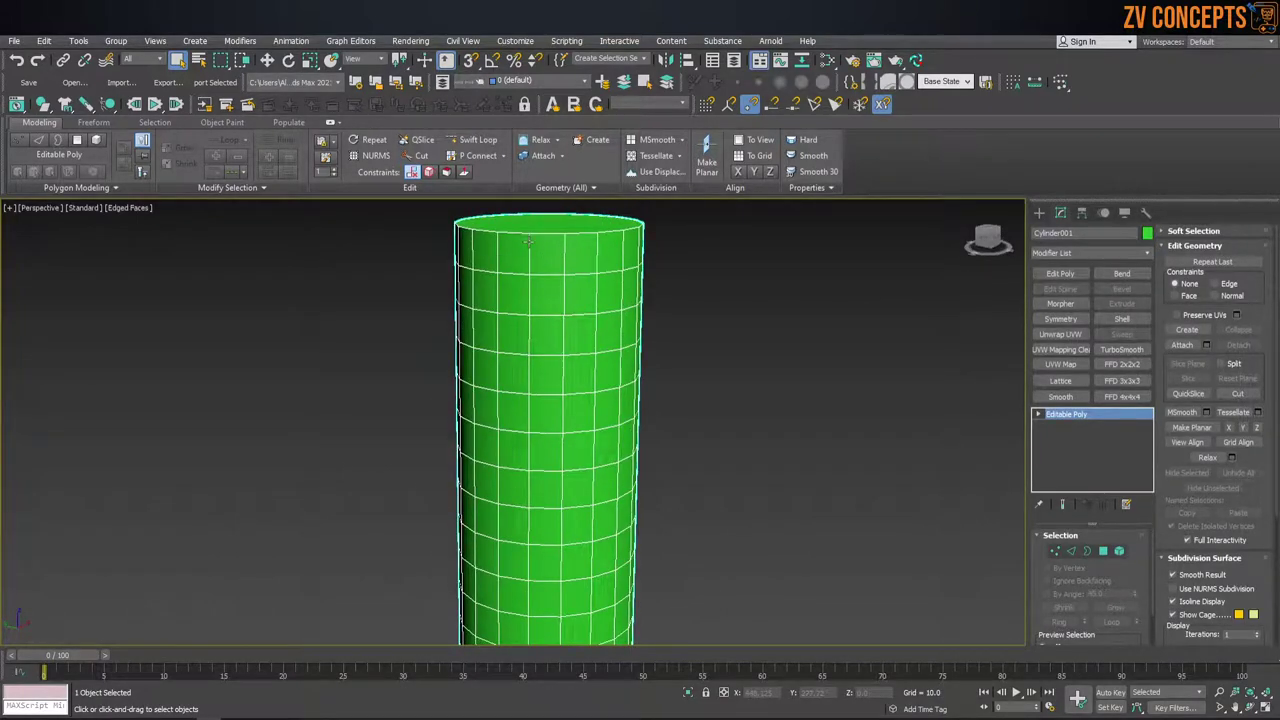
pyautogui.click(1056, 551)
pyautogui.click(529, 248)
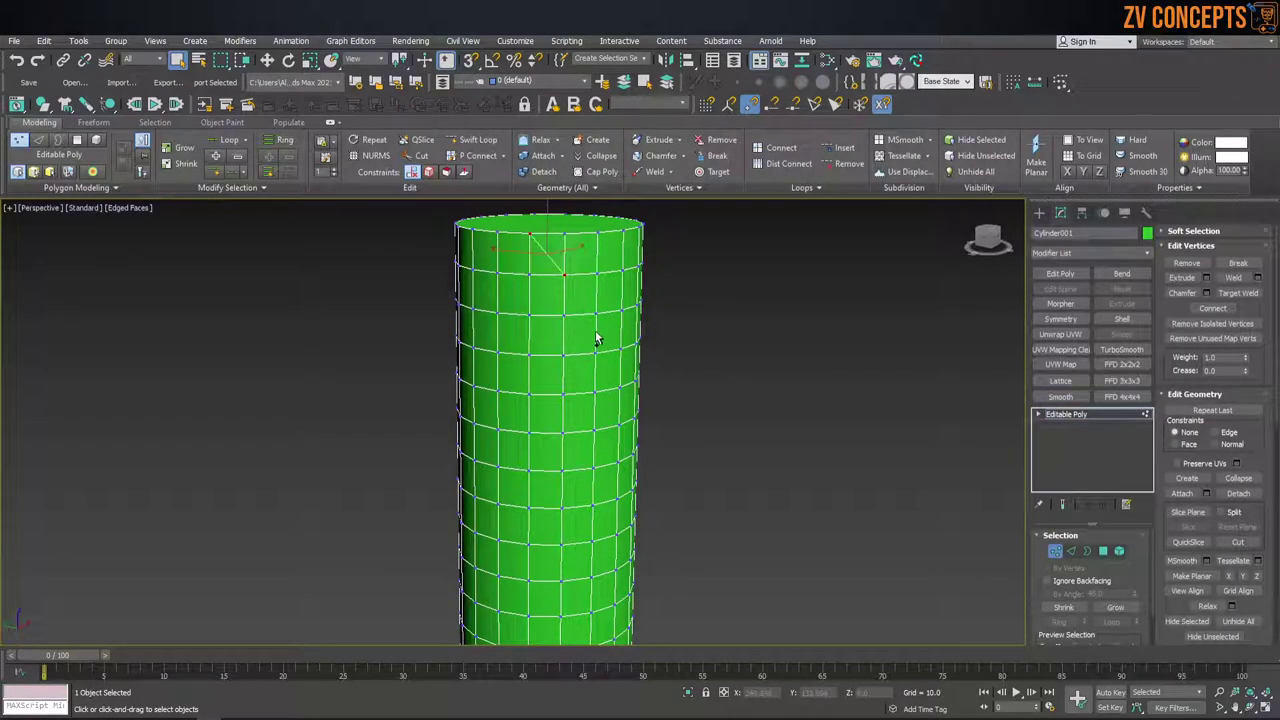
pyautogui.click(564, 273)
pyautogui.rightClick(592, 310)
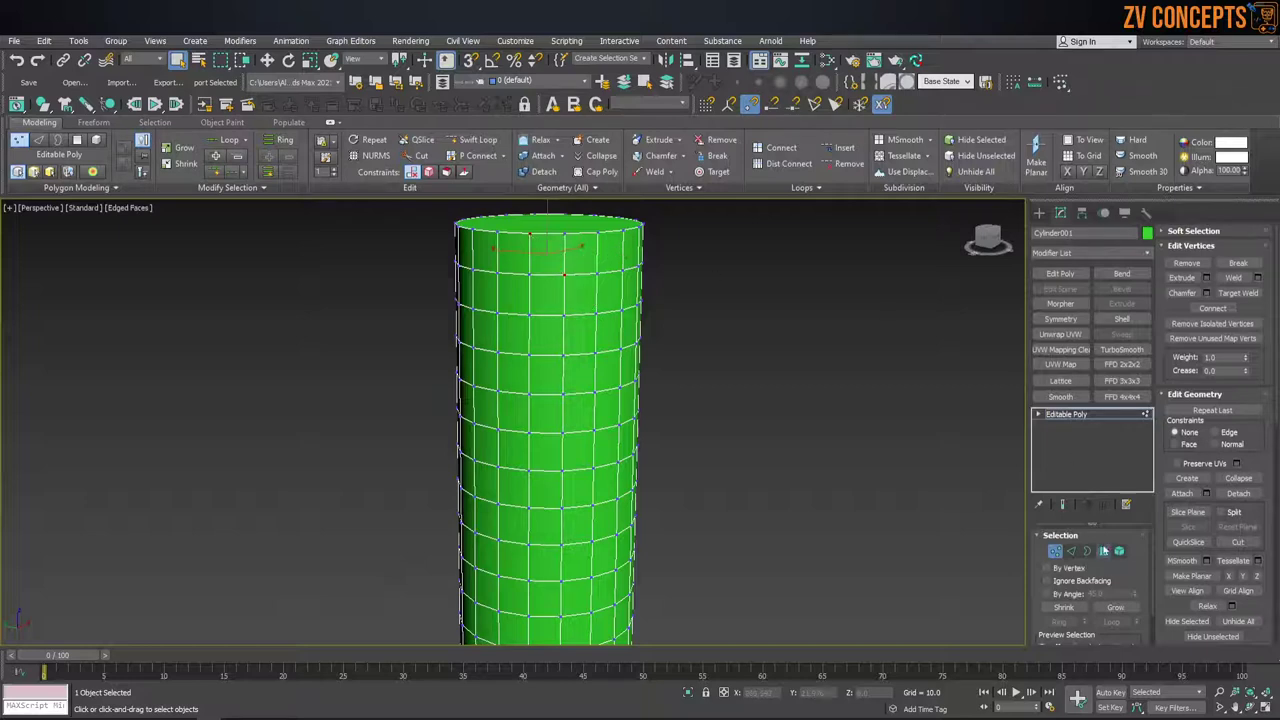
# Inspect the top and bottom cap polygons, then clear the selection.
pyautogui.click(1103, 551)
pyautogui.click(550, 224)
pyautogui.scroll(-4, 550, 224)
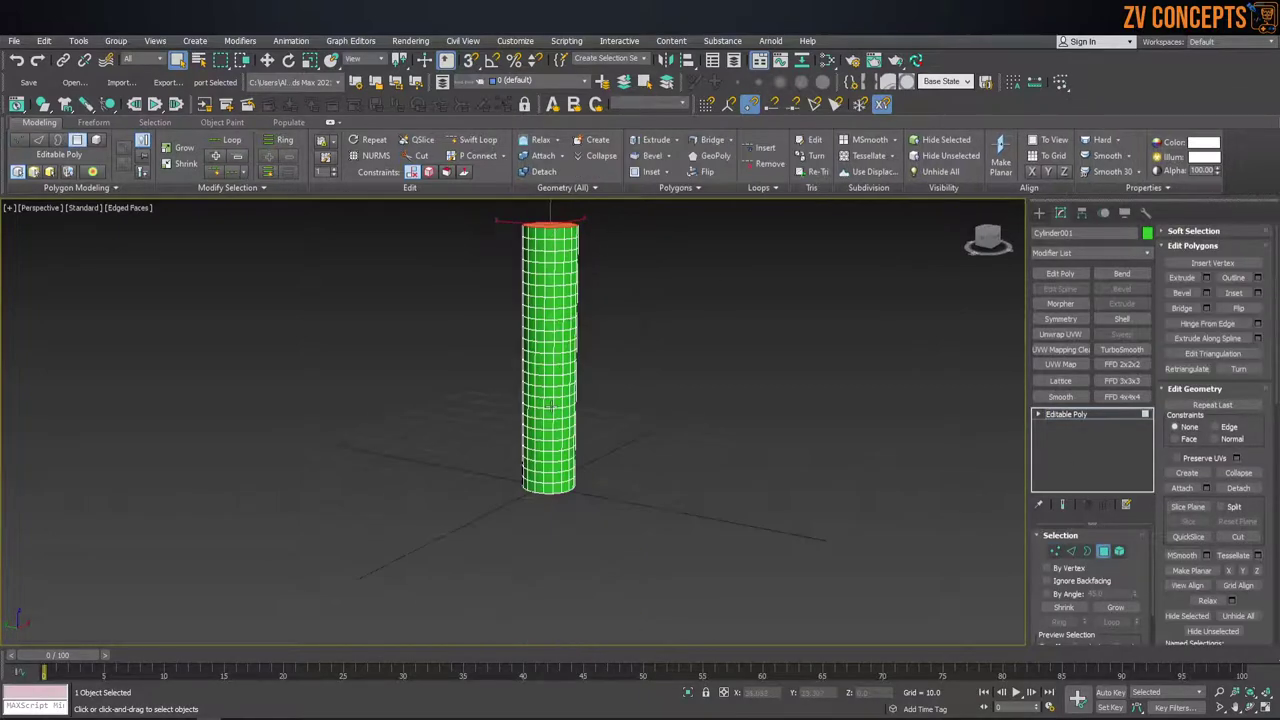
pyautogui.moveTo(580, 477)
pyautogui.mouseDown(button='middle')
pyautogui.moveTo(575, 407)
pyautogui.moveTo(649, 340)
pyautogui.moveTo(605, 357)
pyautogui.mouseUp(button='middle')
pyautogui.click(571, 330)
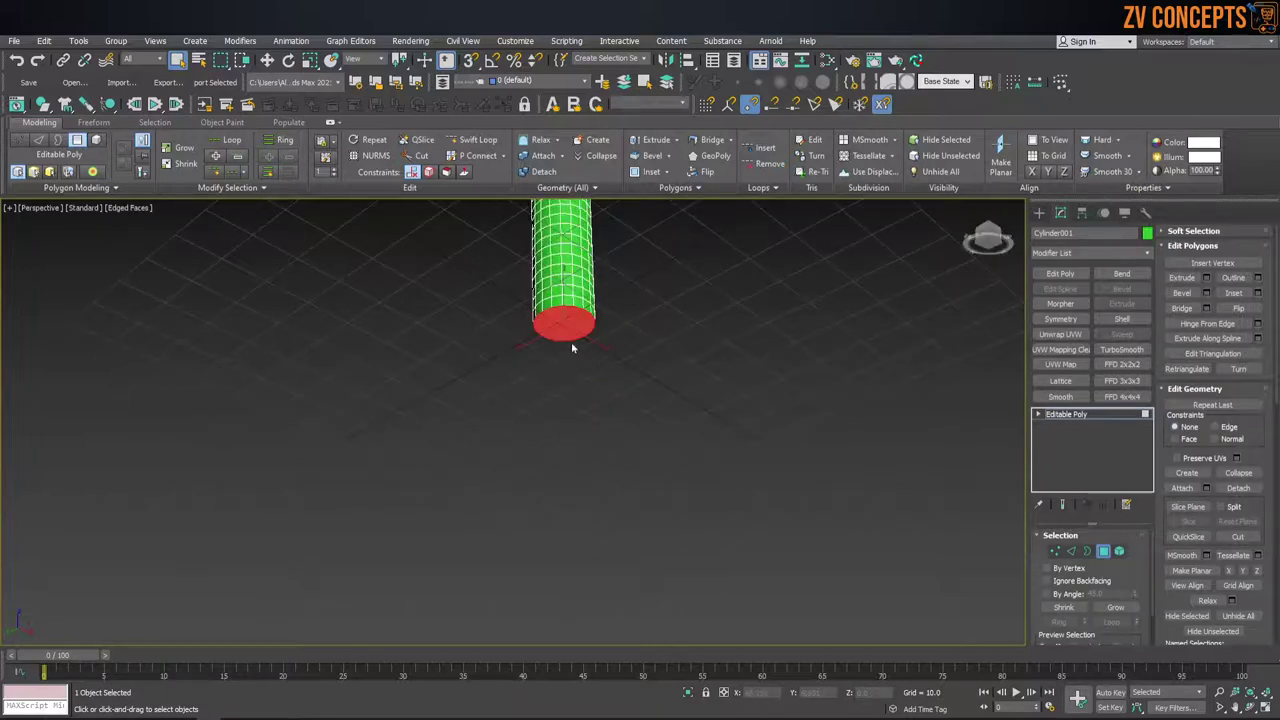
pyautogui.moveTo(578, 289)
pyautogui.keyDown('alt'); pyautogui.mouseDown(button='middle')
pyautogui.moveTo(620, 300)
pyautogui.moveTo(674, 270)
pyautogui.moveTo(623, 366)
pyautogui.moveTo(631, 509)
pyautogui.mouseUp(button='middle'); pyautogui.keyUp('alt')
pyautogui.click(629, 498)
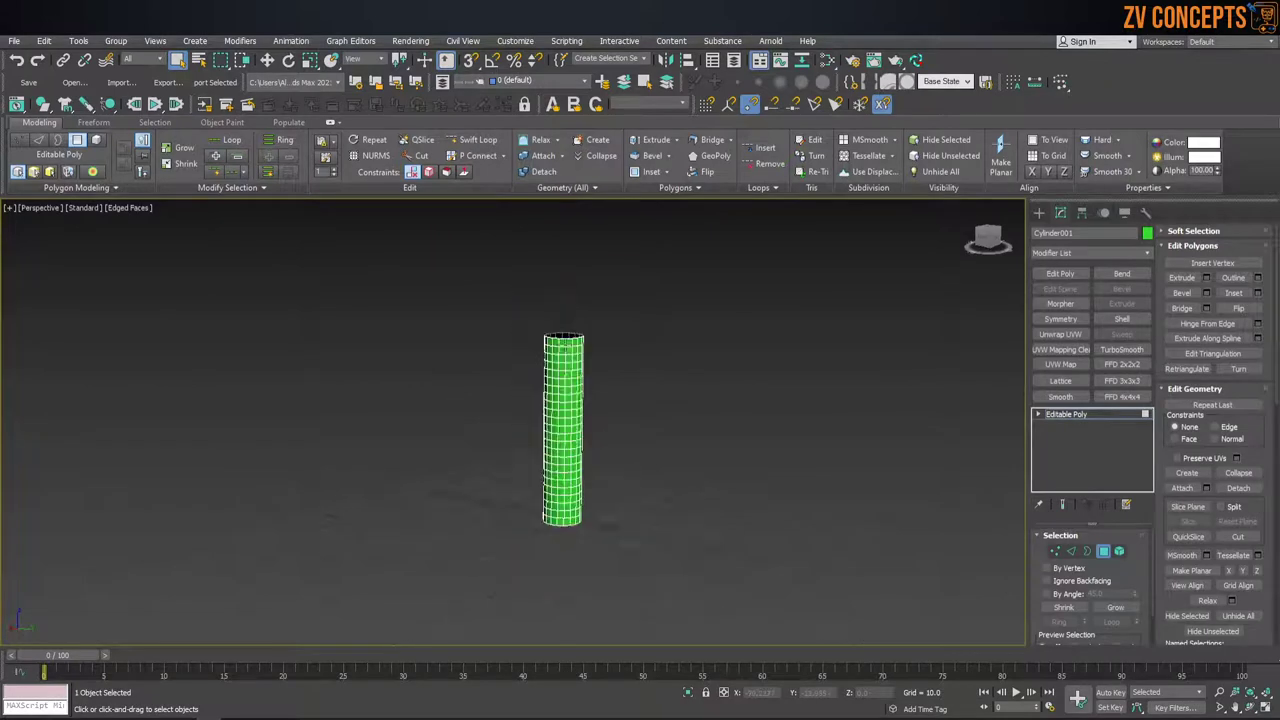
pyautogui.scroll(3, 614, 408)
pyautogui.scroll(4, 614, 408)
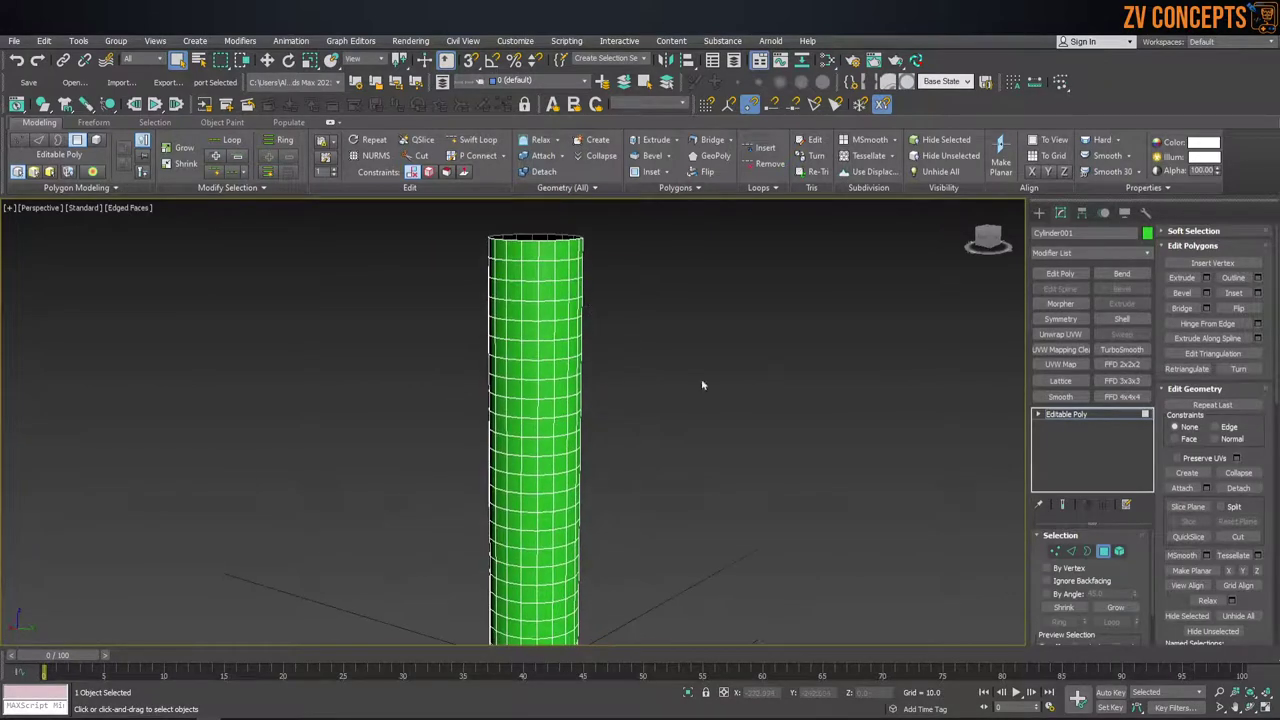
# Select all of the cylinder's edges and open the Polygon Modeling options list.
pyautogui.click(1071, 551)
pyautogui.scroll(-3, 551, 276)
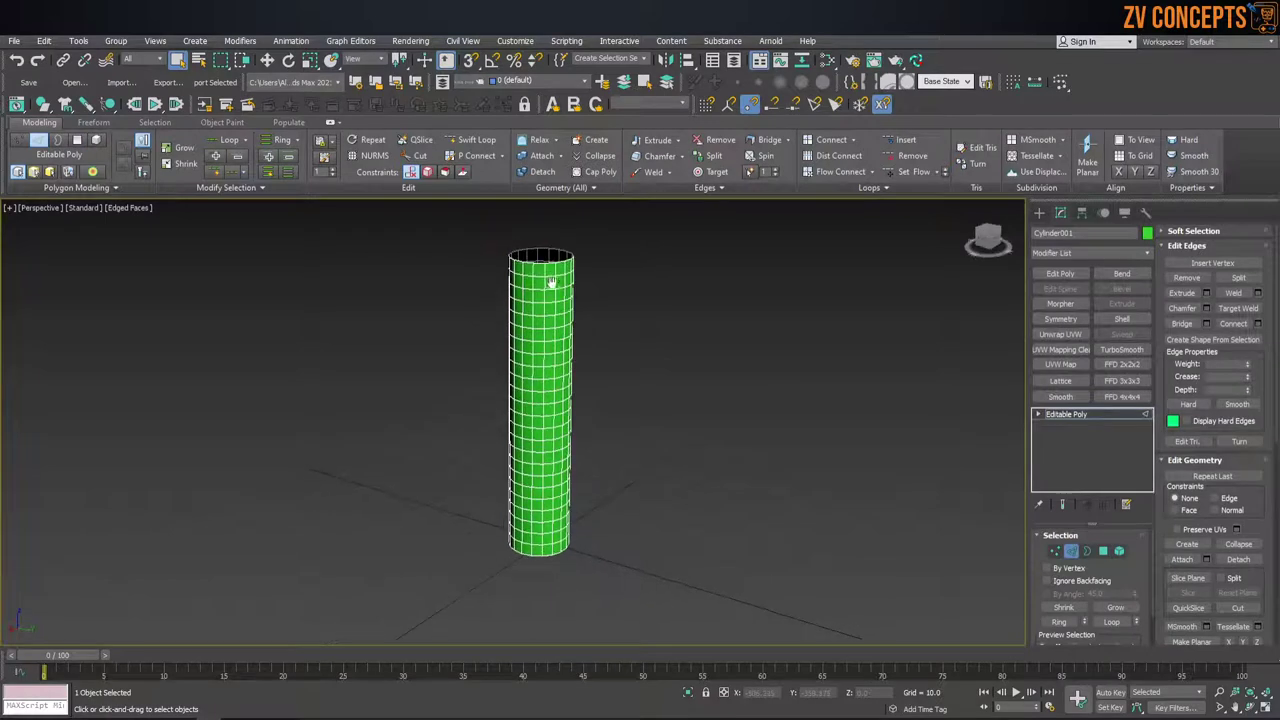
pyautogui.hotkey('ctrl', 'a')
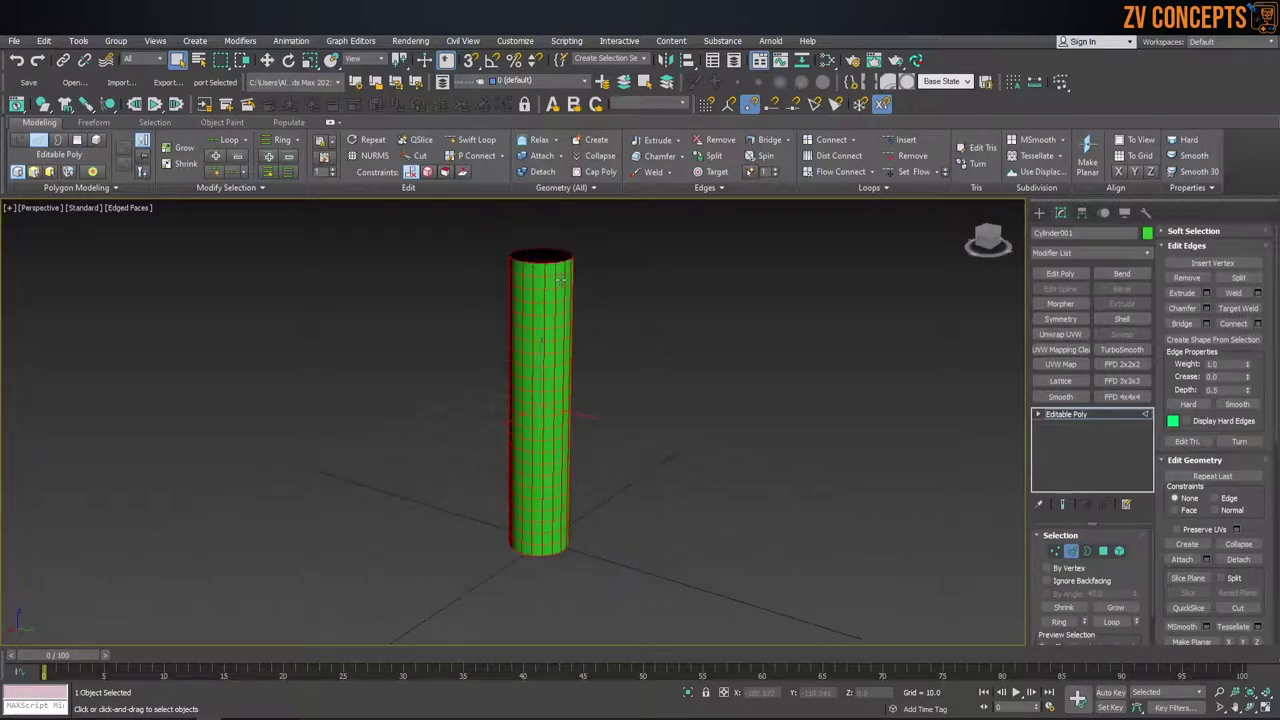
pyautogui.scroll(4, 560, 281)
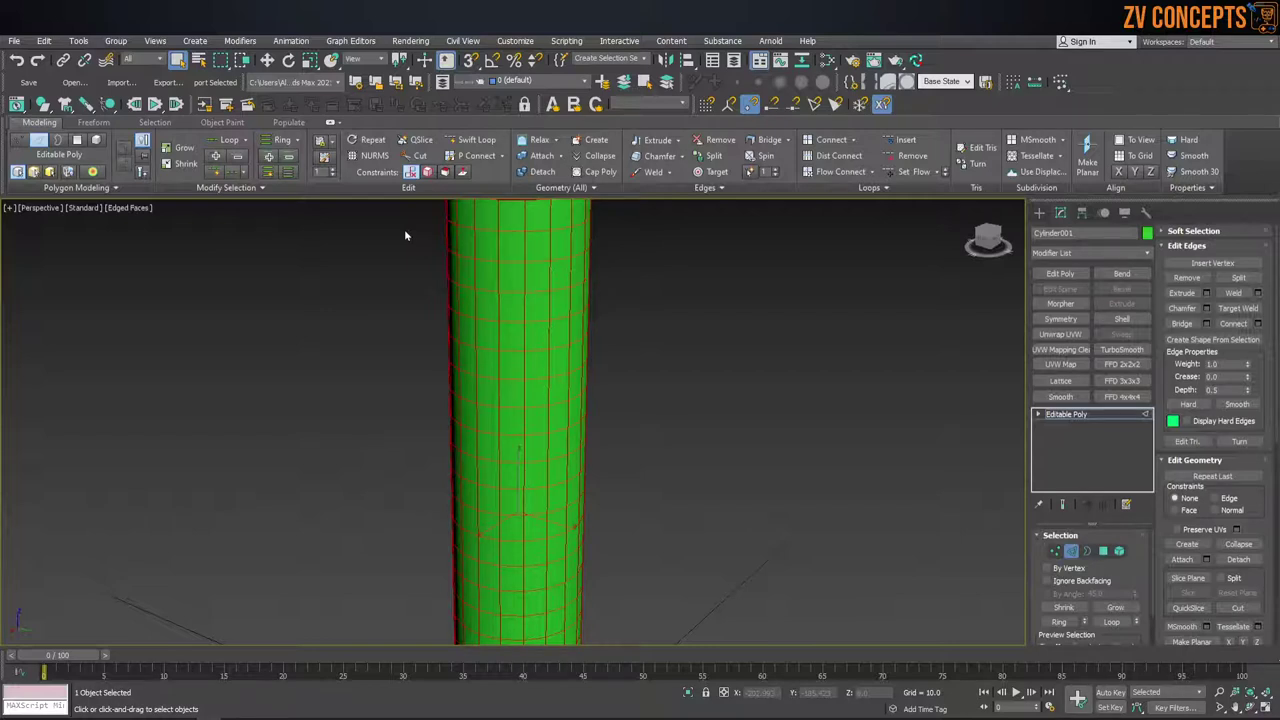
pyautogui.click(99, 195)
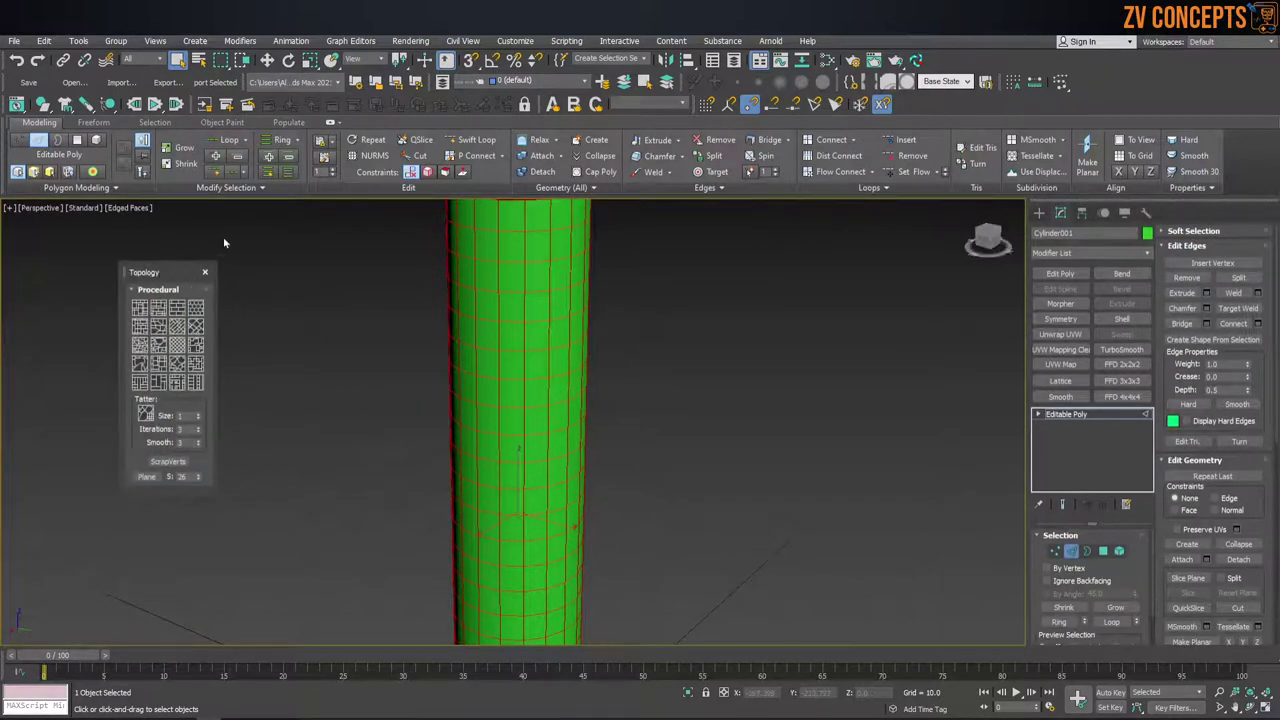
# Apply the EdgeDirection topology pattern, then work on all polygons at Polygon level.
pyautogui.click(177, 345)
pyautogui.scroll(-3, 723, 306)
pyautogui.scroll(3, 563, 308)
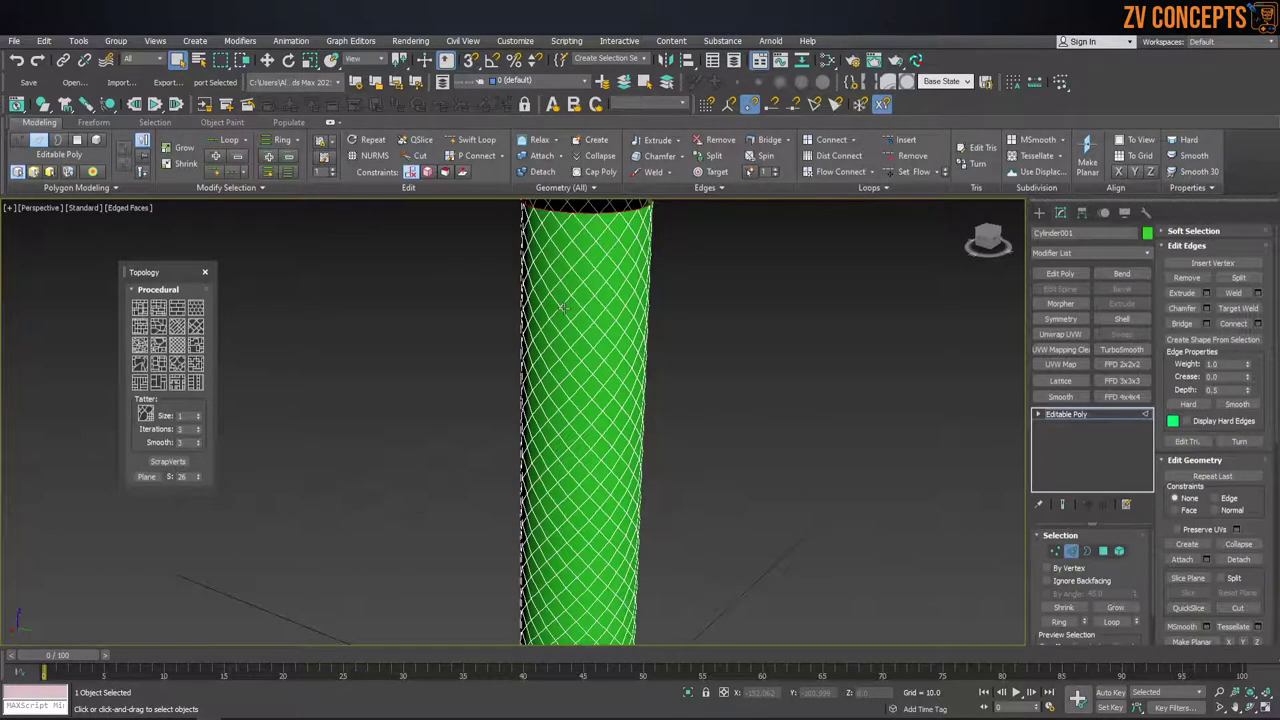
pyautogui.keyDown('alt'); pyautogui.moveTo(664, 330); pyautogui.dragTo(700, 340, button='middle'); pyautogui.keyUp('alt')
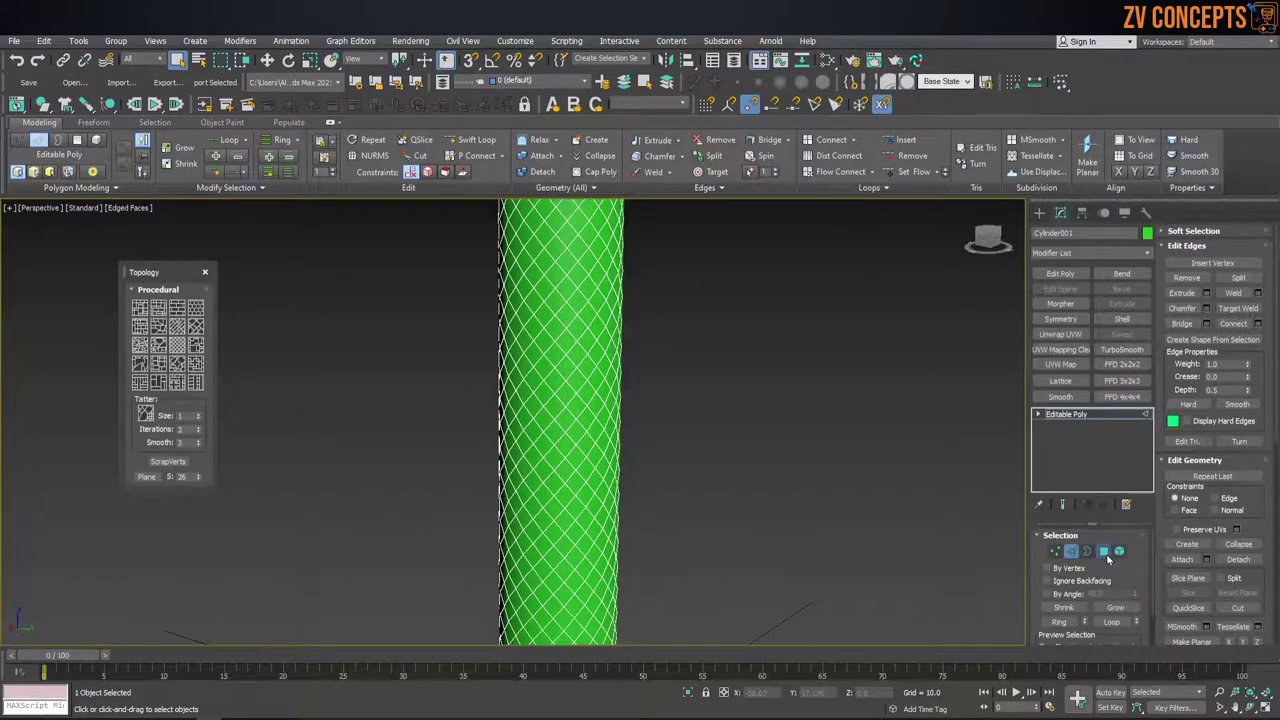
pyautogui.click(1103, 551)
pyautogui.scroll(-3, 628, 370)
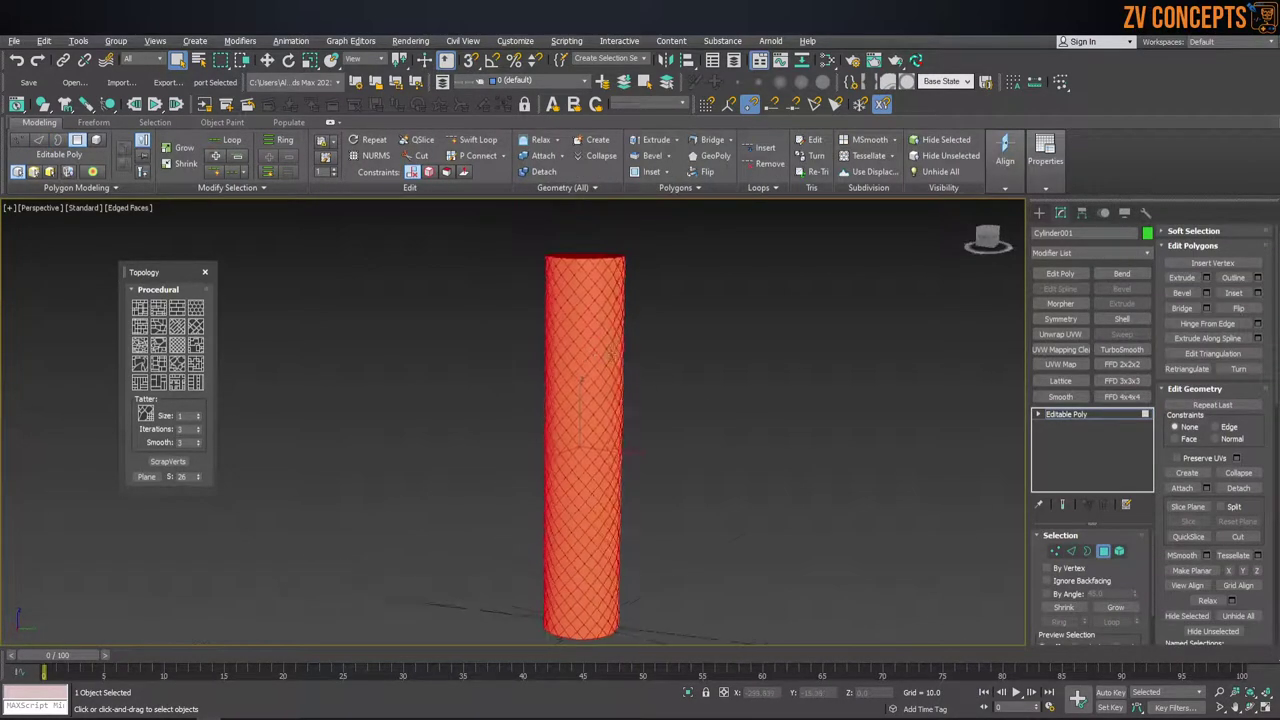
pyautogui.scroll(5, 560, 370)
pyautogui.scroll(2, 555, 323)
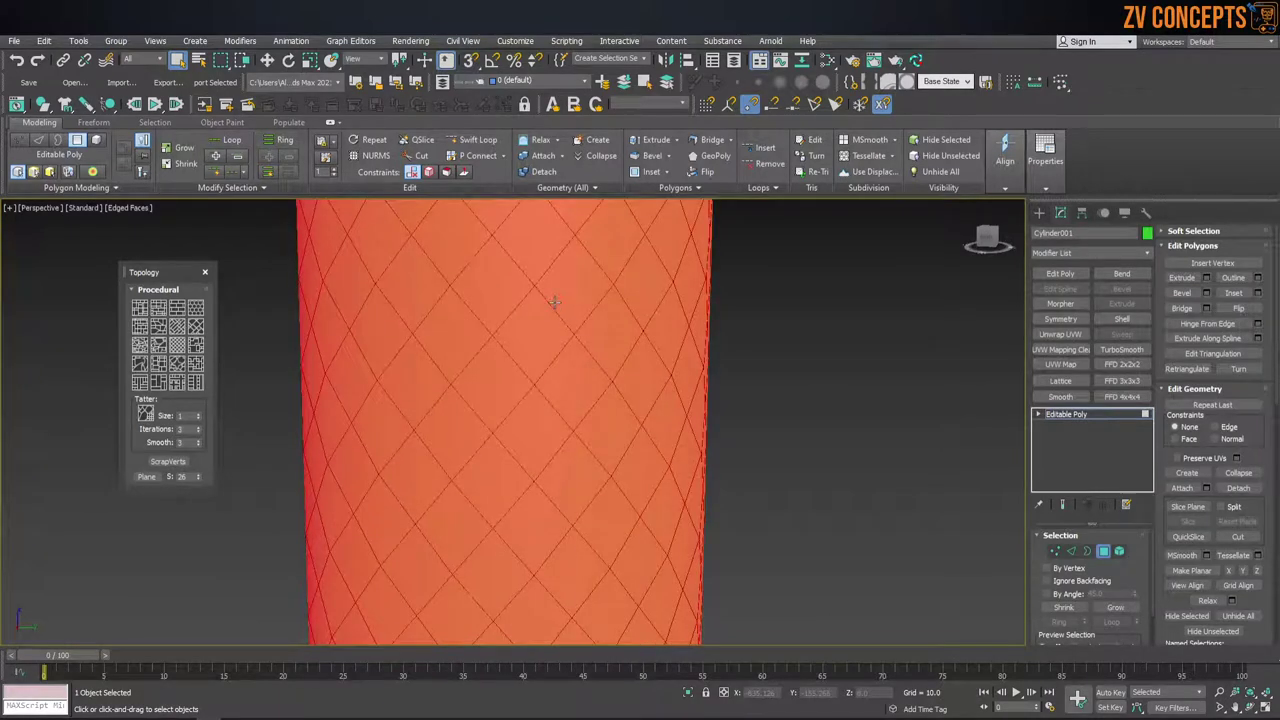
# Inset each diamond polygon By Polygon by about 0.07 to form thin separating bands.
pyautogui.click(1259, 293)
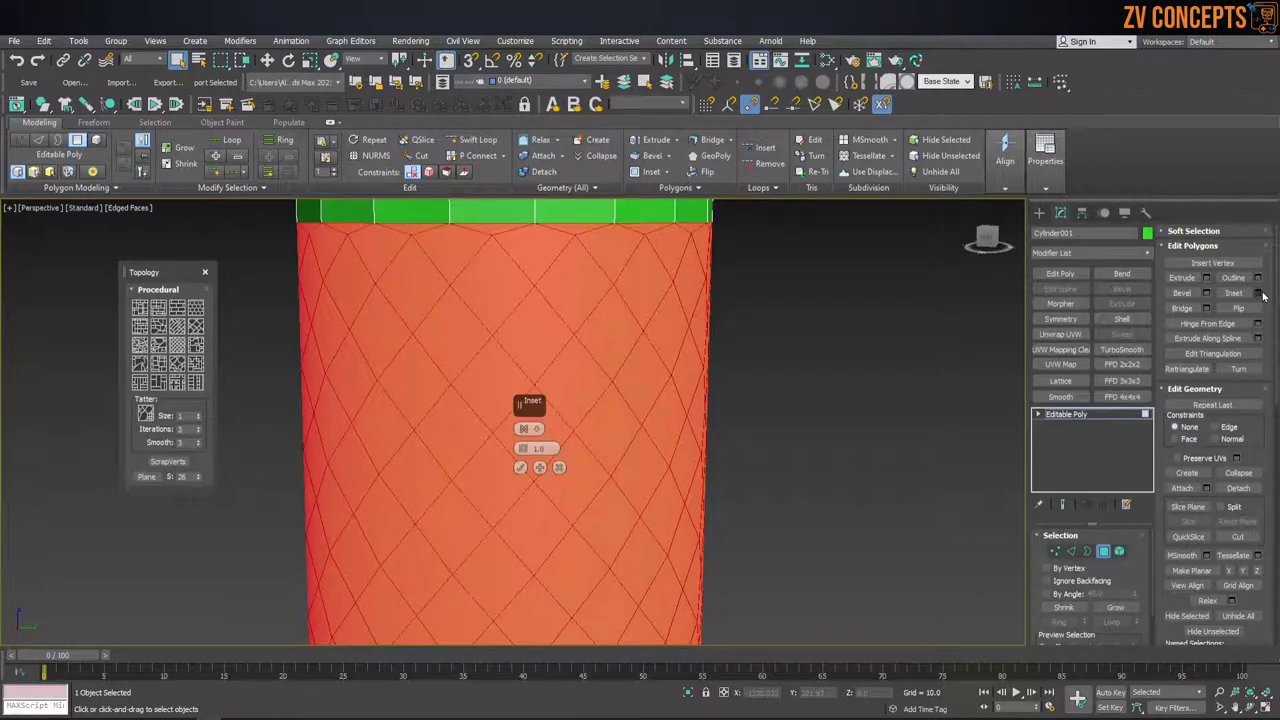
pyautogui.click(529, 428)
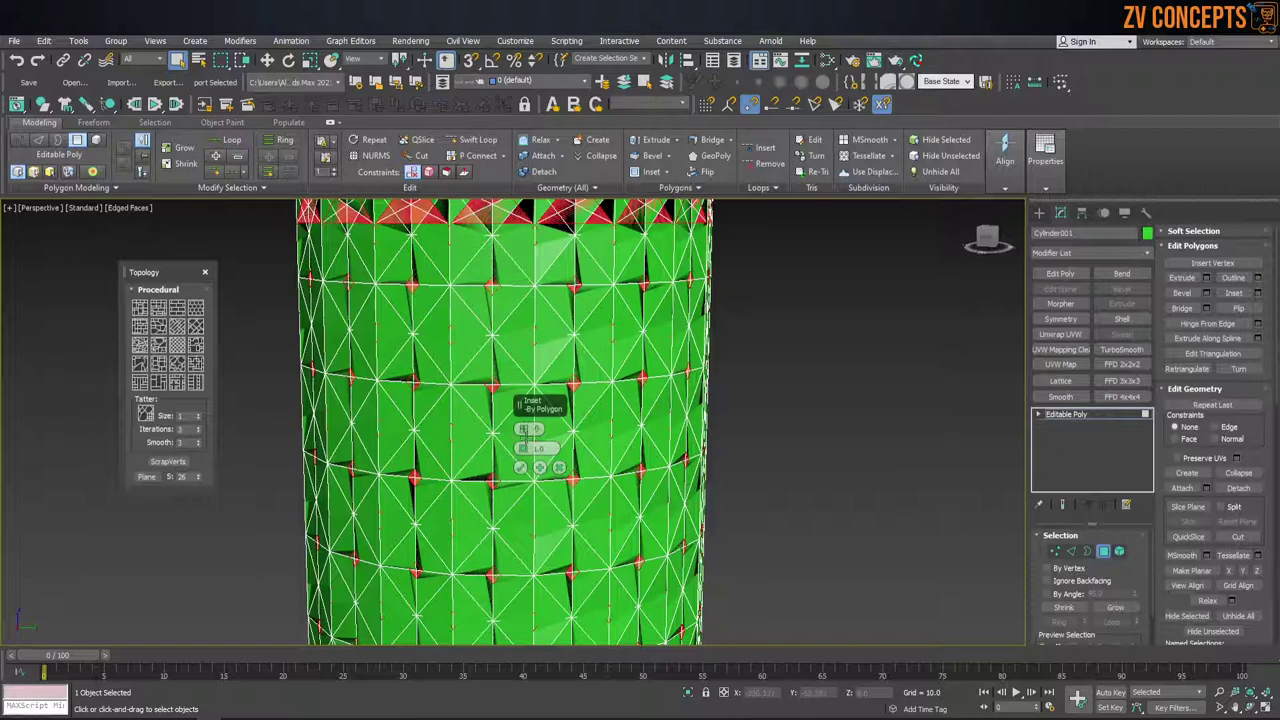
pyautogui.rightClick(524, 449)
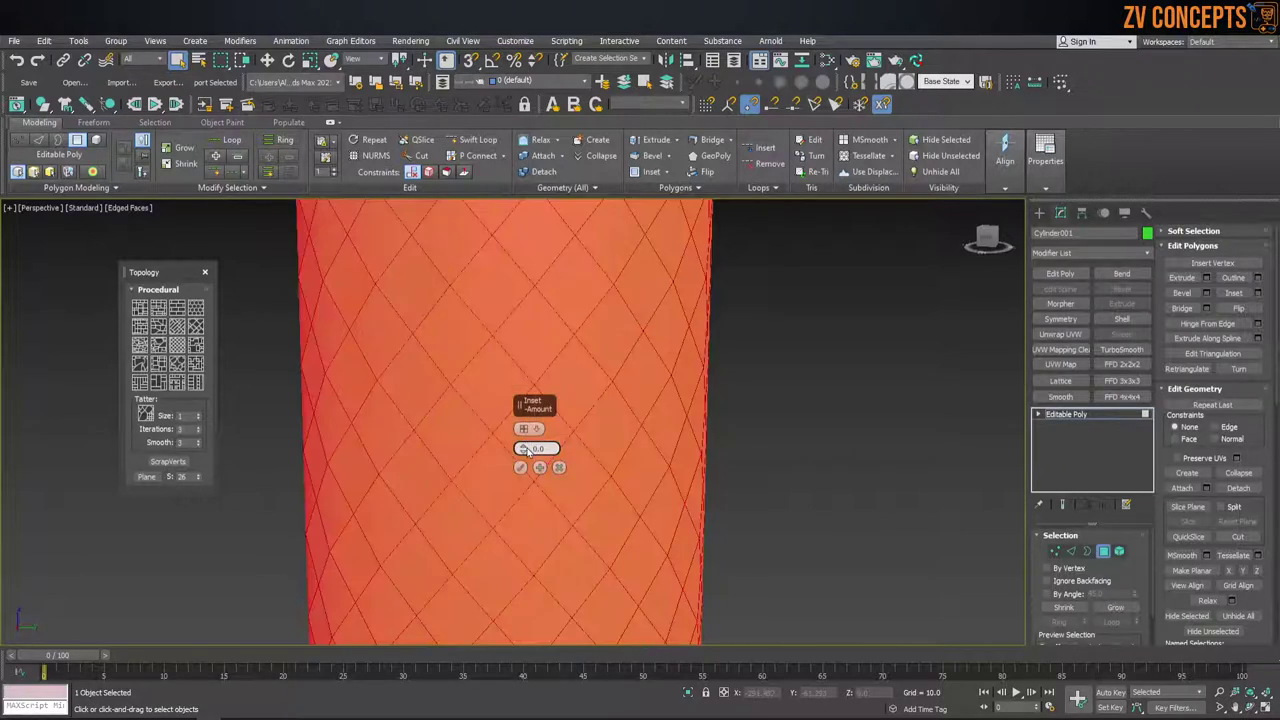
pyautogui.moveTo(524, 450); pyautogui.dragTo(524, 450)
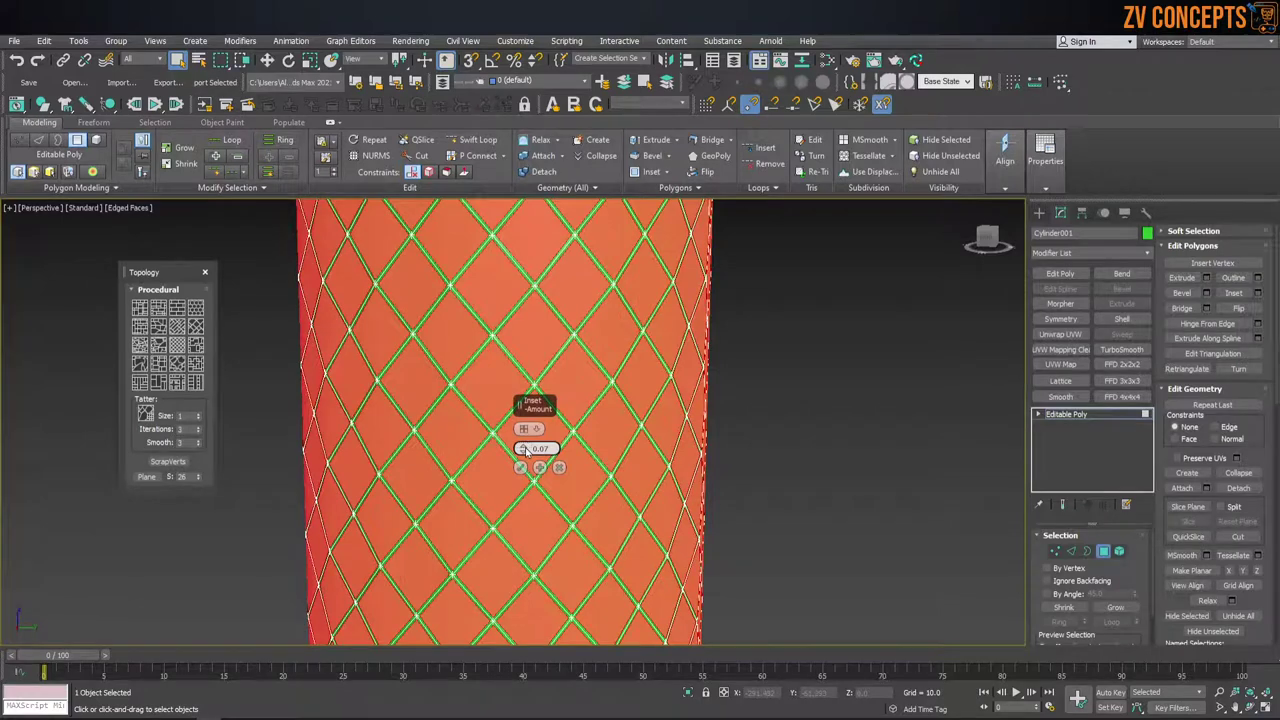
pyautogui.click(520, 467)
pyautogui.keyDown('alt'); pyautogui.moveTo(520, 467); pyautogui.dragTo(607, 372, button='middle'); pyautogui.keyUp('alt')
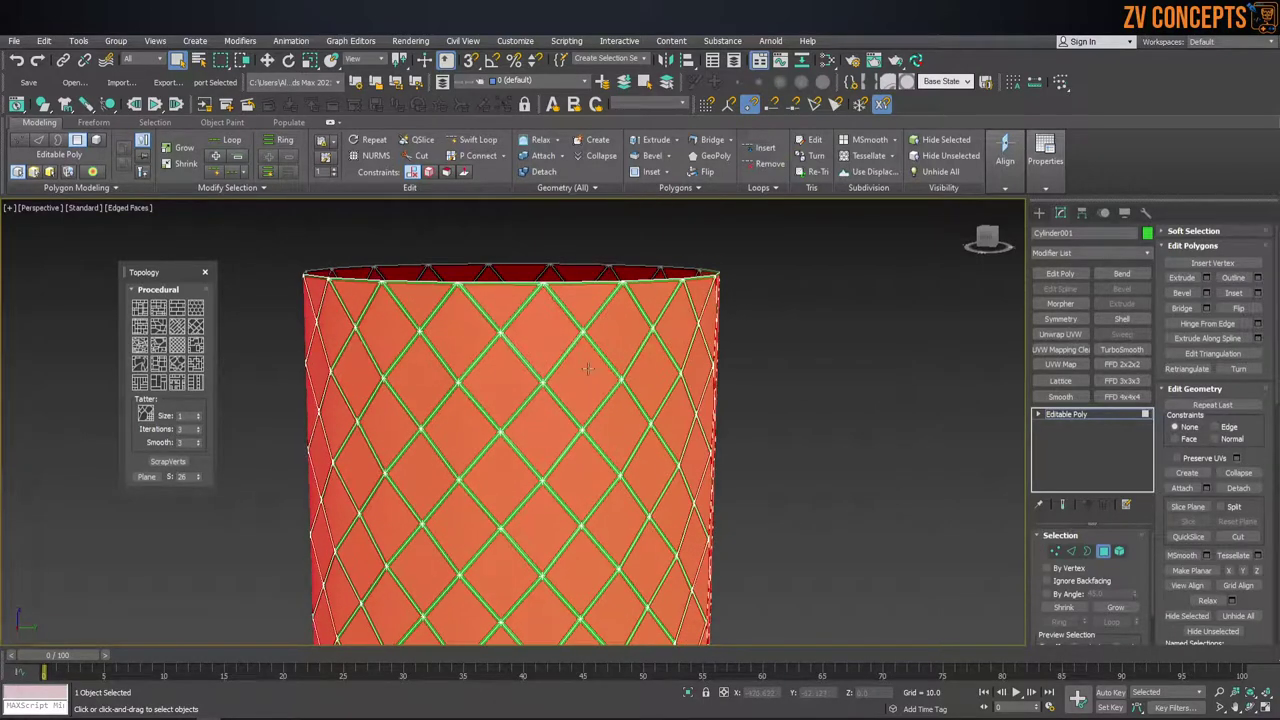
pyautogui.scroll(2, 548, 328)
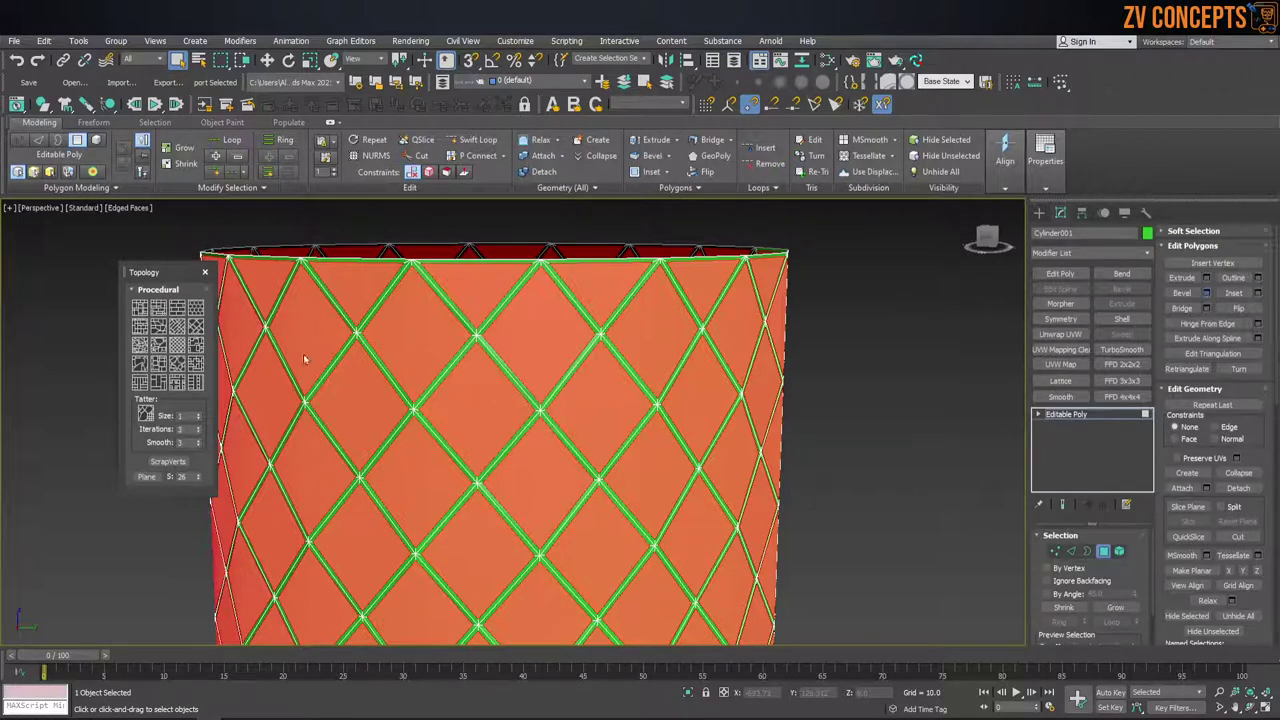
pyautogui.click(1206, 292)
# Try various bevel height and outline amounts on the diamond polygons.
pyautogui.rightClick(523, 448)
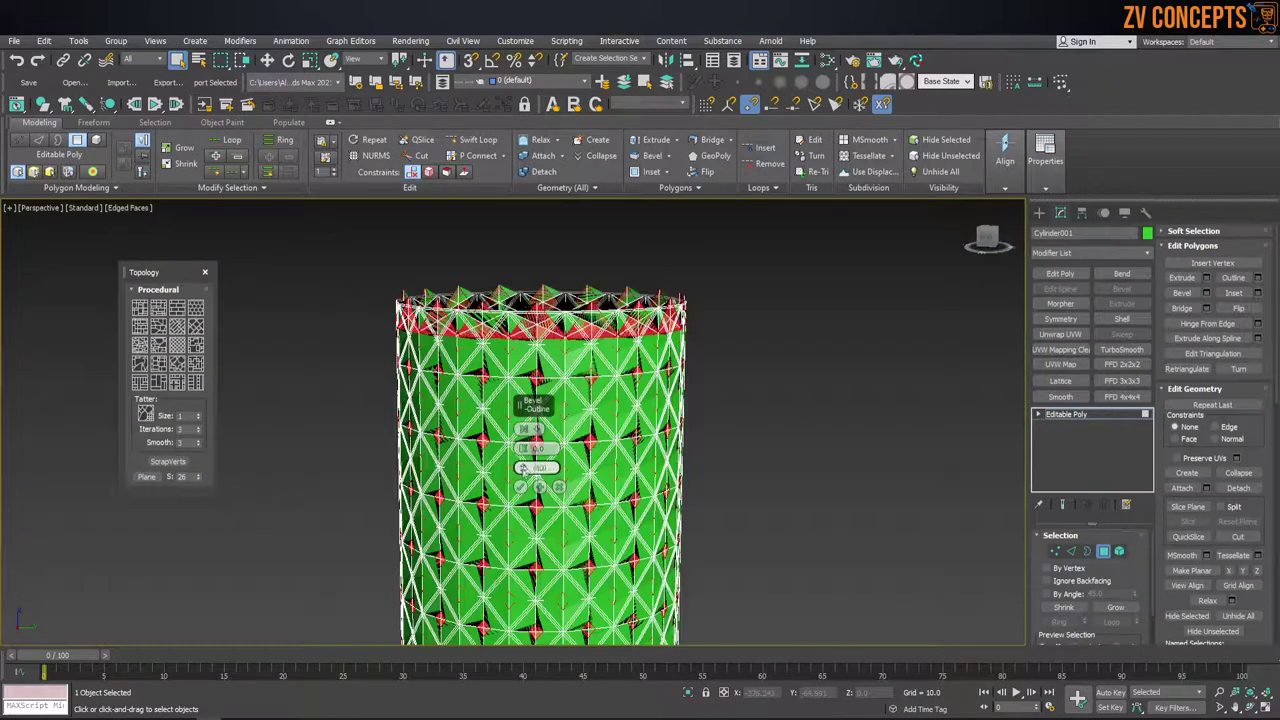
pyautogui.moveTo(521, 448); pyautogui.dragTo(521, 447)
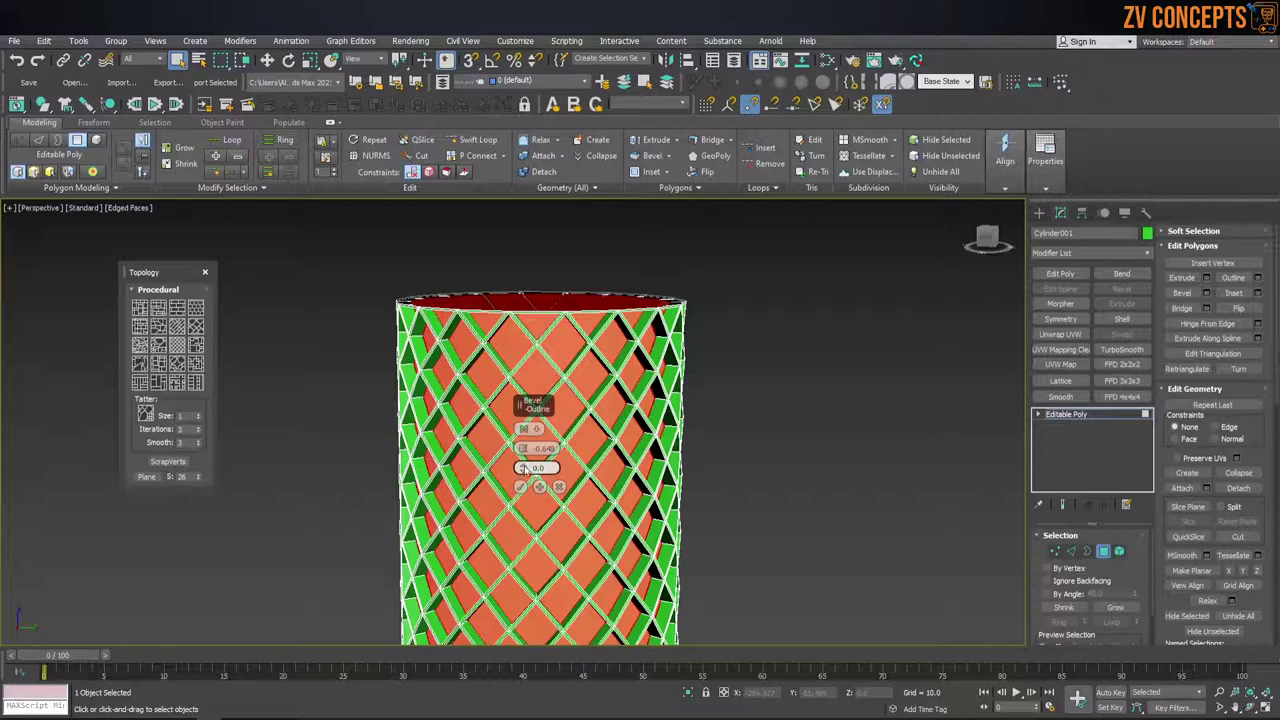
pyautogui.moveTo(524, 477); pyautogui.dragTo(522, 468)
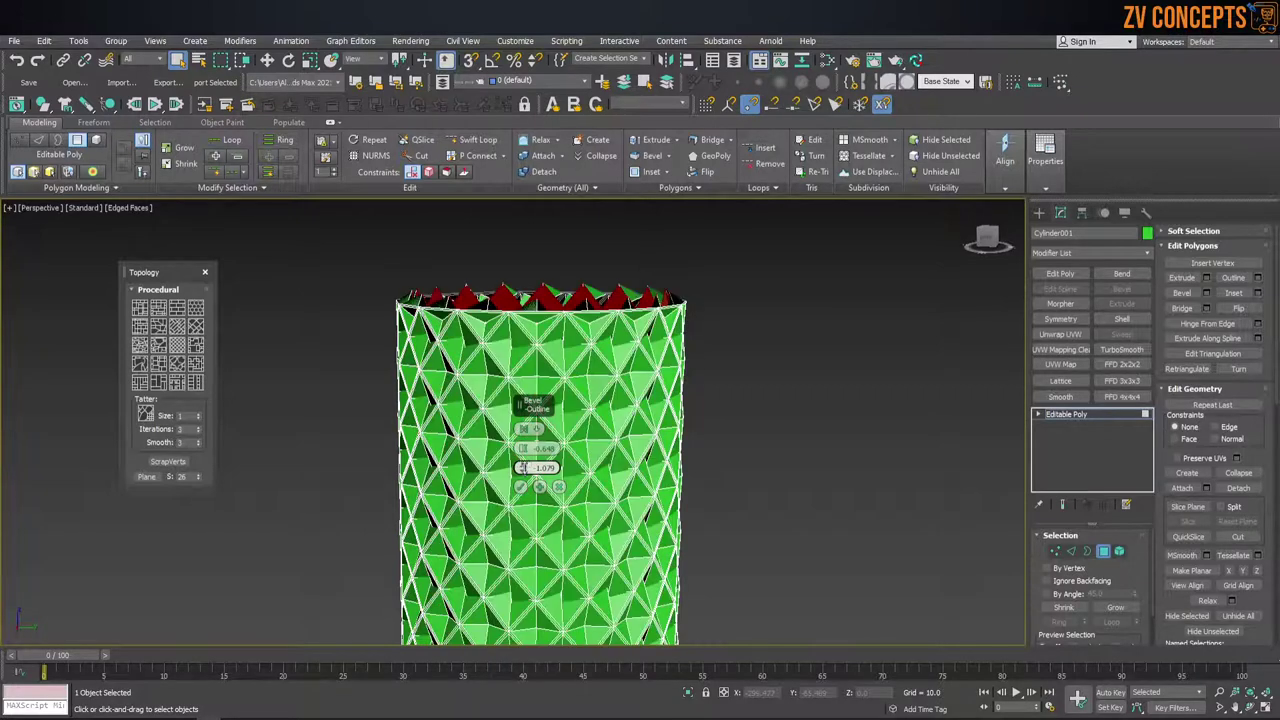
pyautogui.rightClick(522, 468)
pyautogui.moveTo(524, 468); pyautogui.dragTo(572, 437)
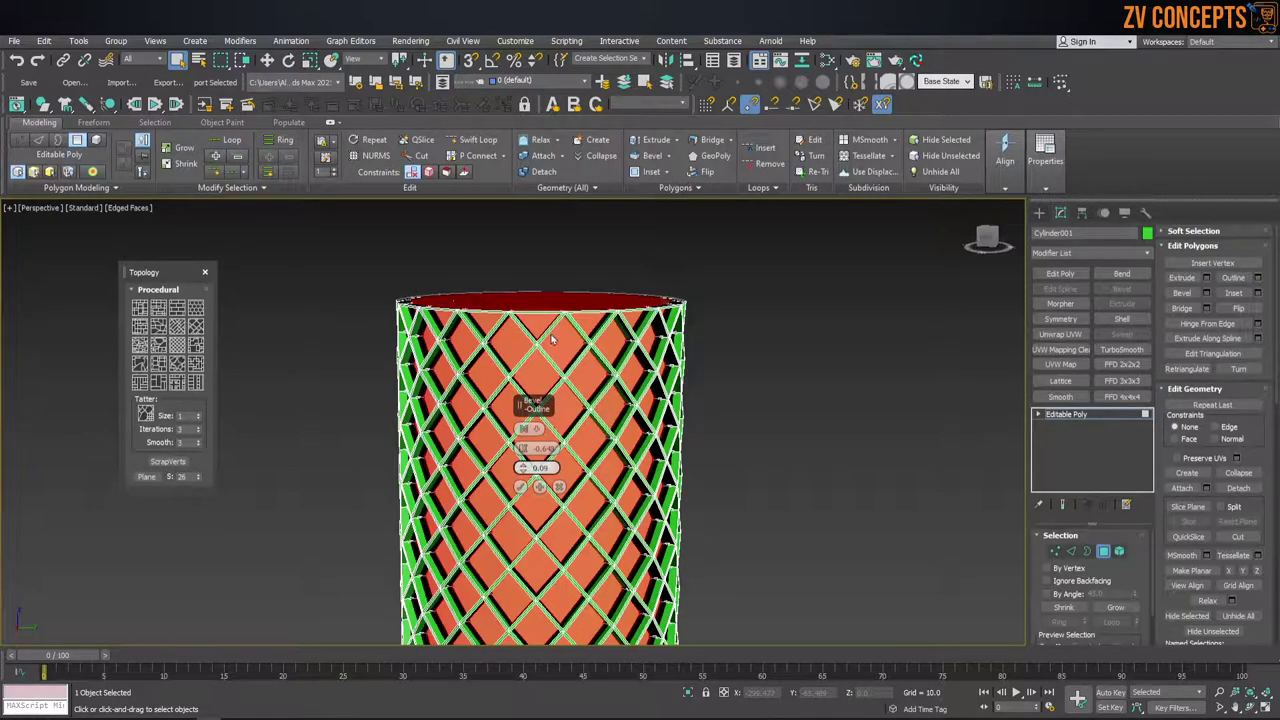
pyautogui.scroll(3, 550, 440)
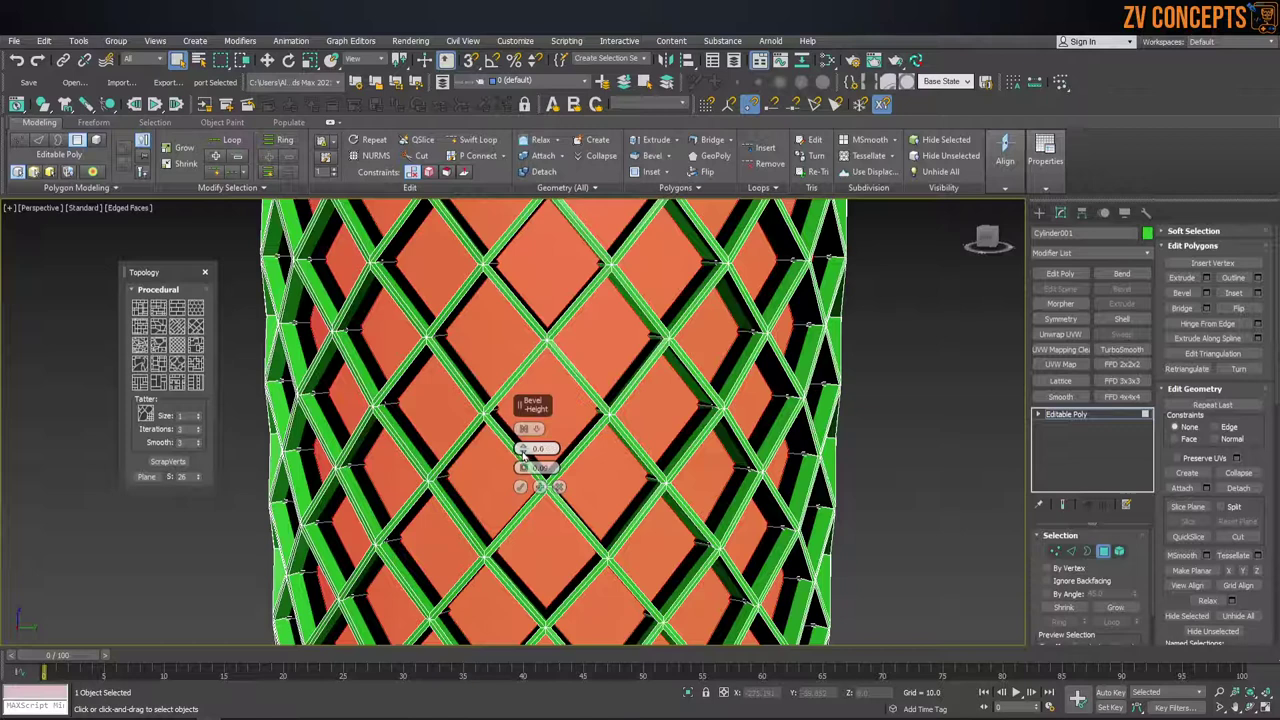
pyautogui.moveTo(522, 452); pyautogui.dragTo(524, 430)
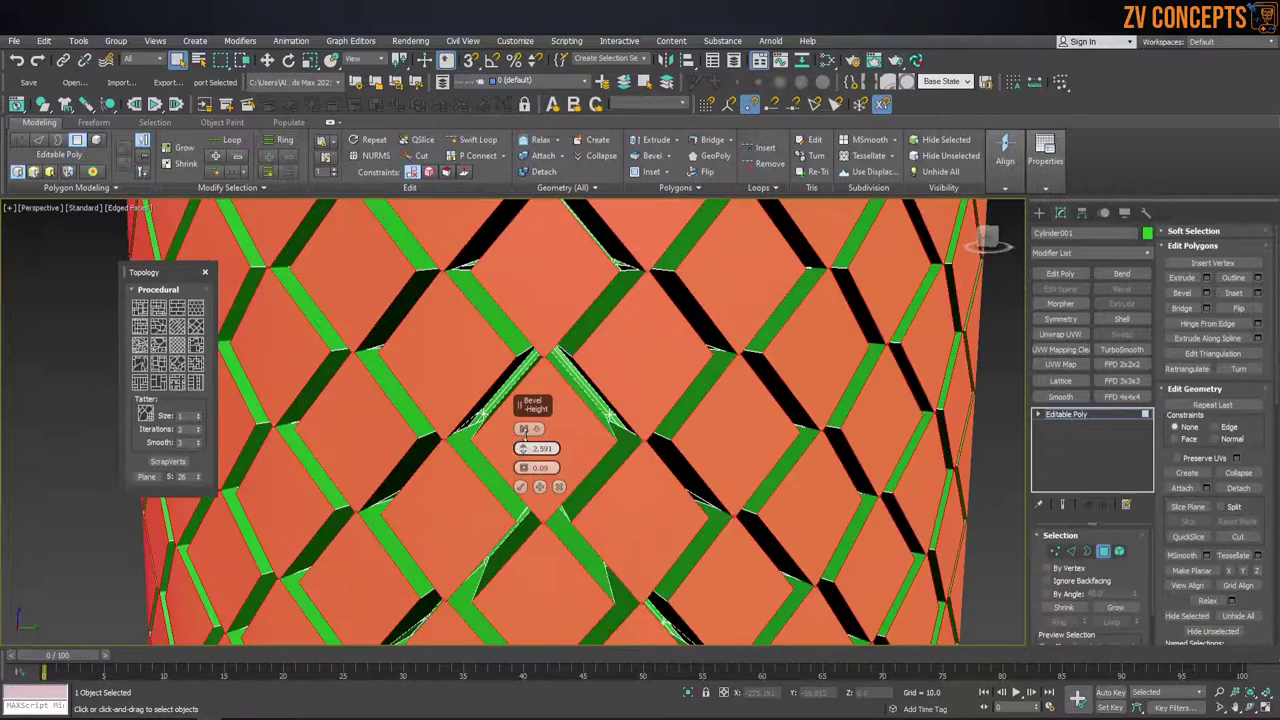
pyautogui.rightClick(522, 469)
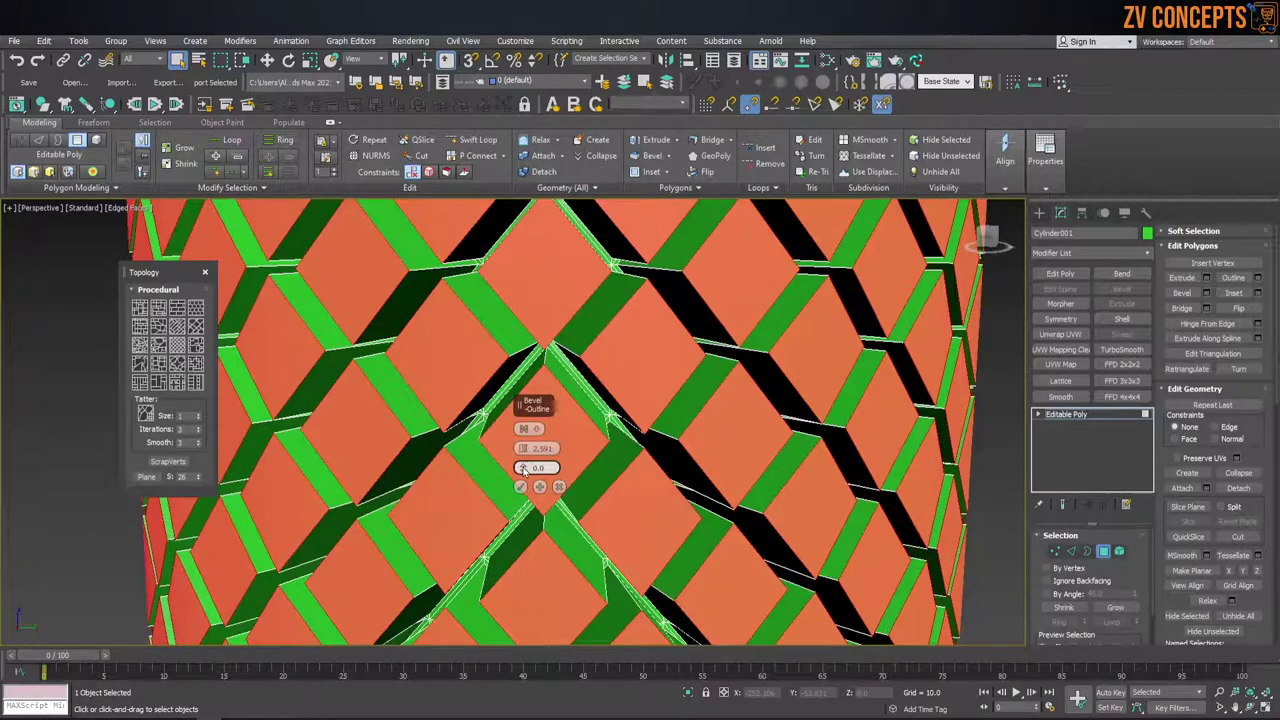
pyautogui.moveTo(522, 469)
pyautogui.mouseDown()
pyautogui.moveTo(523, 492)
pyautogui.moveTo(556, 470)
pyautogui.mouseUp()
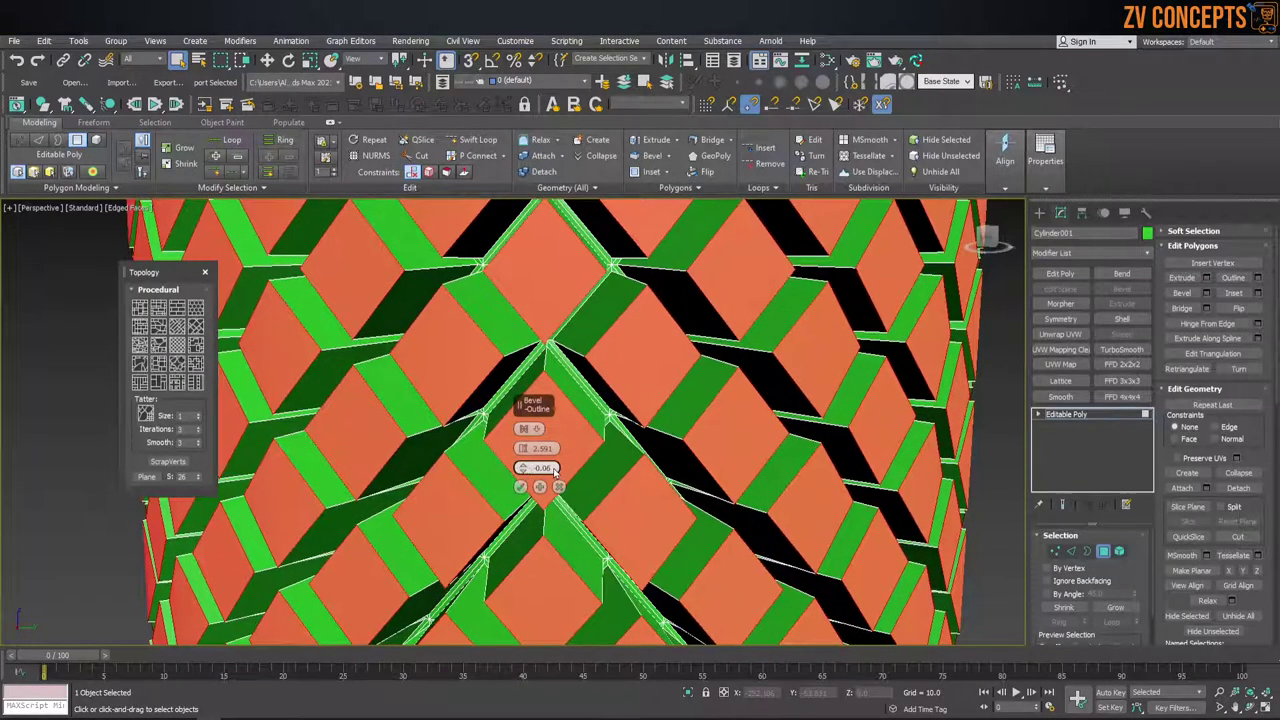
# Test bevel outlines of -1 and 1, then undo the bevel to restore flat faces.
pyautogui.click(556, 470)
pyautogui.write('-1')
pyautogui.press('Return')
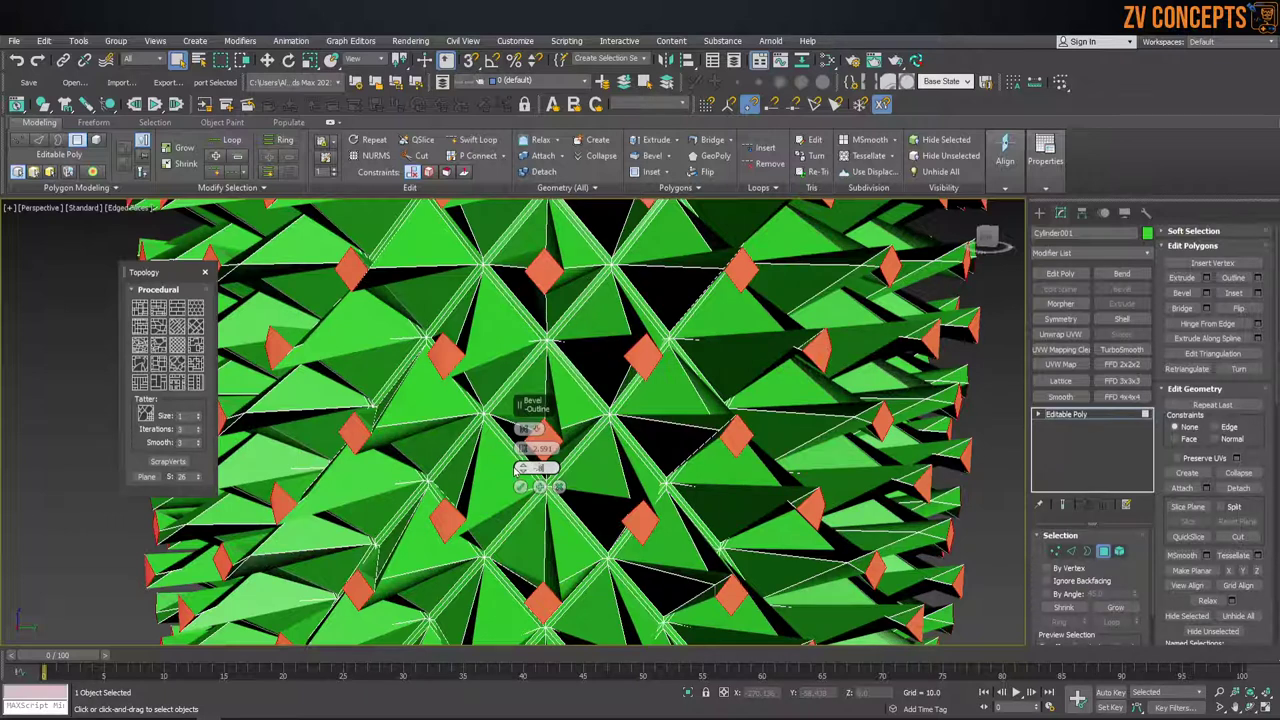
pyautogui.press('Return')
pyautogui.click(542, 467)
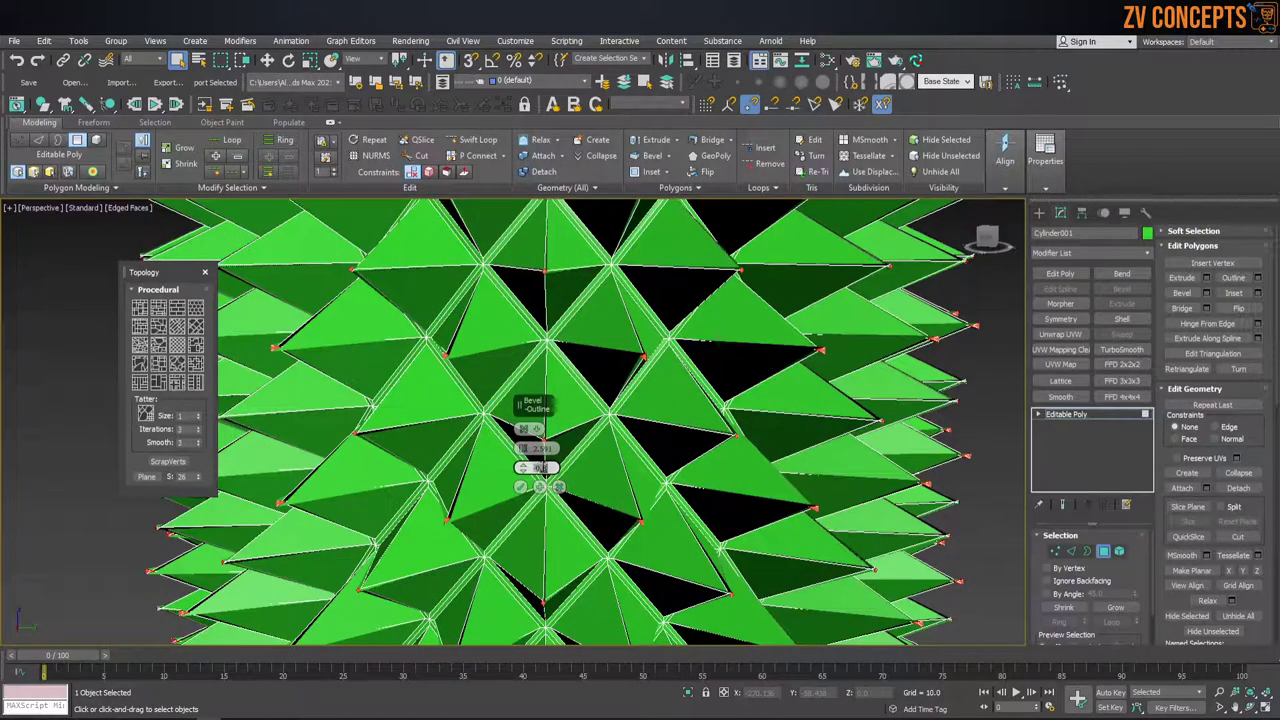
pyautogui.write('1')
pyautogui.press('Return')
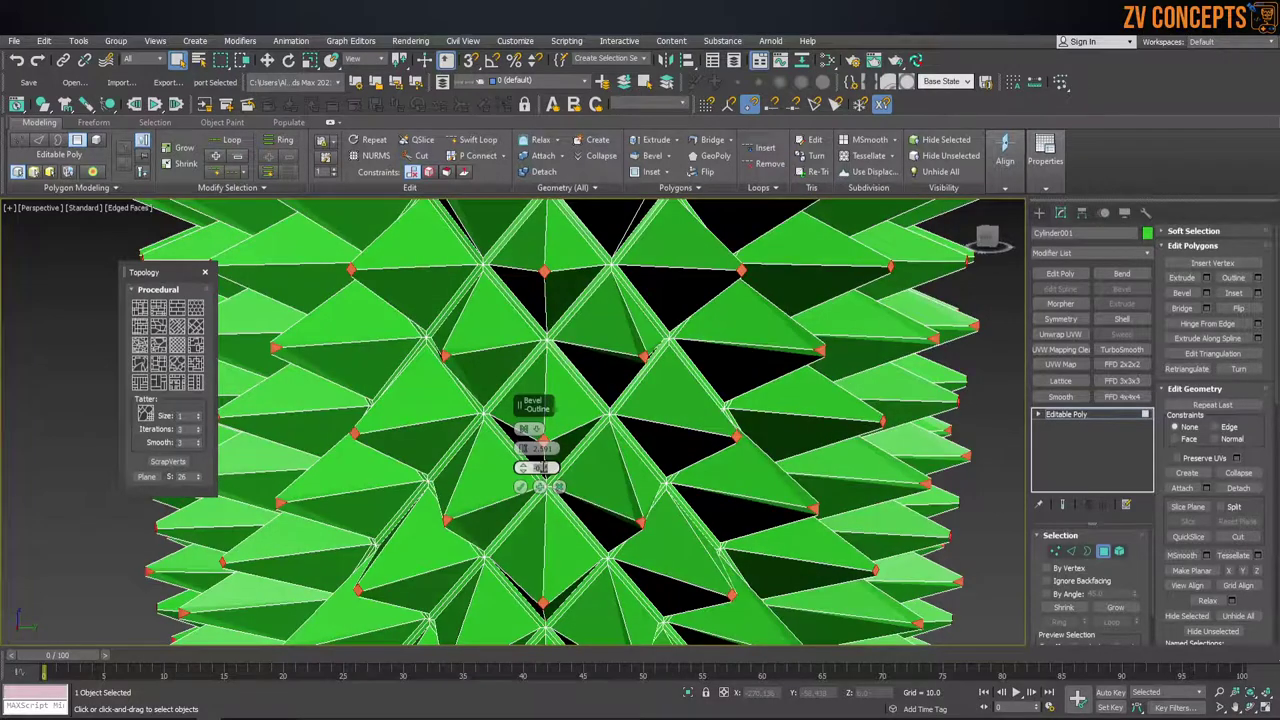
pyautogui.scroll(-3, 734, 358)
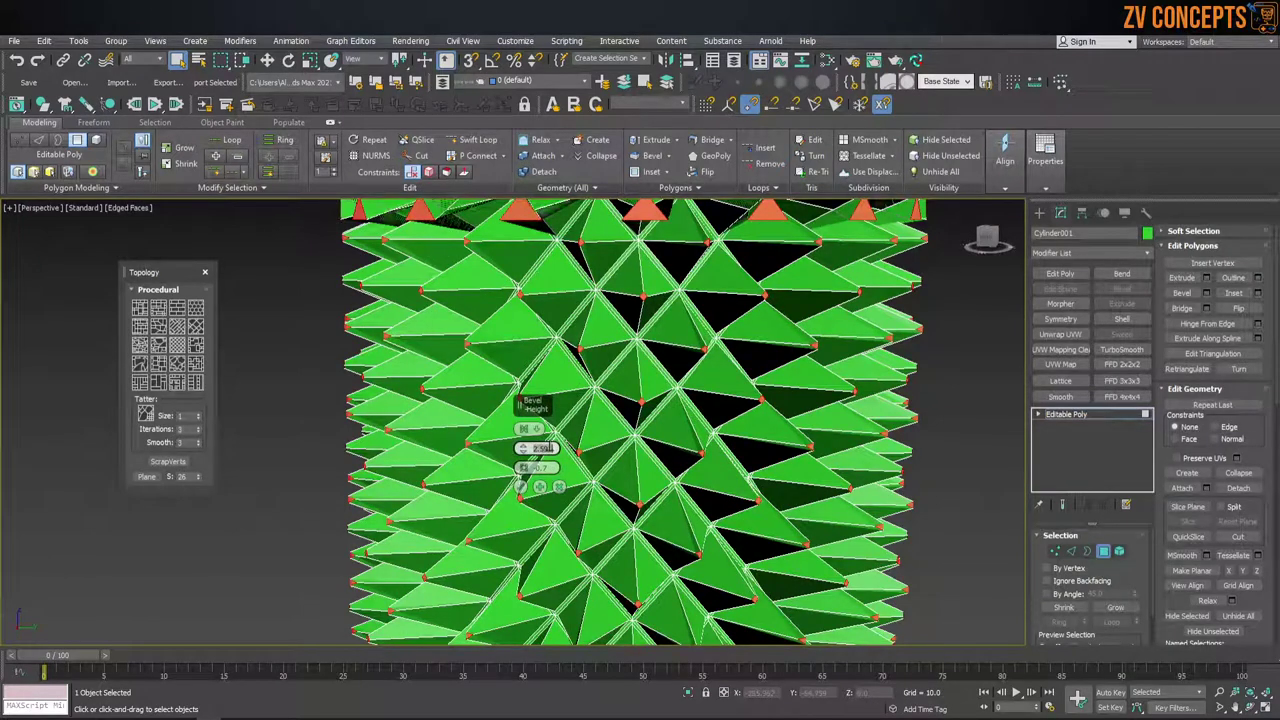
pyautogui.press('Return')
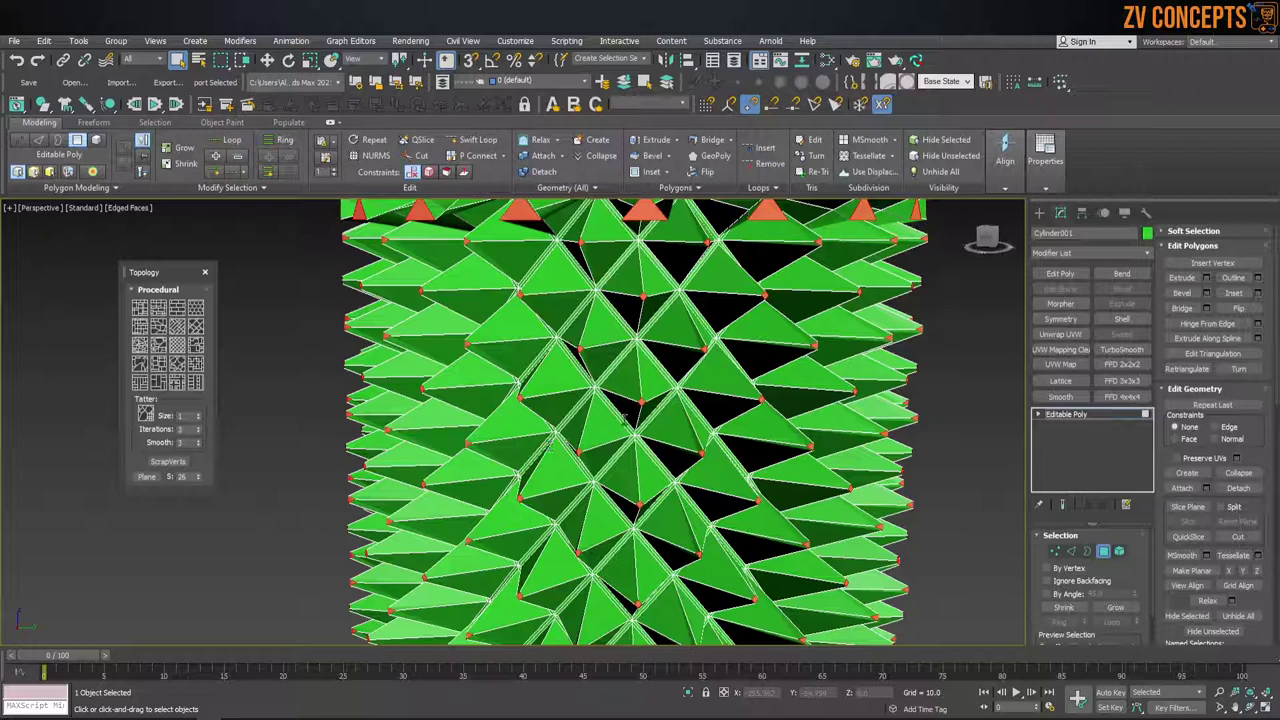
pyautogui.scroll(-2, 605, 410)
pyautogui.hotkey('ctrl', 'z')
pyautogui.scroll(-2, 674, 390)
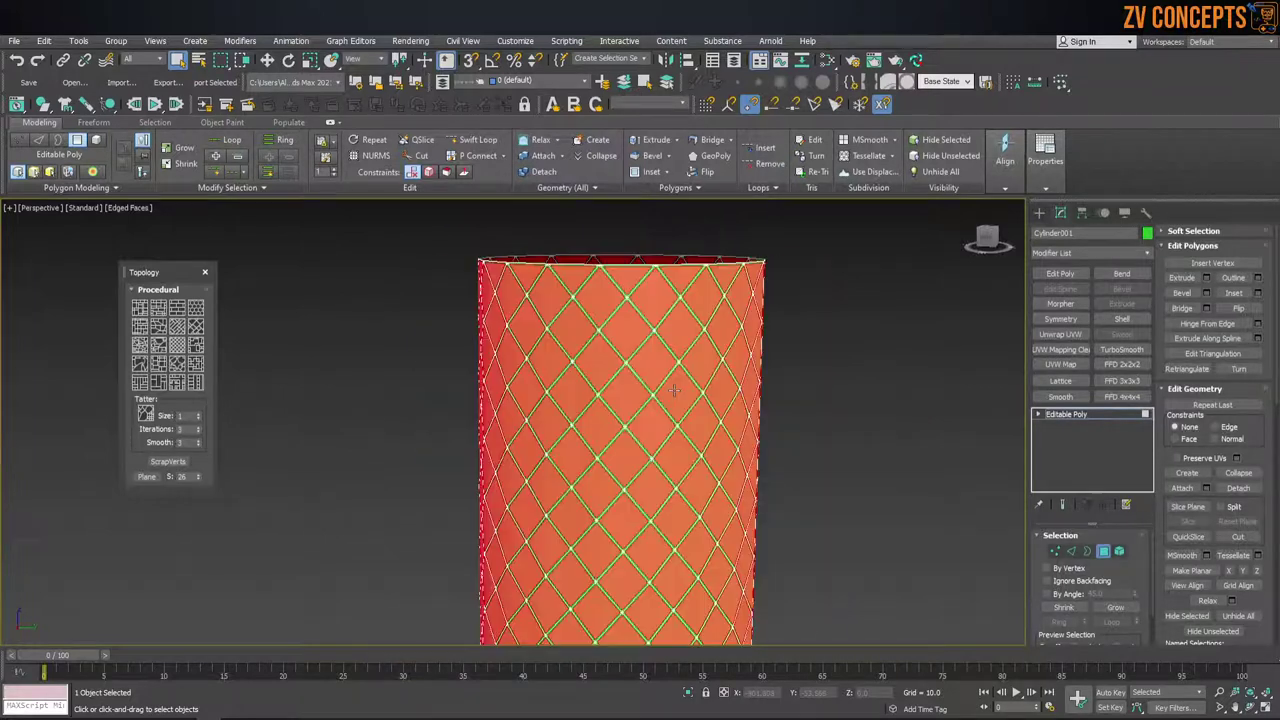
# Bevel the diamond faces upward, raising the height to about 0.384.
pyautogui.click(1206, 296)
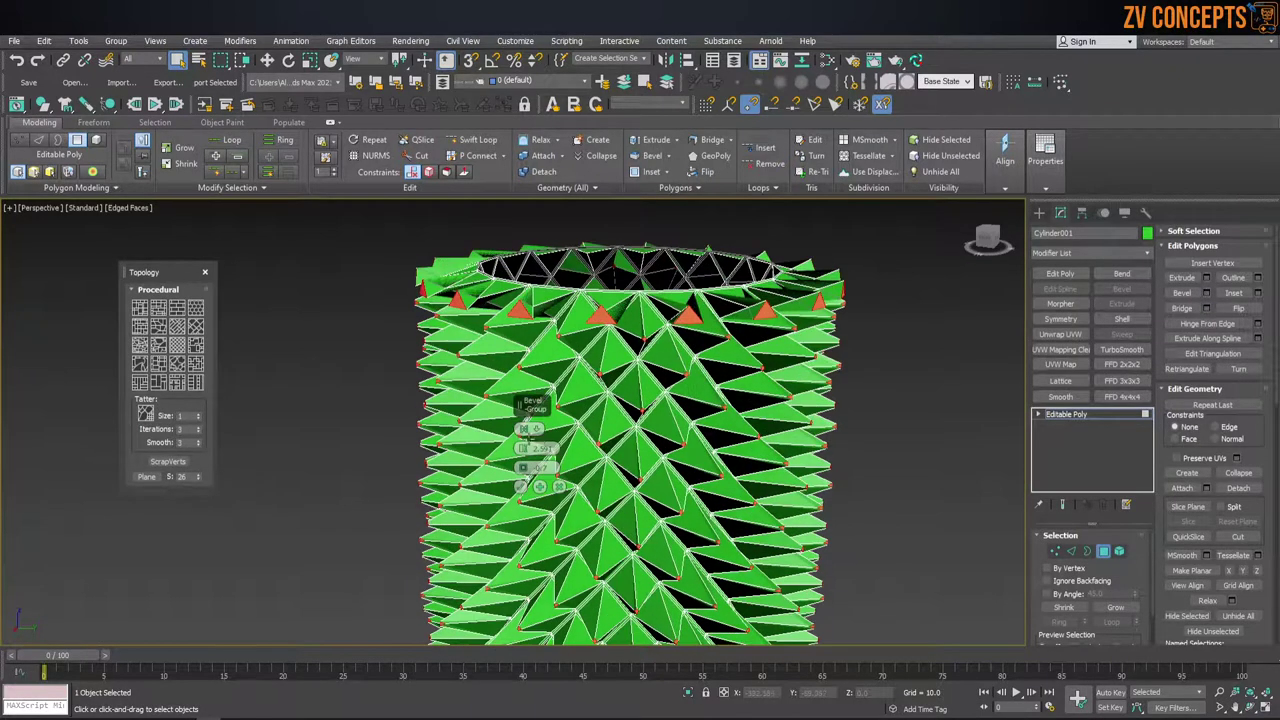
pyautogui.write('2')
pyautogui.press('Return')
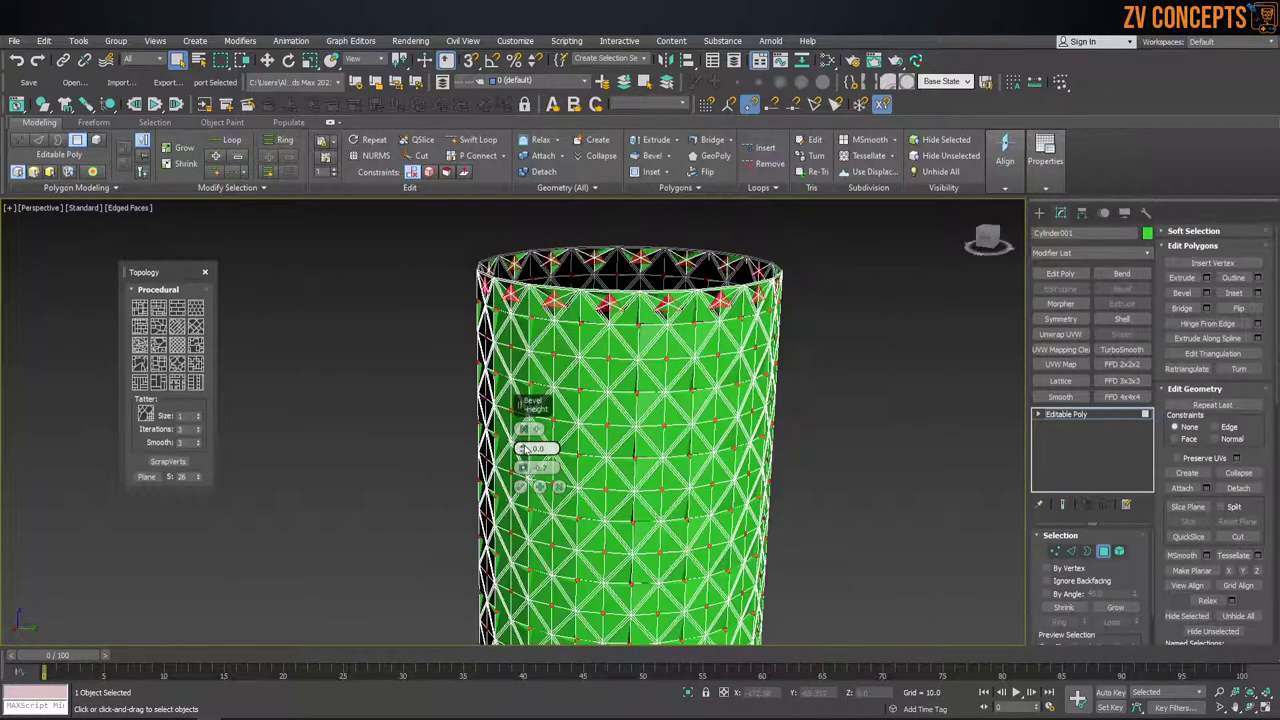
pyautogui.moveTo(523, 450); pyautogui.dragTo(523, 446)
pyautogui.click(527, 427)
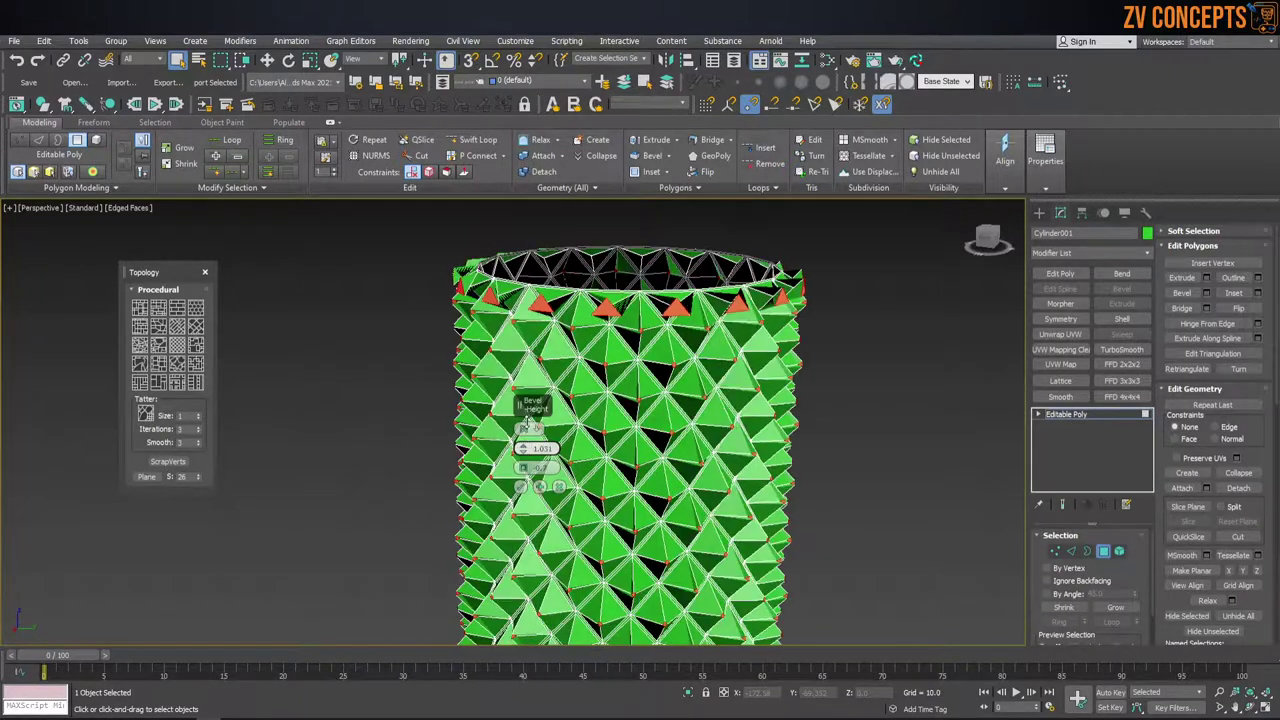
pyautogui.moveTo(523, 448); pyautogui.dragTo(523, 444)
pyautogui.moveTo(696, 372)
pyautogui.keyDown('alt'); pyautogui.mouseDown(button='middle')
pyautogui.moveTo(696, 350)
pyautogui.moveTo(681, 396)
pyautogui.mouseUp(button='middle'); pyautogui.keyUp('alt')
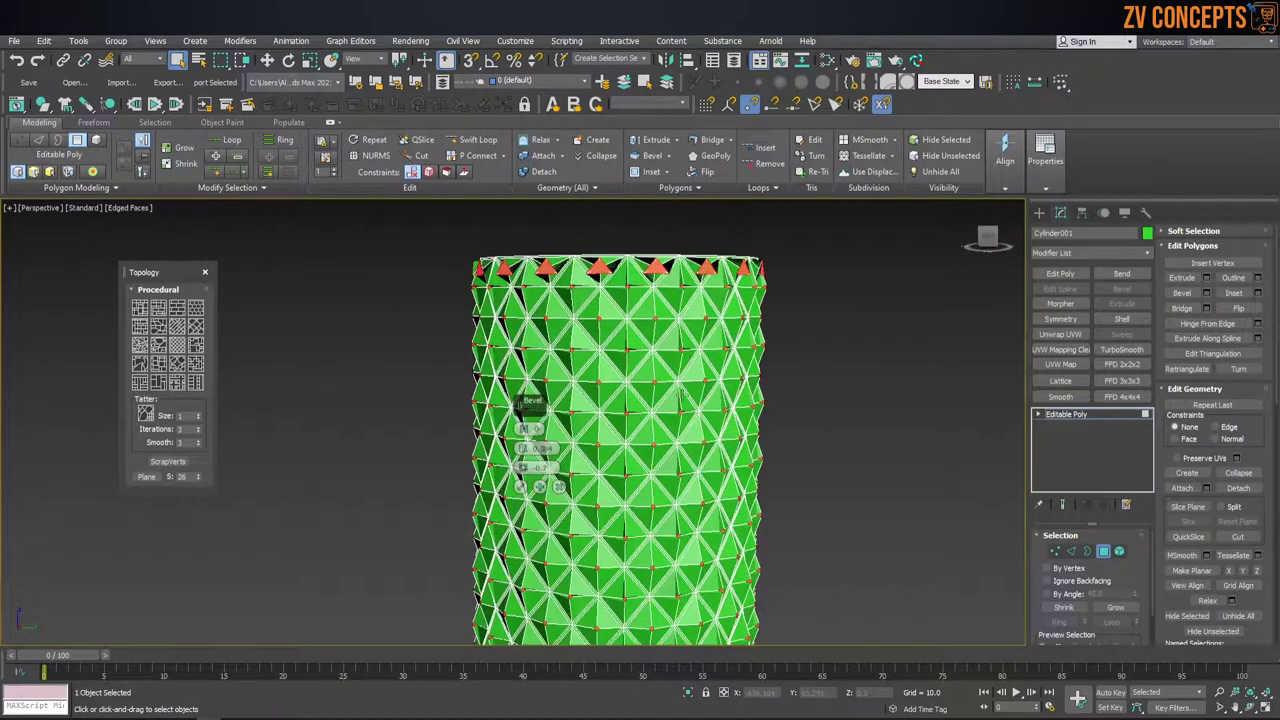
pyautogui.scroll(2, 568, 323)
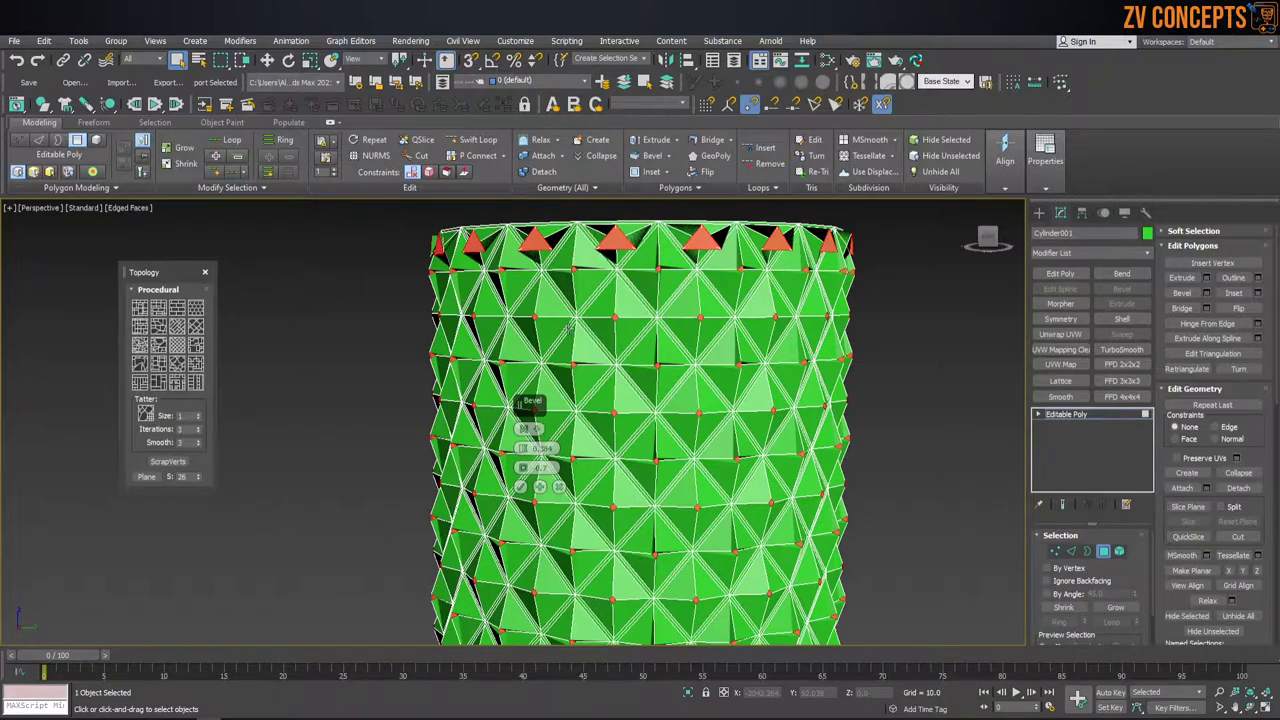
pyautogui.scroll(1, 568, 326)
pyautogui.scroll(1, 568, 326)
pyautogui.scroll(1, 568, 330)
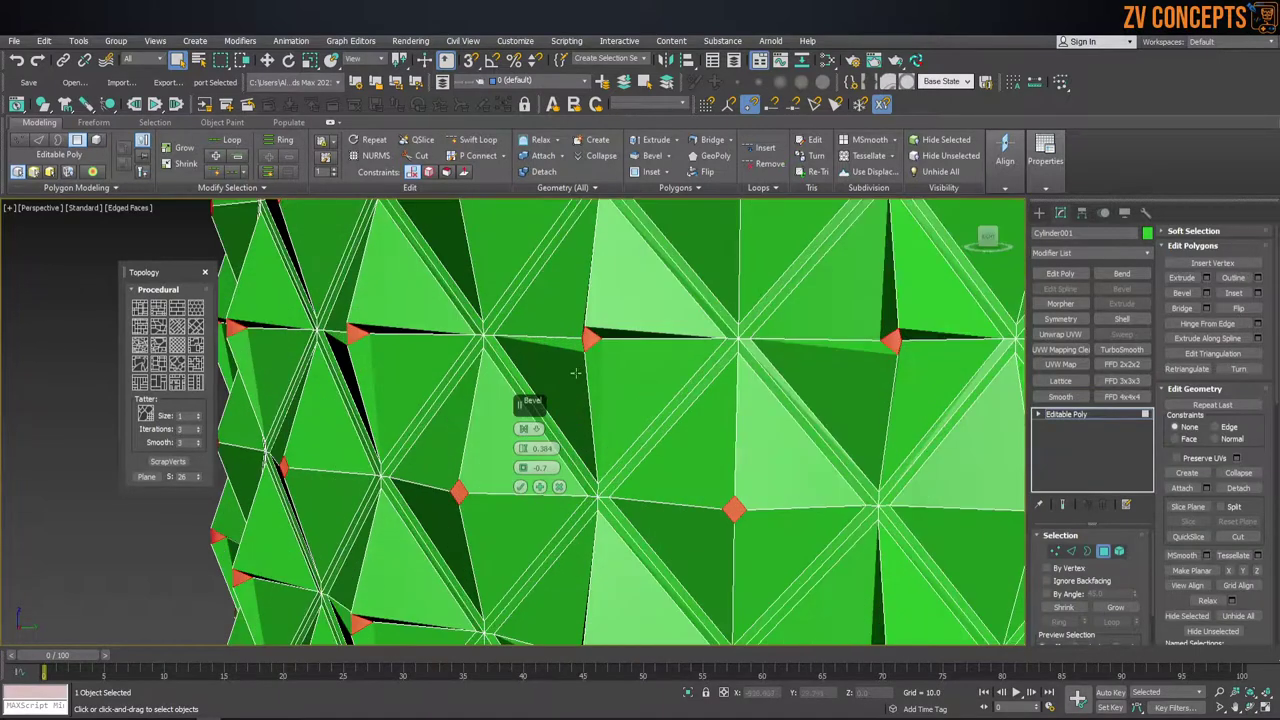
# Set the bevel outline to -0.54 for small flat tips, accept, and view Front in wireframe.
pyautogui.rightClick(522, 468)
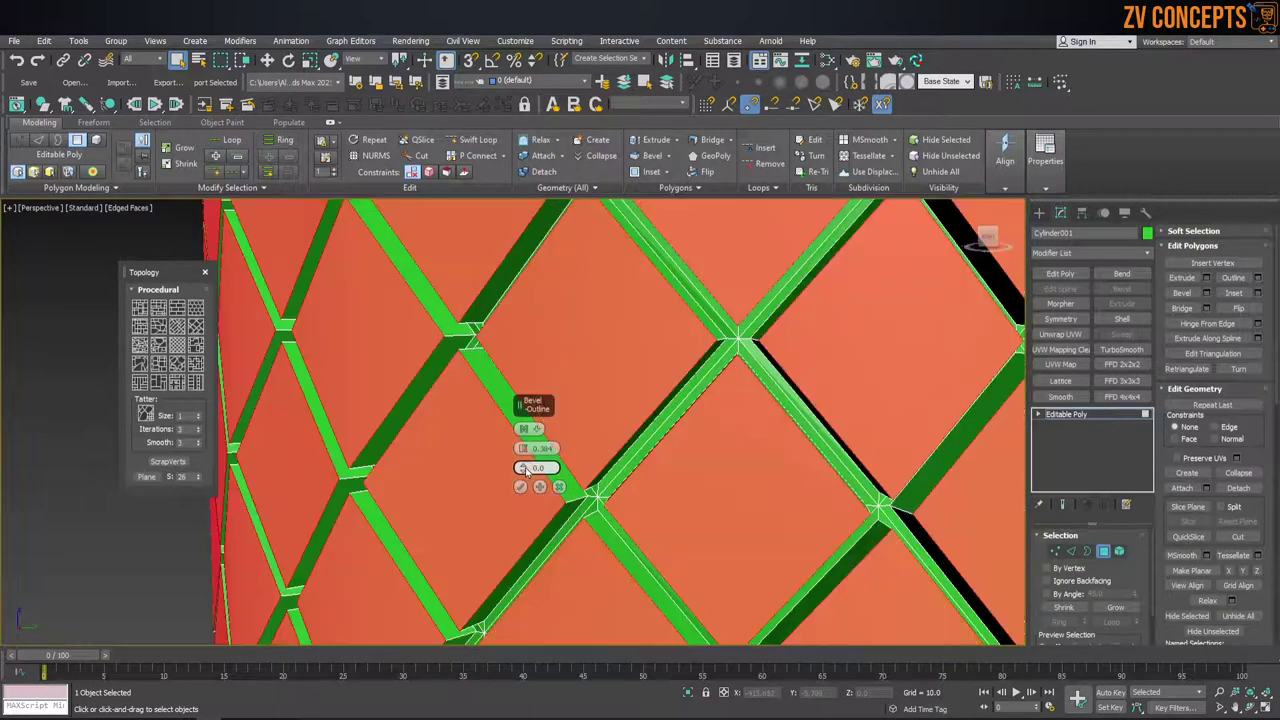
pyautogui.moveTo(522, 468); pyautogui.dragTo(522, 476)
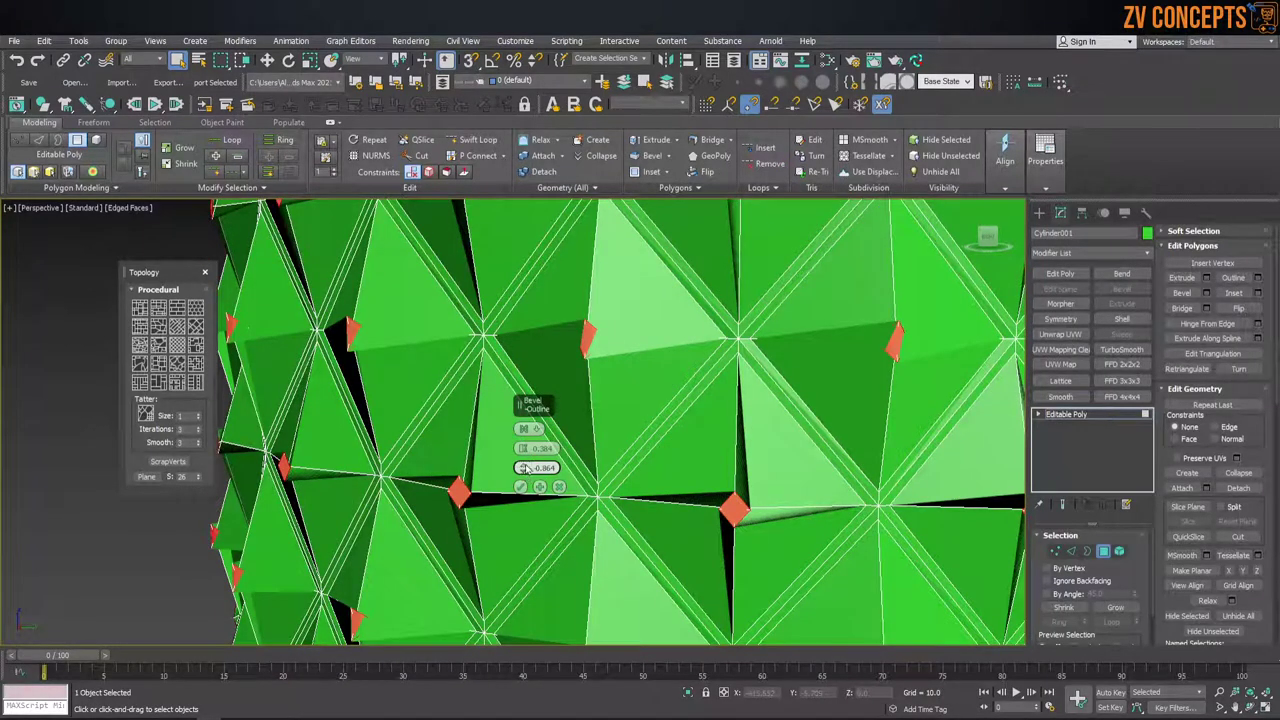
pyautogui.moveTo(522, 468); pyautogui.dragTo(522, 466)
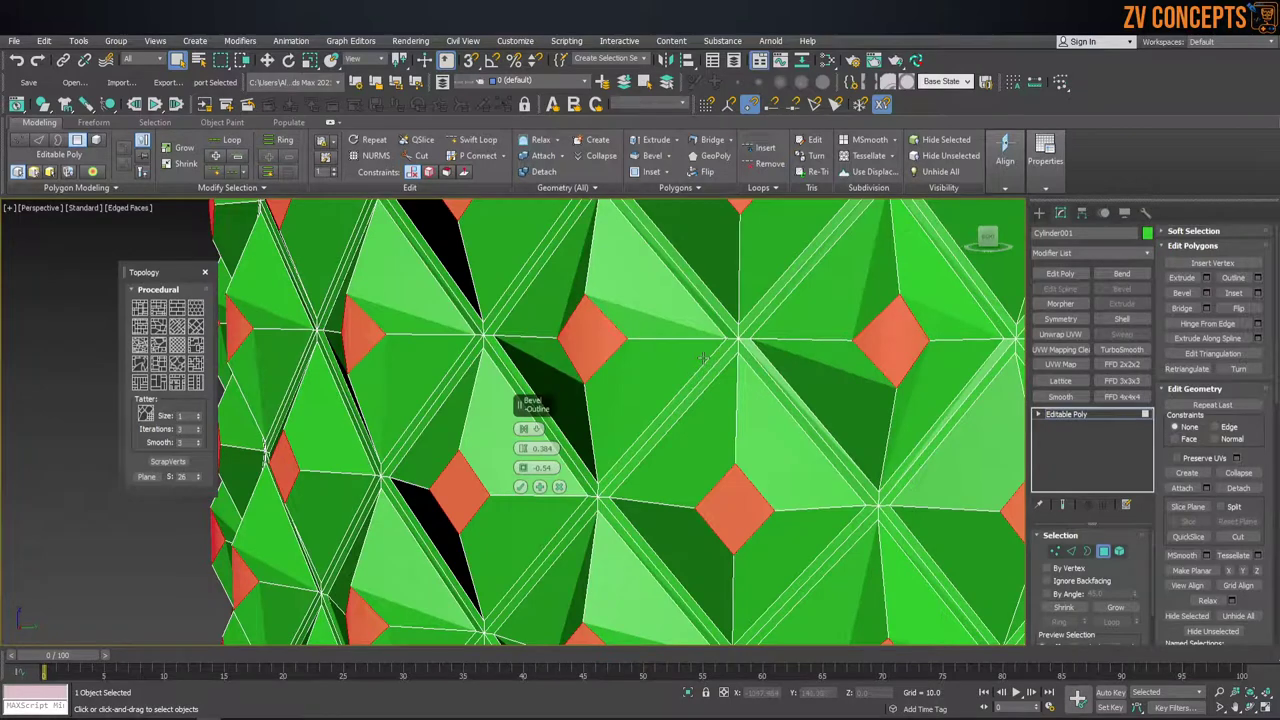
pyautogui.scroll(-5, 523, 467)
pyautogui.click(520, 487)
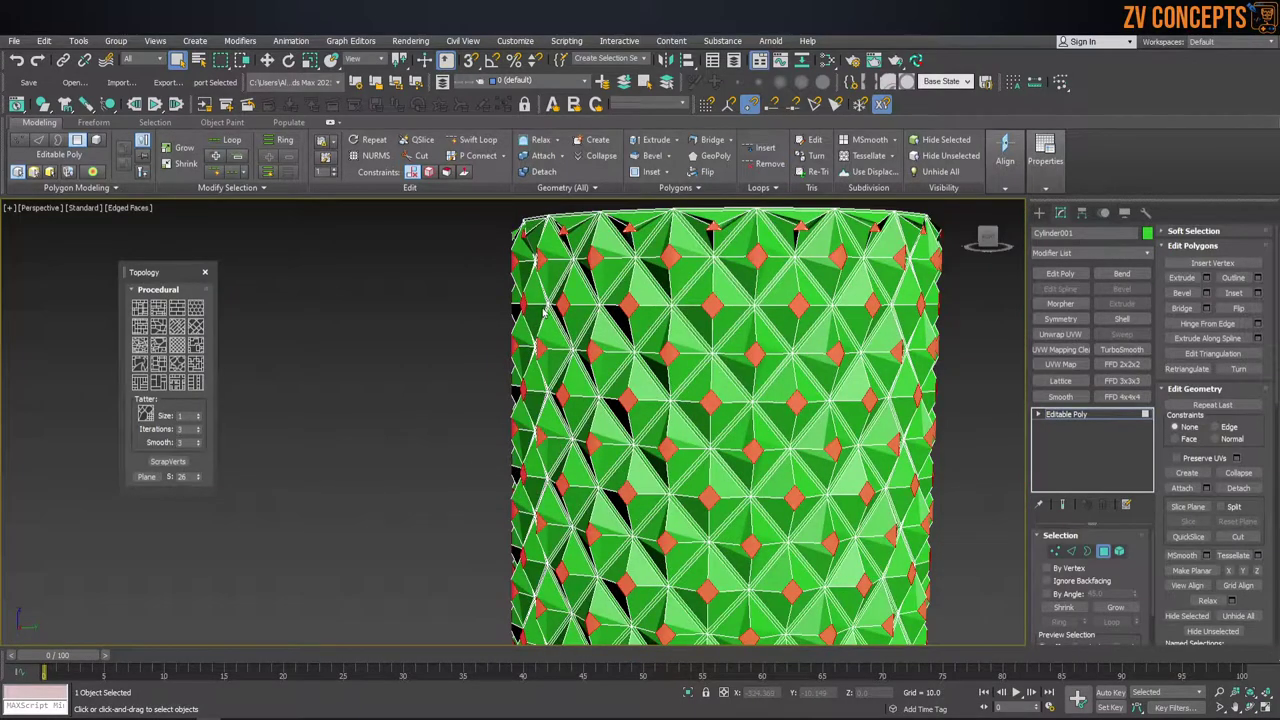
pyautogui.scroll(-3, 603, 400)
pyautogui.scroll(3, 603, 380)
pyautogui.press('f')
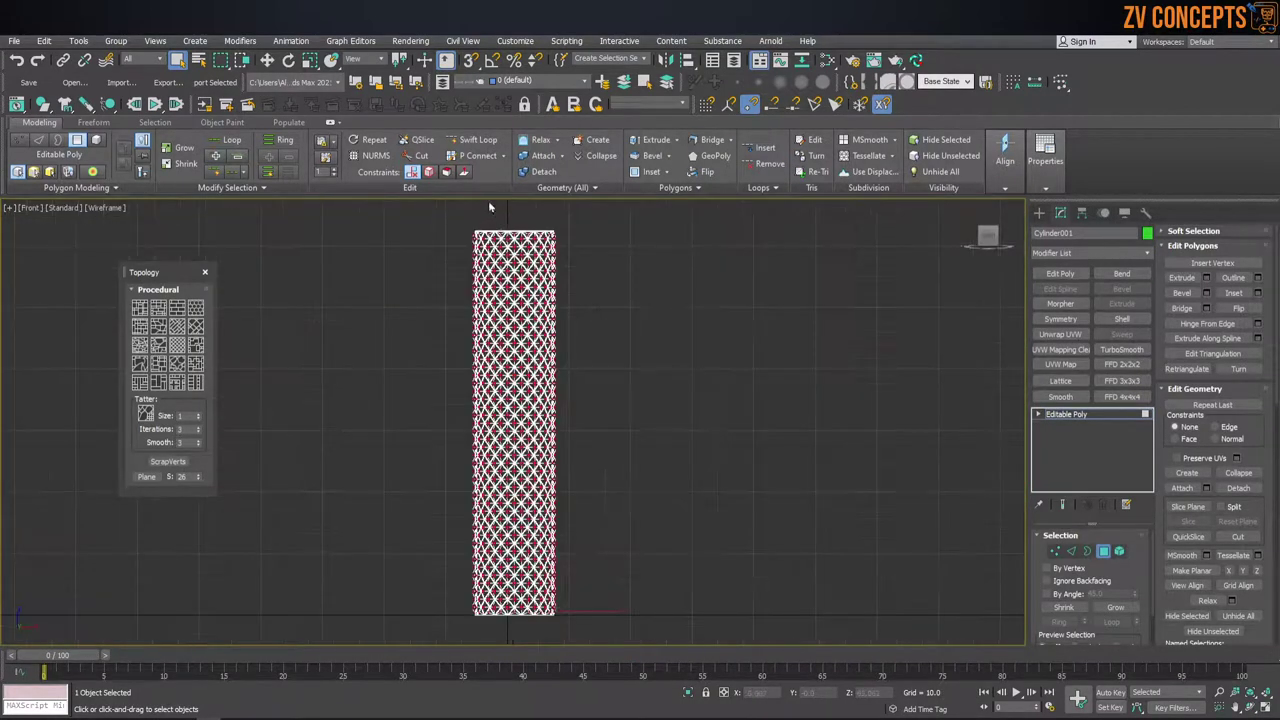
pyautogui.scroll(3, 510, 212)
pyautogui.scroll(2, 600, 225)
# Exit face editing and return to a shaded Perspective view with edges hidden.
pyautogui.moveTo(658, 212); pyautogui.dragTo(301, 263)
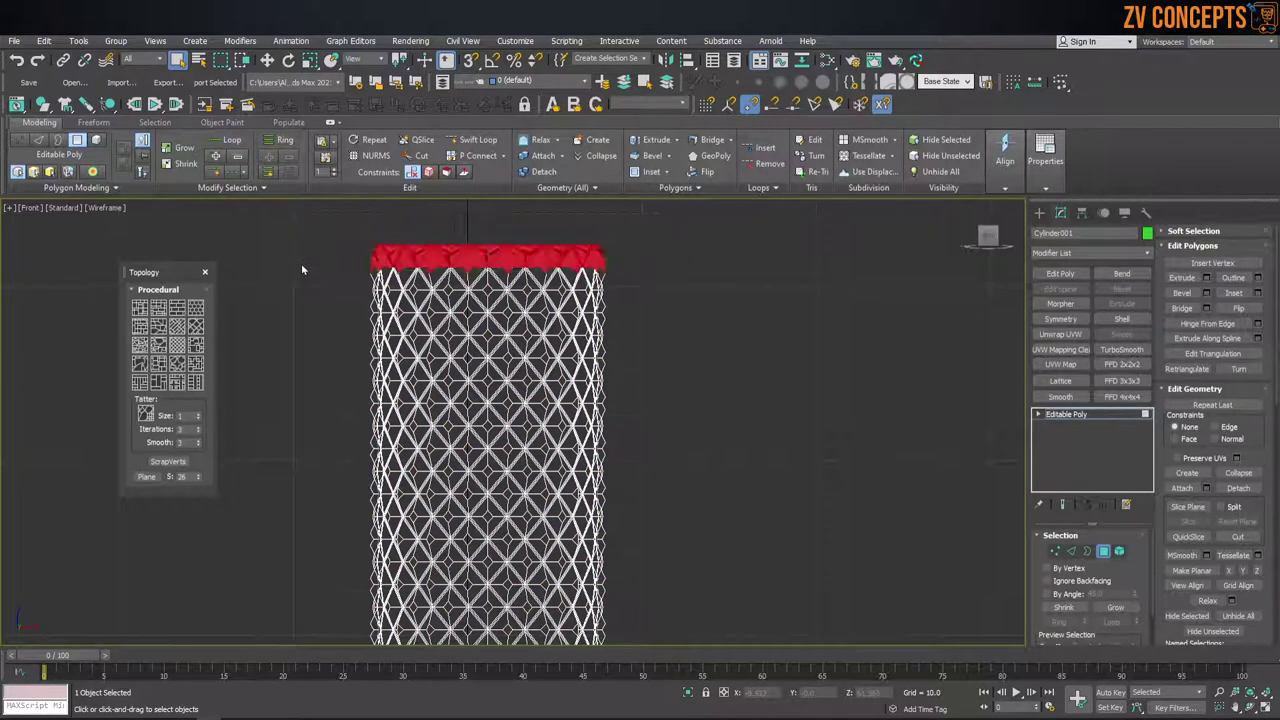
pyautogui.scroll(-3, 760, 255)
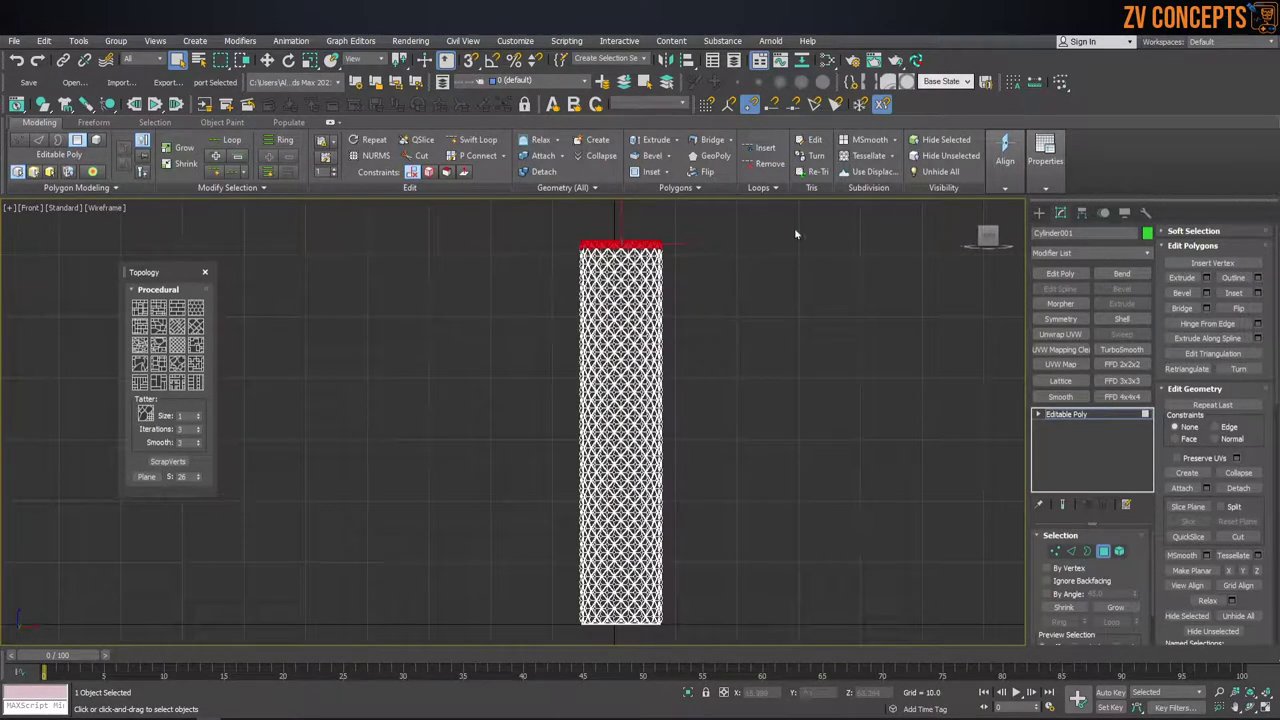
pyautogui.click(1039, 213)
pyautogui.press('p')
pyautogui.press('F3')
pyautogui.scroll(-3, 768, 314)
pyautogui.keyDown('alt'); pyautogui.moveTo(690, 316); pyautogui.dragTo(696, 329, button='middle'); pyautogui.keyUp('alt')
pyautogui.press('F4')
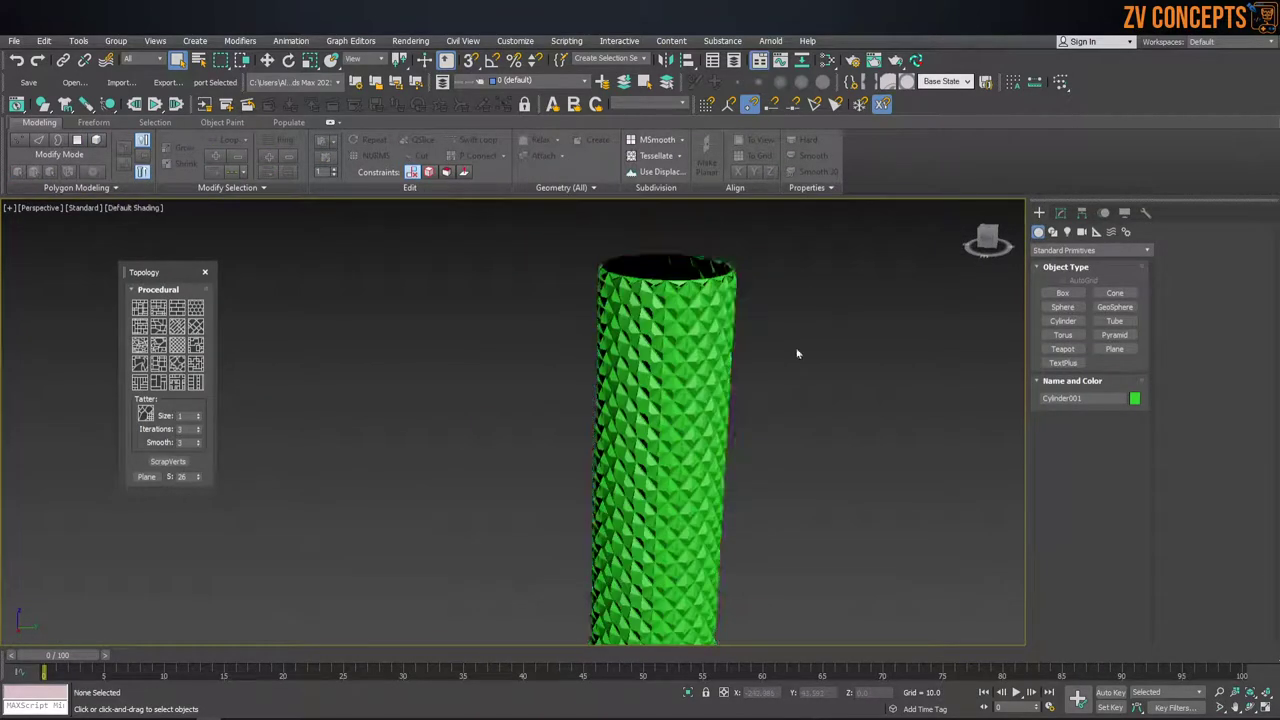
# Reselect the cylinder and frame it in the view.
pyautogui.click(795, 351)
pyautogui.scroll(3, 700, 350)
pyautogui.scroll(-2, 623, 343)
pyautogui.scroll(4, 606, 390)
pyautogui.scroll(-3, 606, 390)
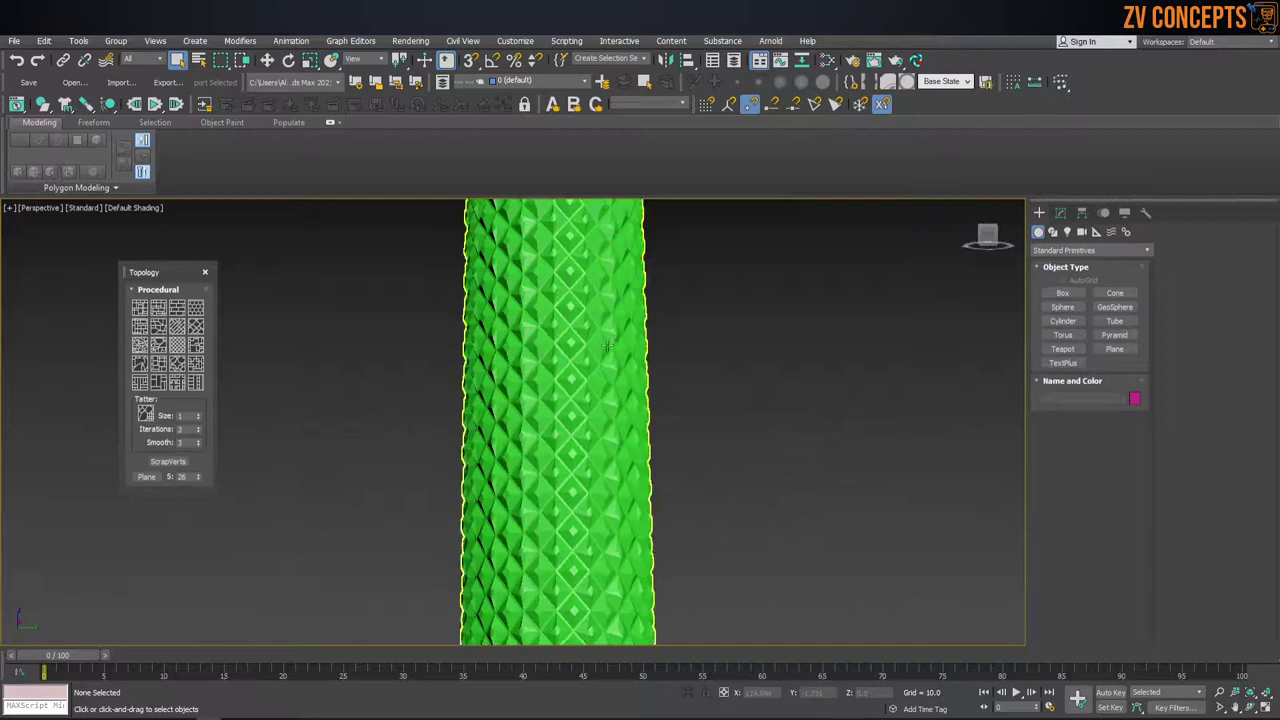
pyautogui.scroll(-3, 608, 346)
pyautogui.keyDown('alt'); pyautogui.moveTo(608, 346); pyautogui.dragTo(734, 403, button='middle'); pyautogui.keyUp('alt')
pyautogui.click(604, 415)
pyautogui.press('z')
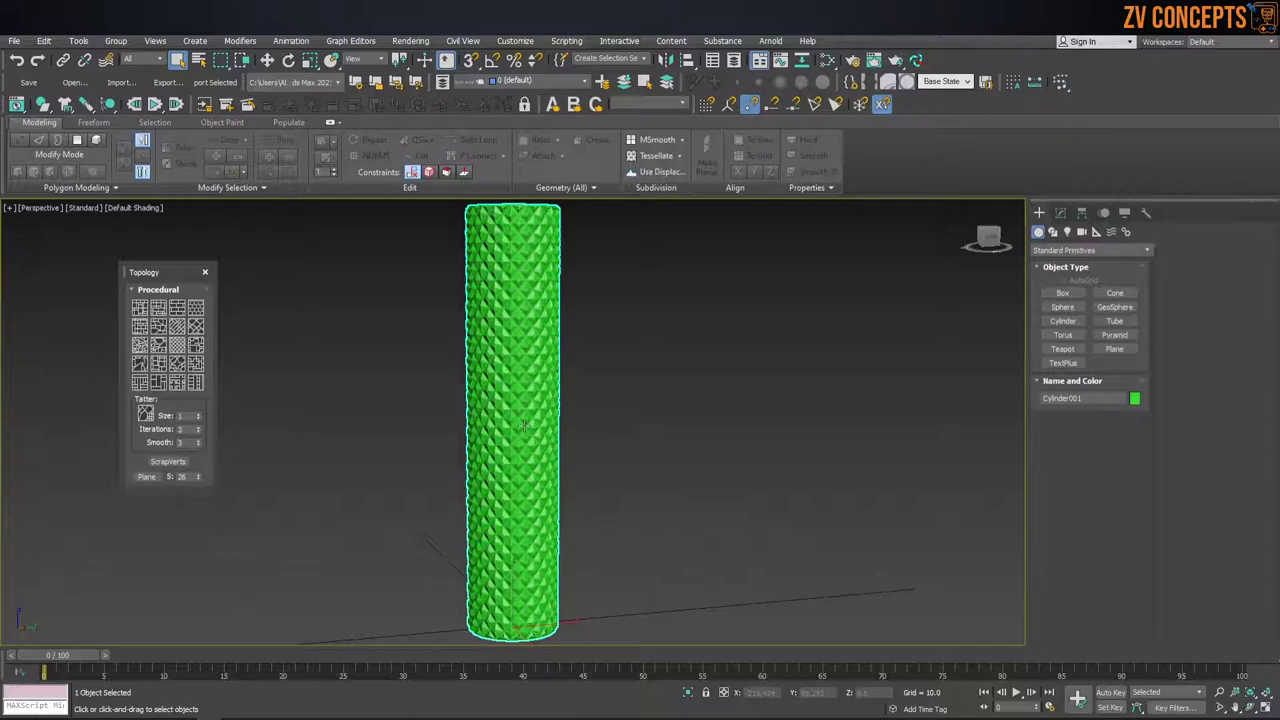
pyautogui.moveTo(571, 455); pyautogui.dragTo(616, 465, button='middle')
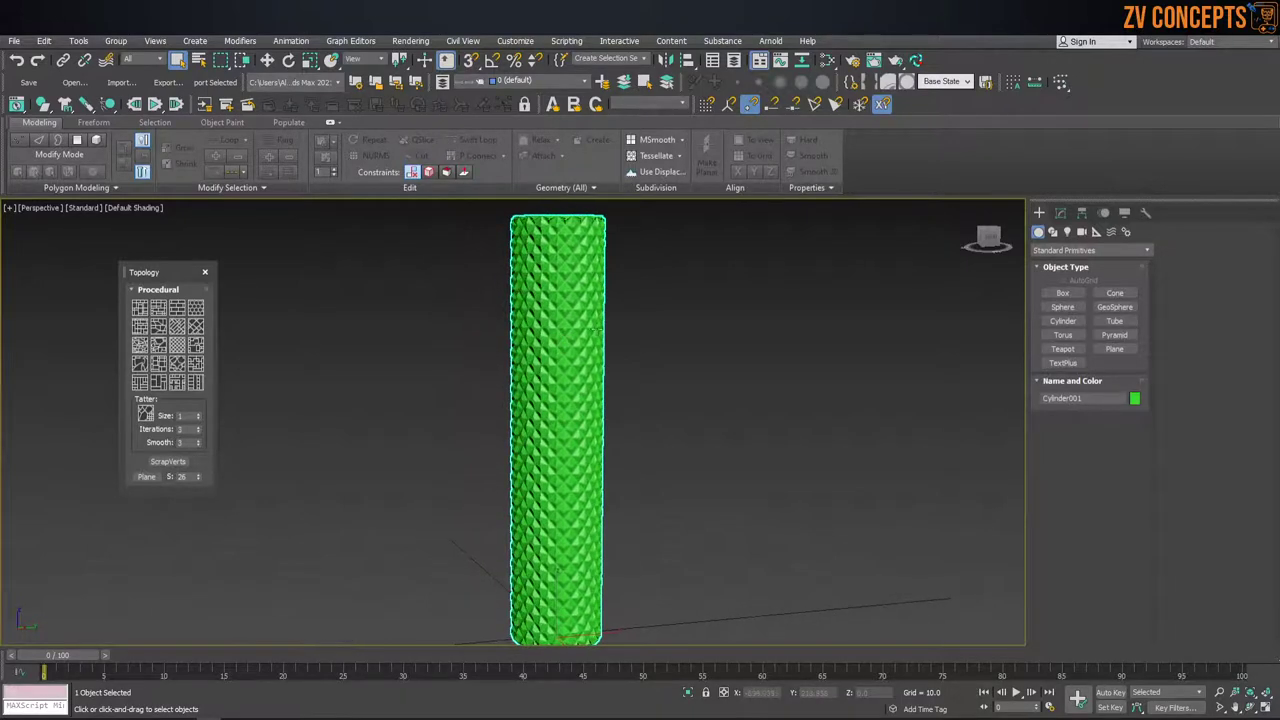
# Delete Cylinder001 from the scene.
pyautogui.click(1062, 212)
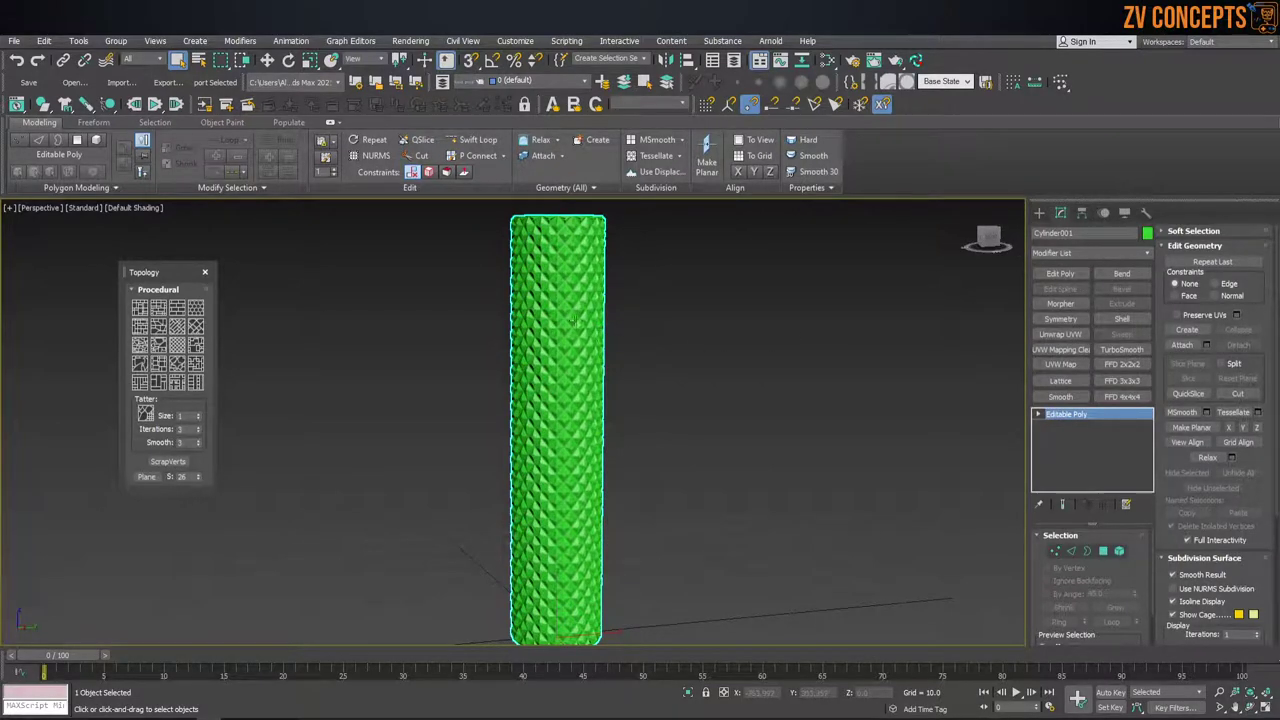
pyautogui.click(1039, 212)
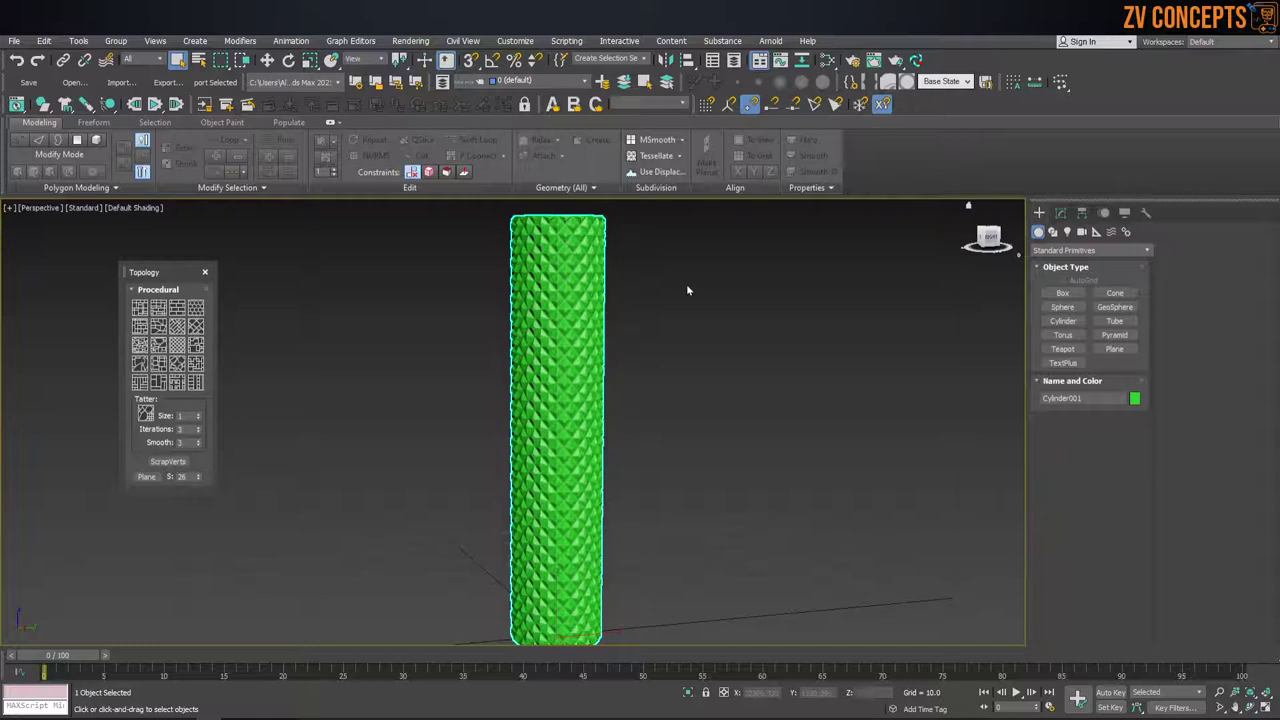
pyautogui.press('Delete')
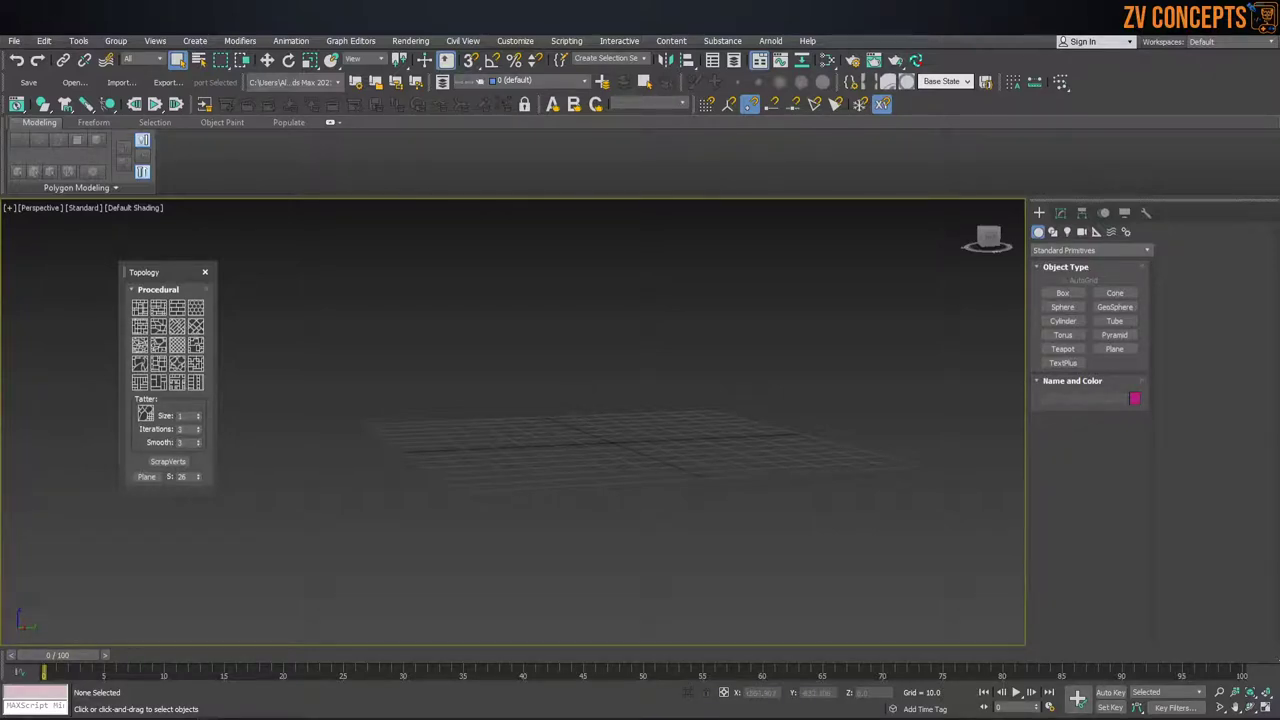
# Create a square Plane primitive on the grid.
pyautogui.keyDown('alt'); pyautogui.moveTo(449, 437); pyautogui.dragTo(556, 412, button='middle'); pyautogui.keyUp('alt')
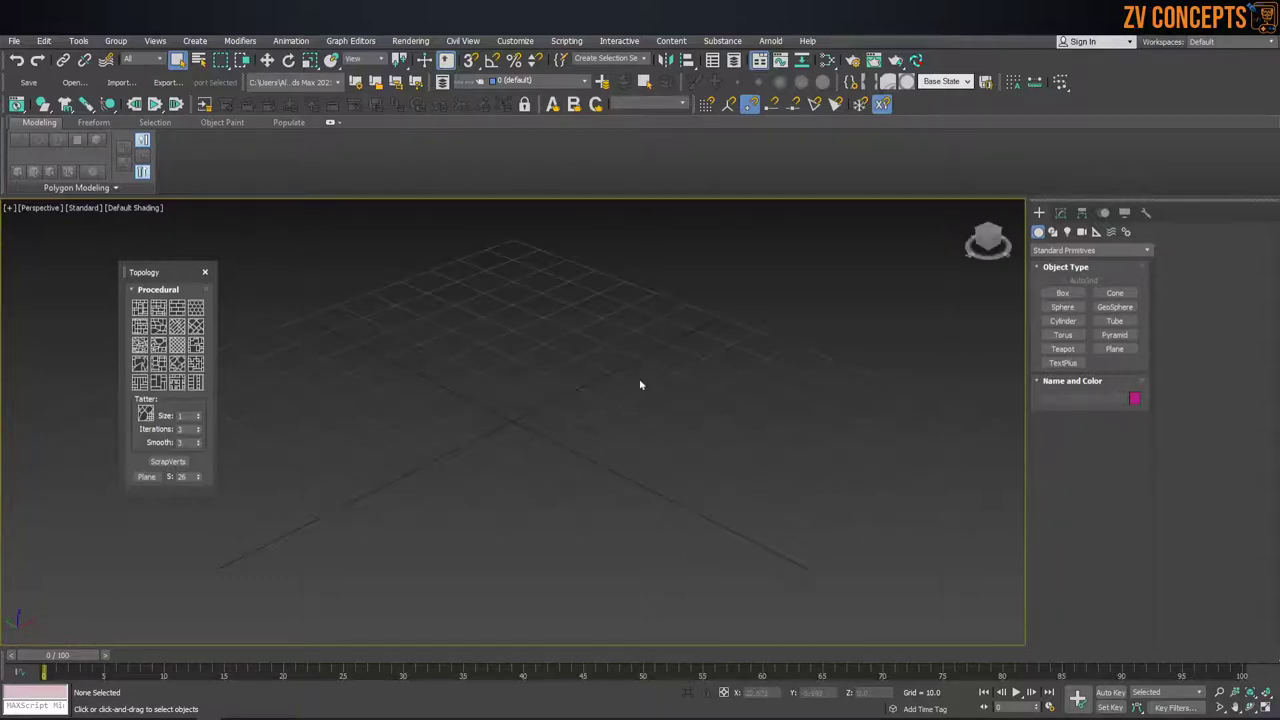
pyautogui.moveTo(641, 385); pyautogui.dragTo(640, 368, button='middle')
pyautogui.click(1112, 350)
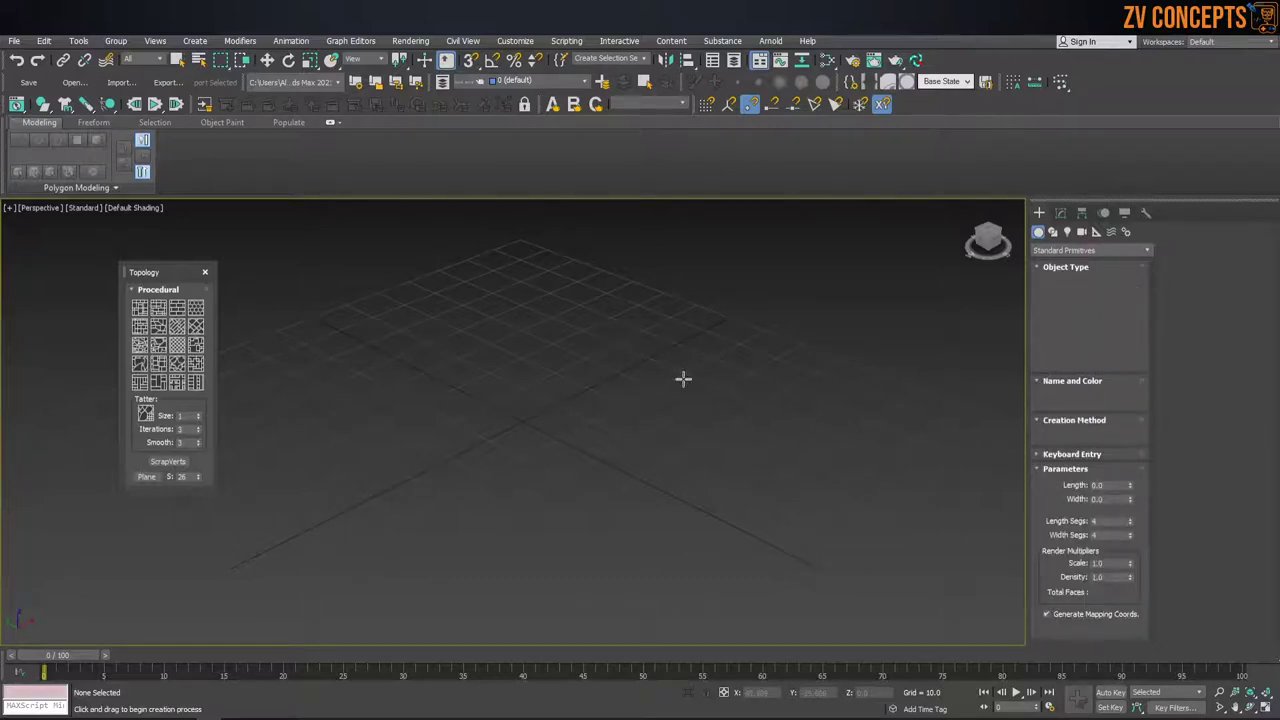
pyautogui.moveTo(551, 394); pyautogui.dragTo(588, 488)
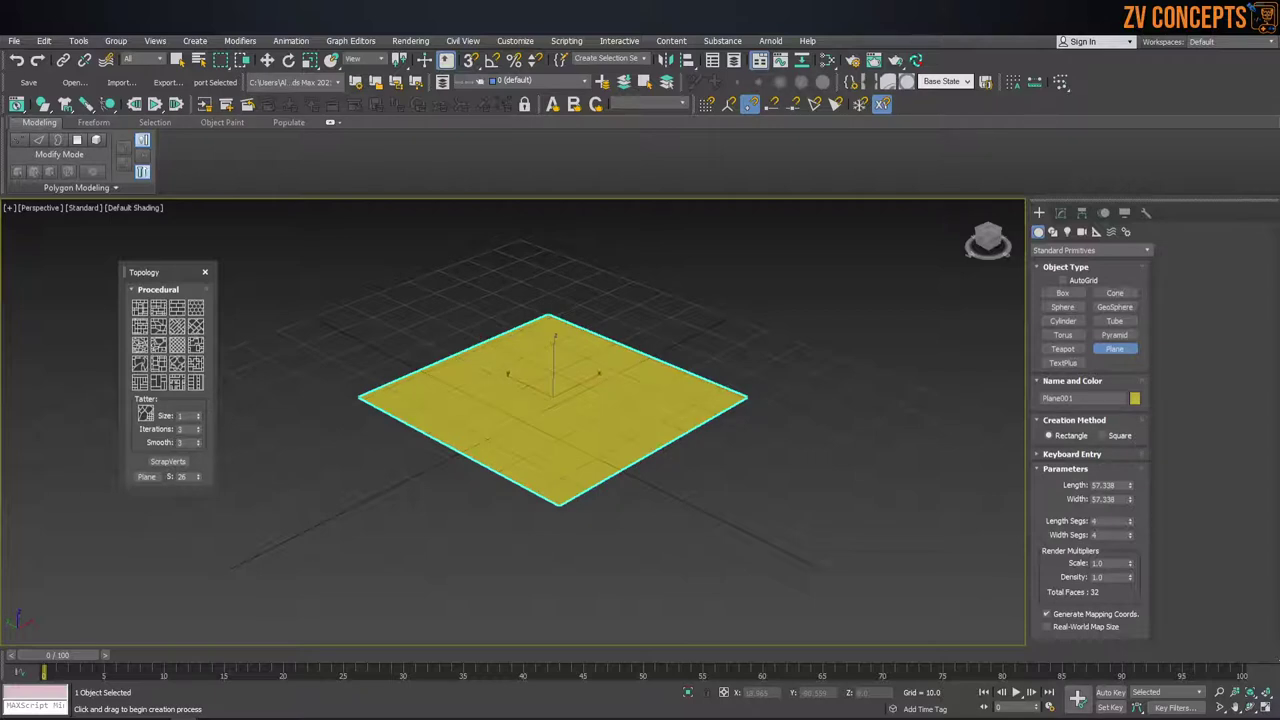
# Rotate the plane 90° so it stands upright.
pyautogui.moveTo(580, 368); pyautogui.dragTo(547, 388, button='middle')
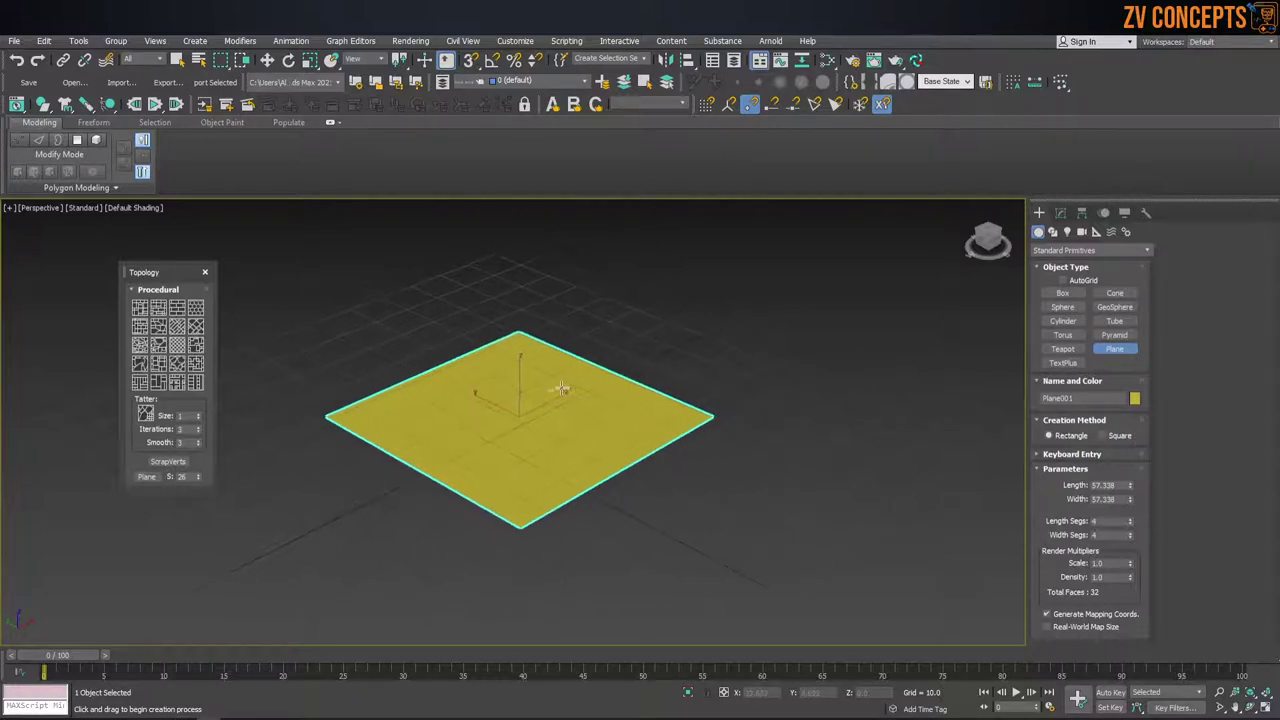
pyautogui.press('e')
pyautogui.moveTo(536, 381); pyautogui.dragTo(568, 432)
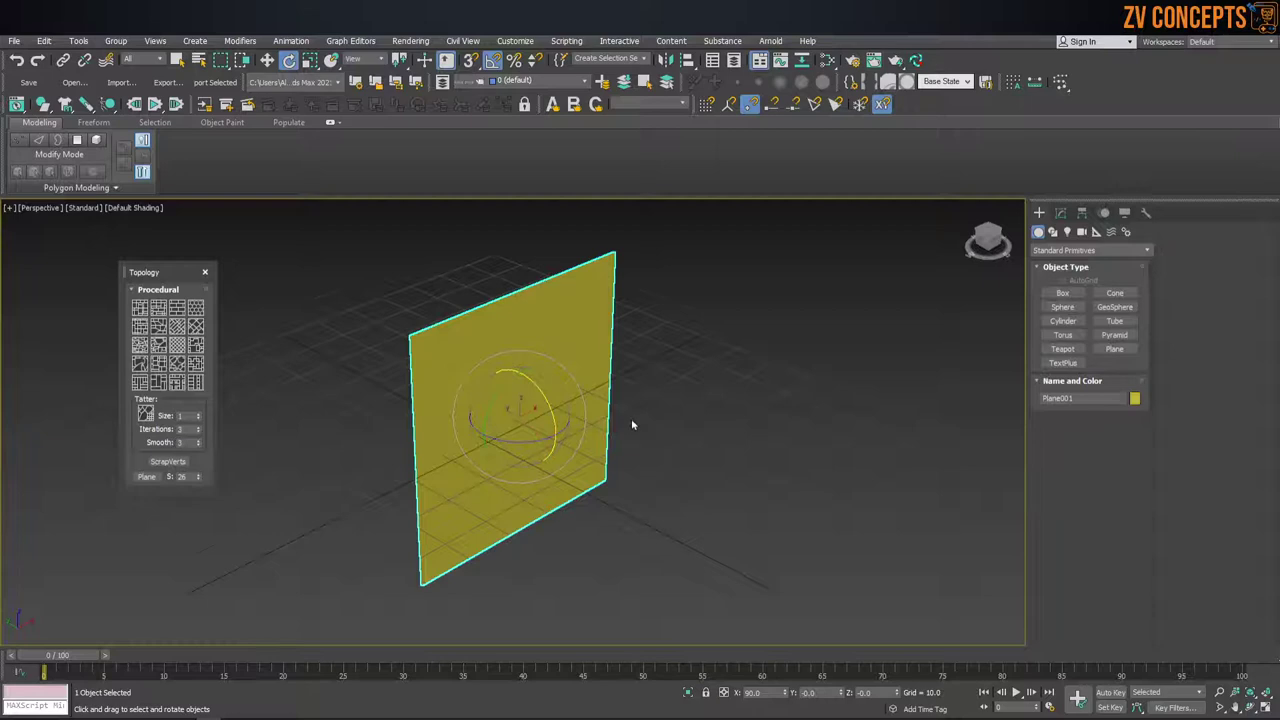
# Apply the baseball bat reference image to the plane.
pyautogui.moveTo(637, 434); pyautogui.dragTo(628, 378, button='middle')
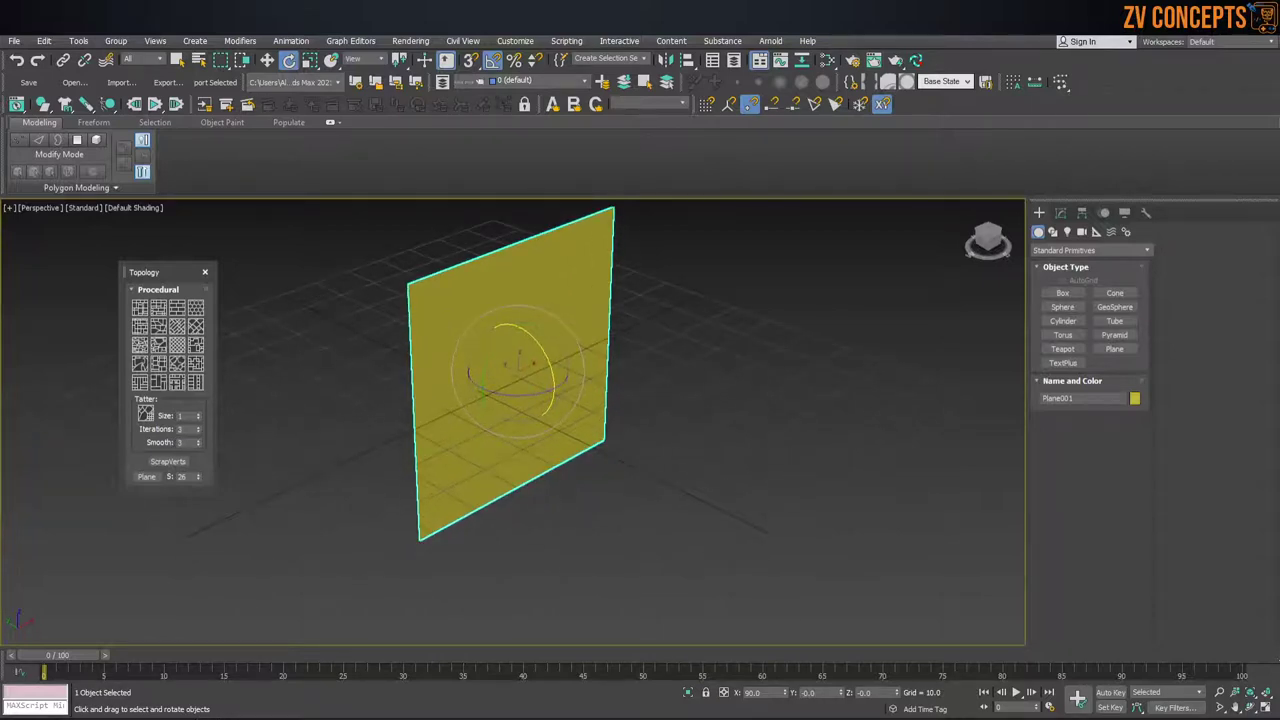
pyautogui.moveTo(423, 294); pyautogui.dragTo(506, 297)
pyautogui.moveTo(789, 340)
pyautogui.keyDown('alt'); pyautogui.mouseDown(button='middle')
pyautogui.moveTo(475, 335)
pyautogui.moveTo(531, 291)
pyautogui.mouseUp(button='middle'); pyautogui.keyUp('alt')
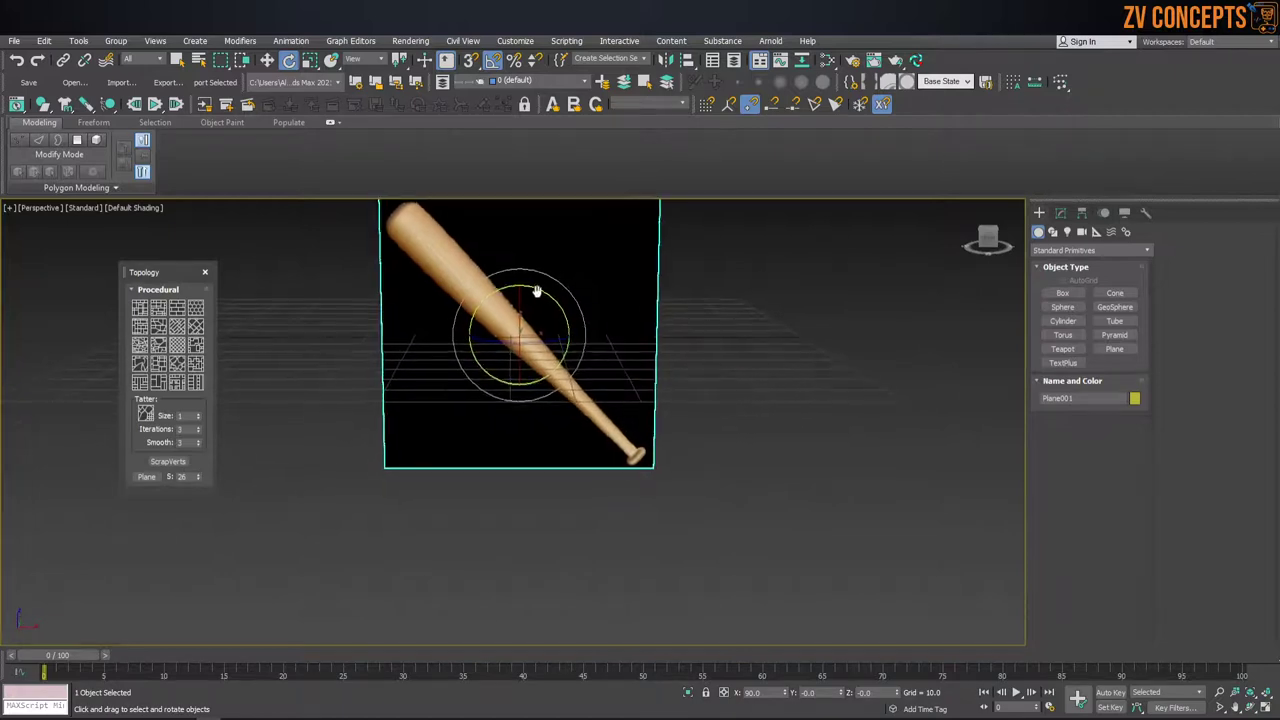
# Set the plane's Length and Width to 100.
pyautogui.click(1080, 213)
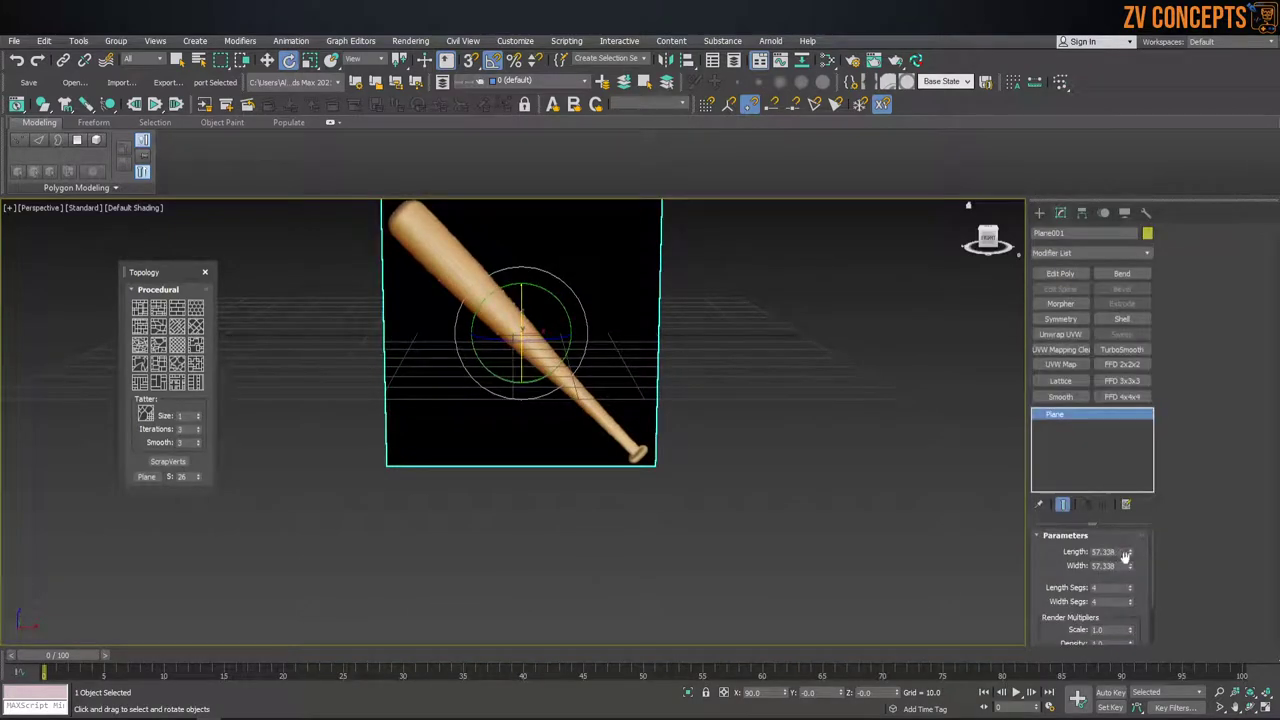
pyautogui.doubleClick(1121, 551)
pyautogui.write('1')
pyautogui.press('Tab')
pyautogui.write('1')
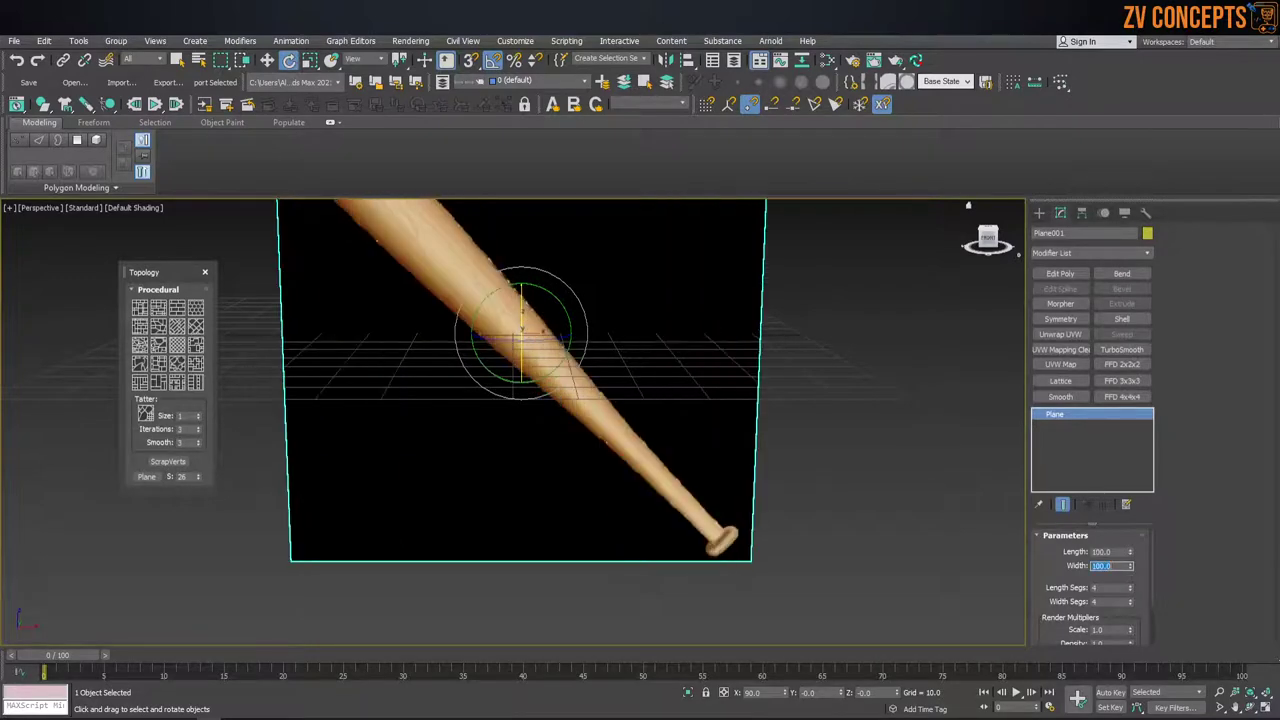
pyautogui.write('00')
pyautogui.press('Return')
# In Front view, tilt the plane 45° so the bat stands vertical.
pyautogui.scroll(-2, 744, 431)
pyautogui.moveTo(595, 313); pyautogui.dragTo(613, 335)
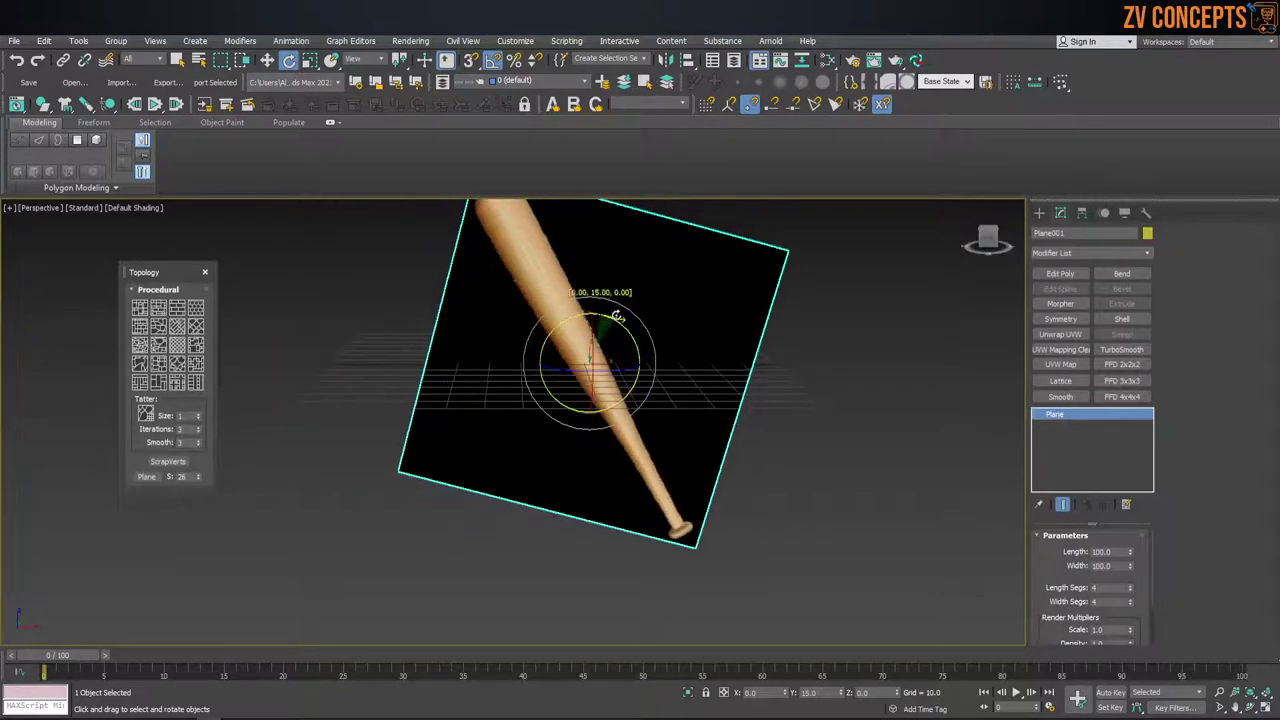
pyautogui.press('f')
pyautogui.scroll(-5, 613, 335)
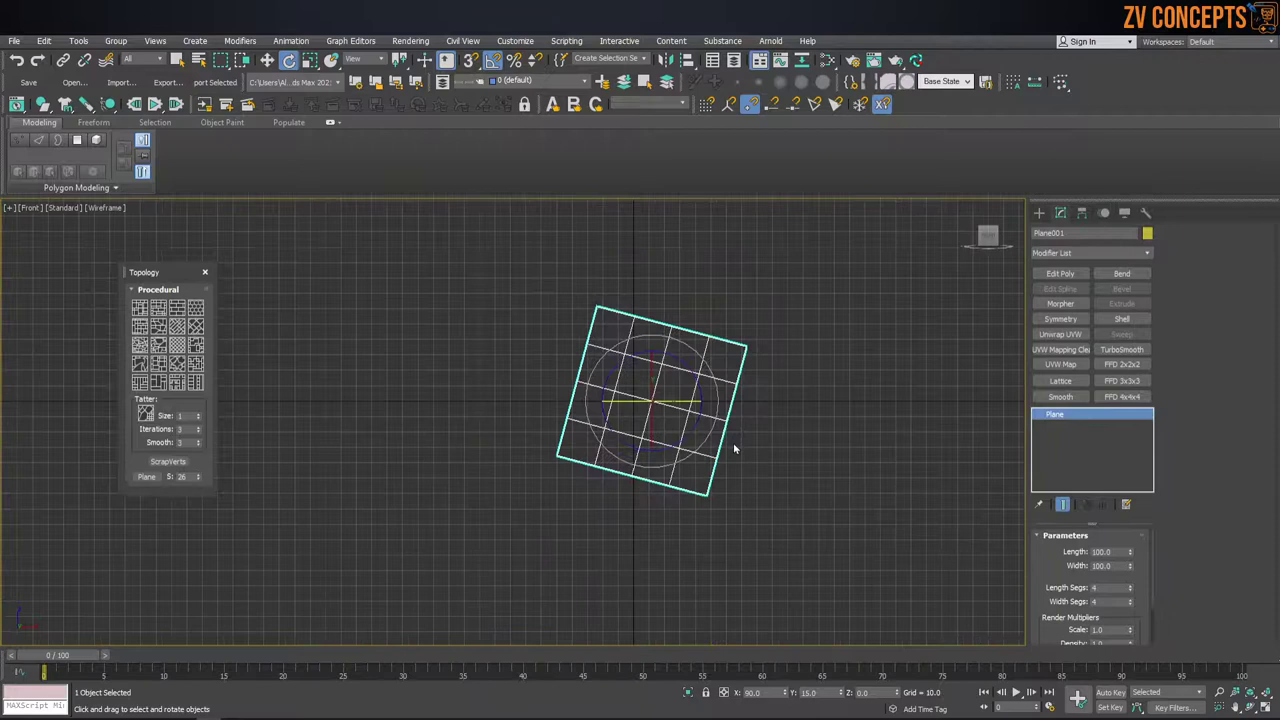
pyautogui.press('F3')
pyautogui.scroll(4, 700, 440)
pyautogui.moveTo(646, 344); pyautogui.dragTo(655, 356)
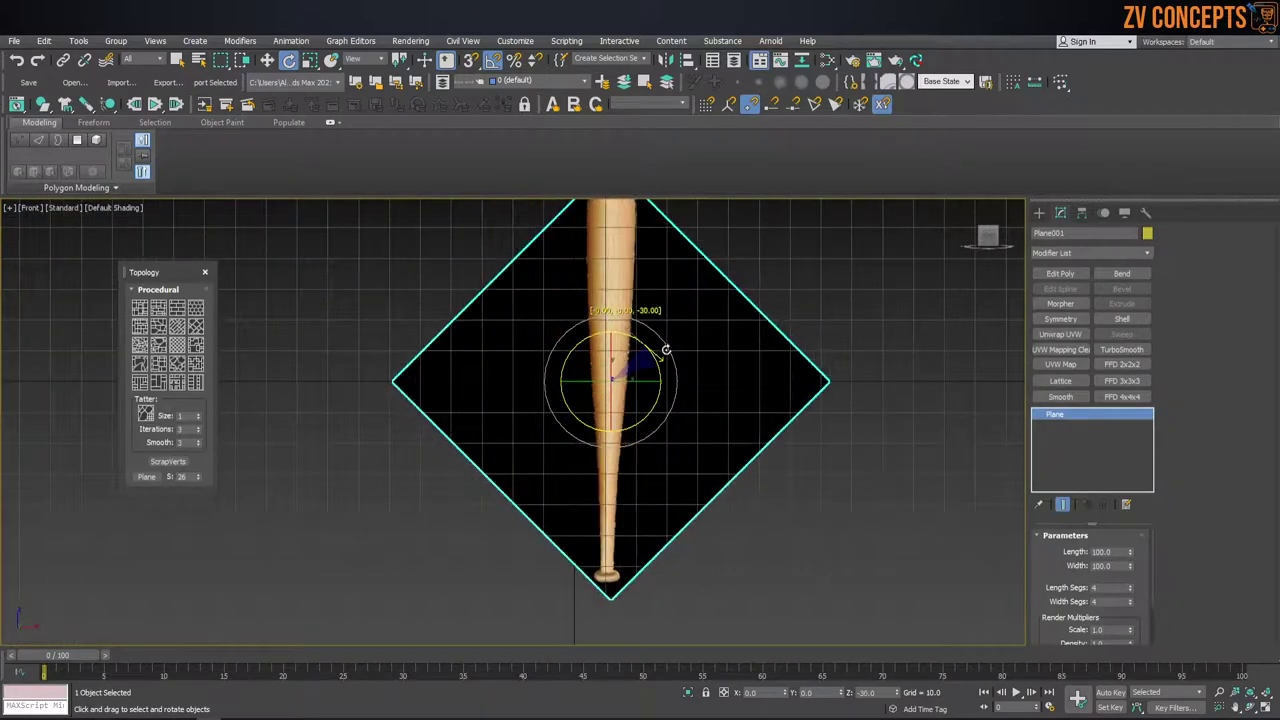
pyautogui.scroll(-3, 622, 420)
pyautogui.scroll(3, 593, 360)
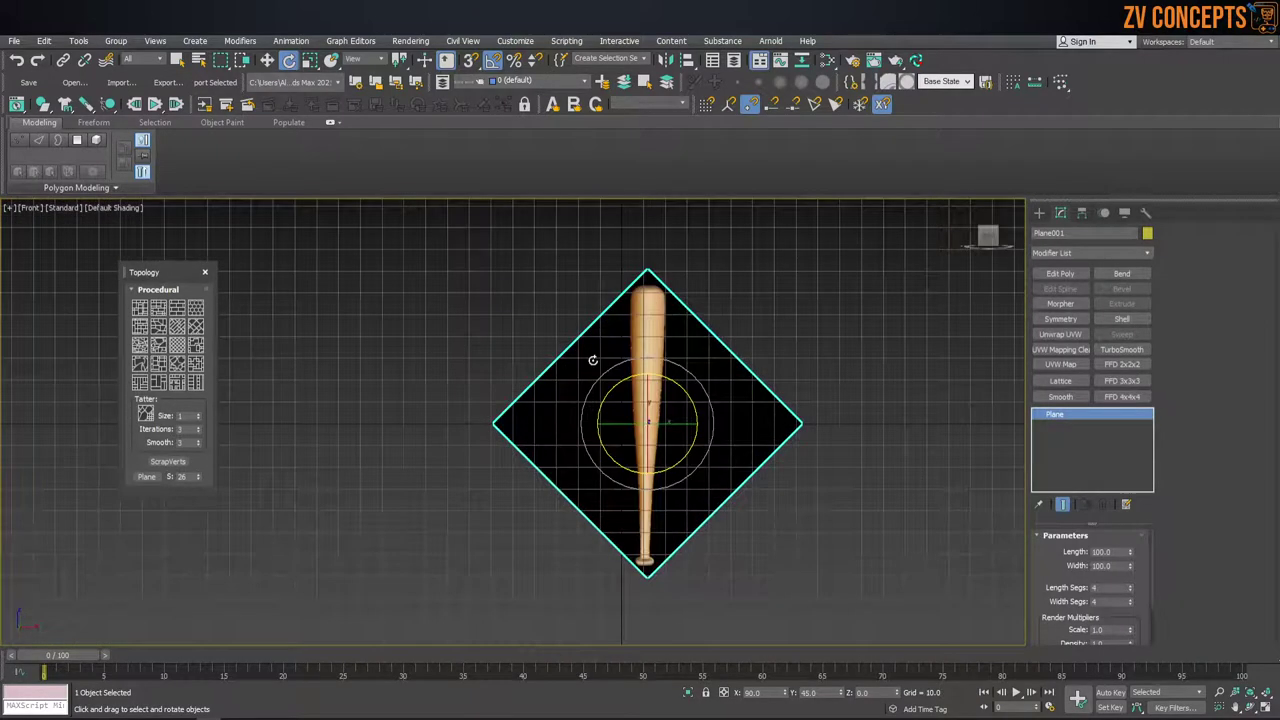
# In Perspective view, move the reference plane up and to the left.
pyautogui.press('p')
pyautogui.keyDown('alt'); pyautogui.moveTo(604, 403); pyautogui.dragTo(560, 352, button='middle'); pyautogui.keyUp('alt')
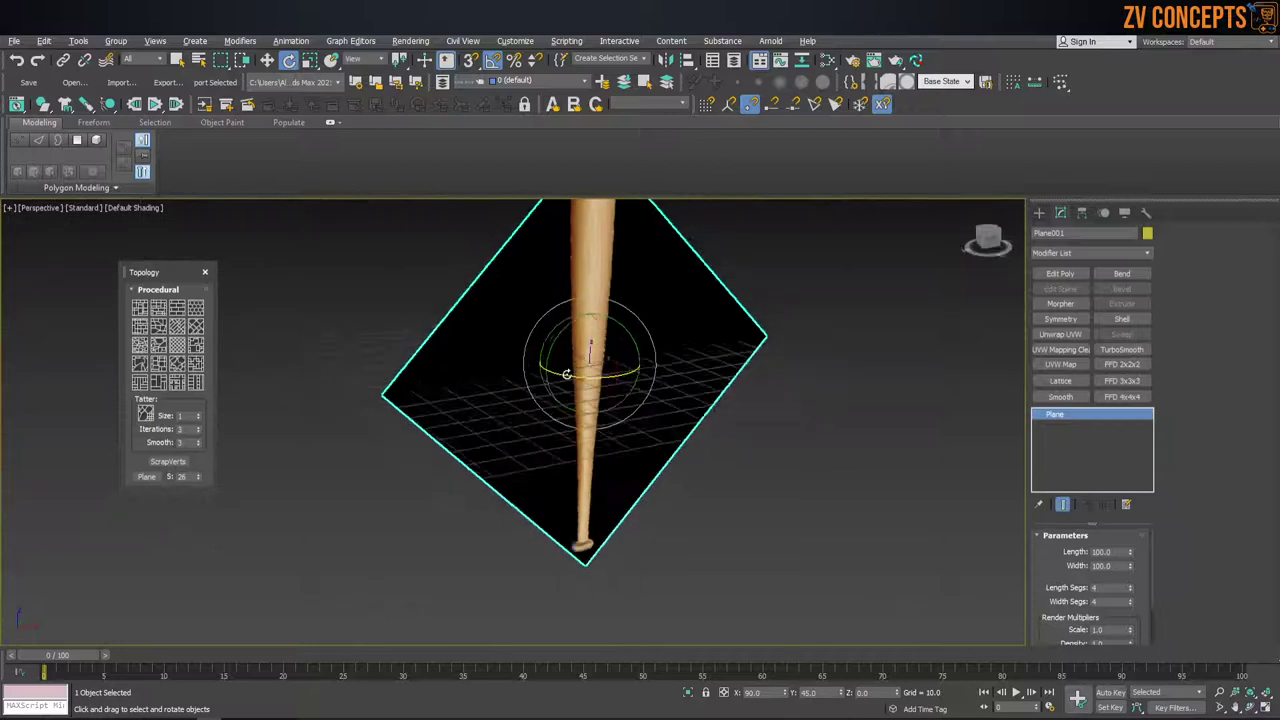
pyautogui.press('w')
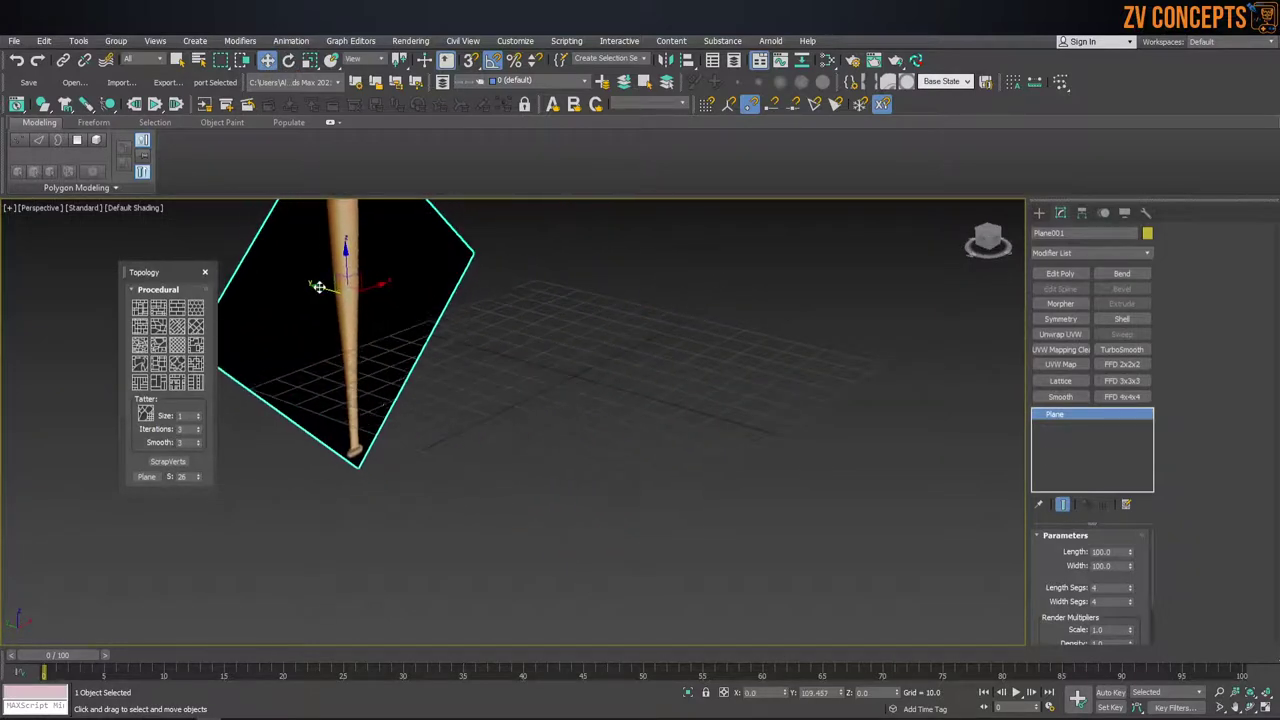
pyautogui.moveTo(559, 352); pyautogui.dragTo(345, 265)
pyautogui.click(671, 337)
pyautogui.click(425, 293)
pyautogui.keyDown('alt'); pyautogui.moveTo(425, 293); pyautogui.dragTo(540, 340, button='middle'); pyautogui.keyUp('alt')
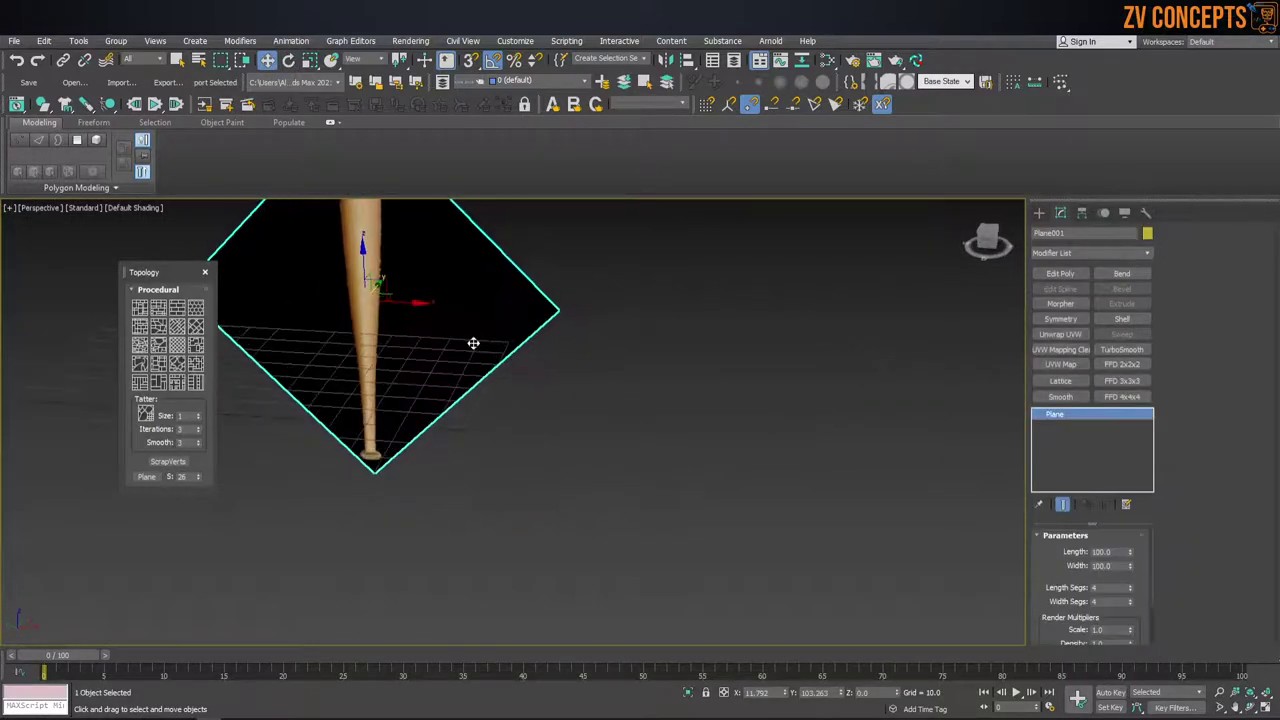
pyautogui.click(611, 337)
pyautogui.click(396, 305)
# Raise the reference plane above the grid to Z 56.741.
pyautogui.scroll(-5, 396, 305)
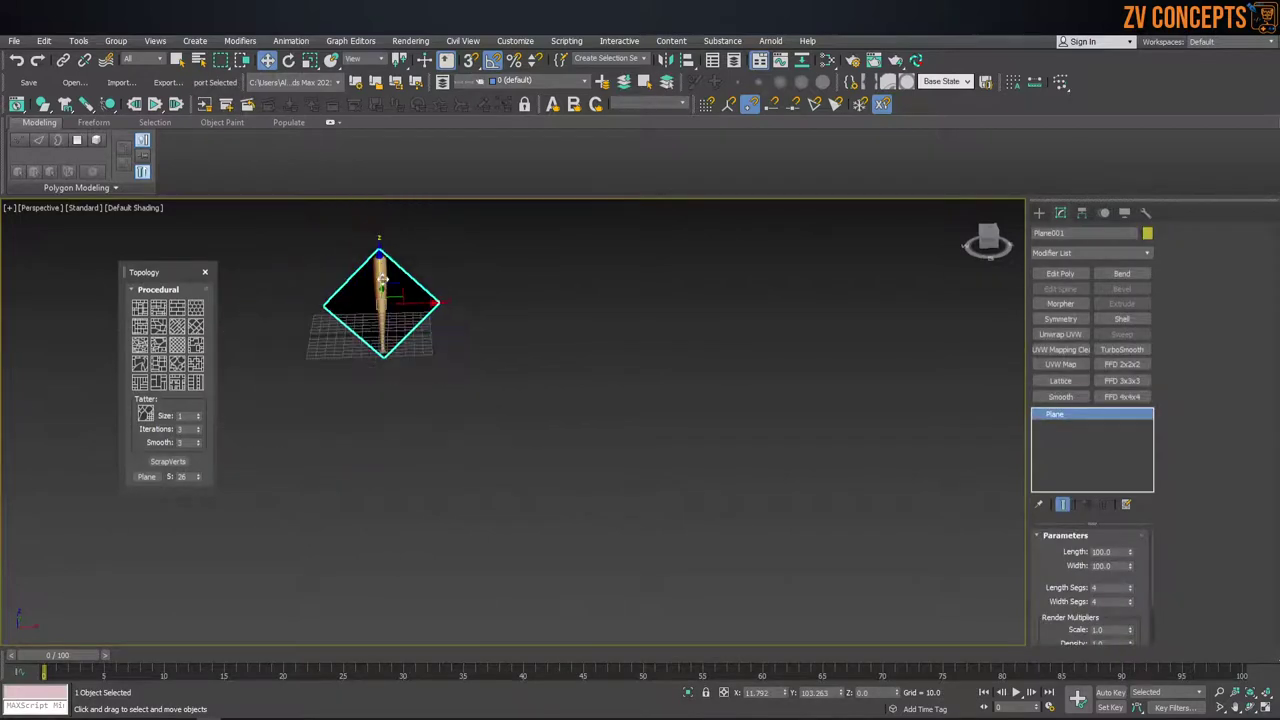
pyautogui.moveTo(382, 290); pyautogui.dragTo(379, 233)
pyautogui.click(498, 331)
pyautogui.scroll(3, 498, 331)
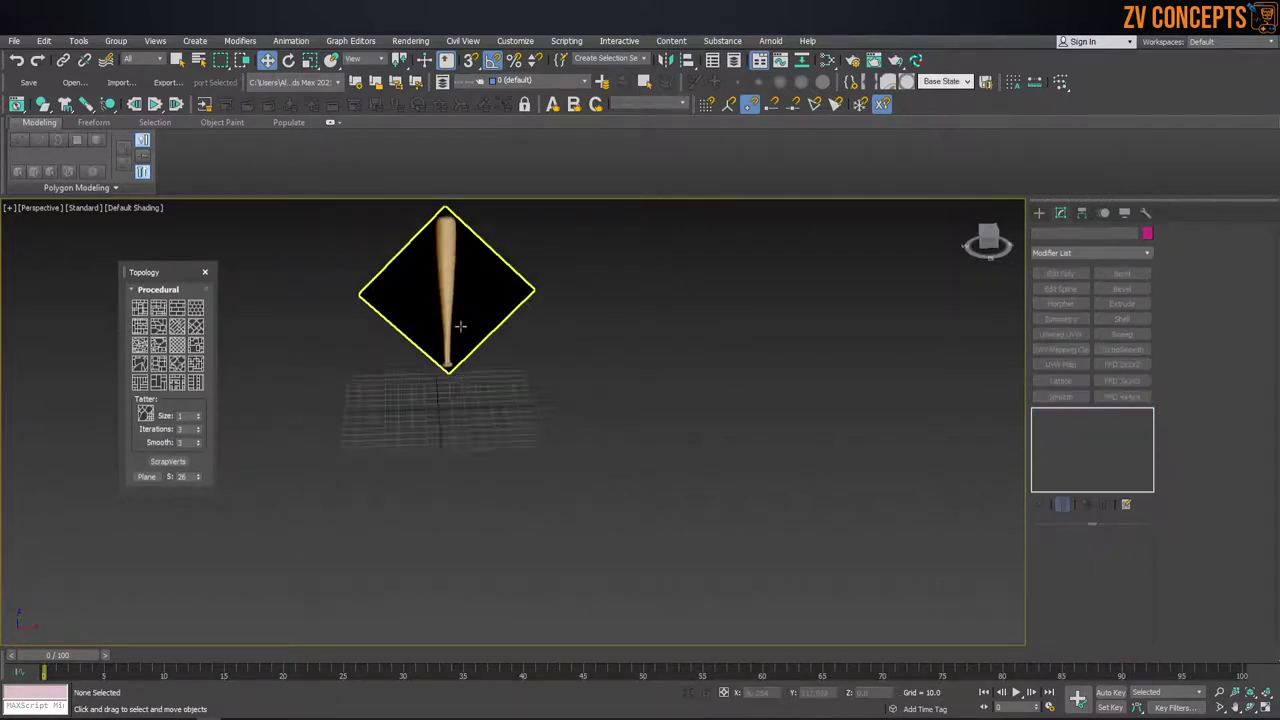
pyautogui.click(457, 329)
pyautogui.press('z')
pyautogui.scroll(-3, 542, 455)
pyautogui.scroll(-3, 542, 455)
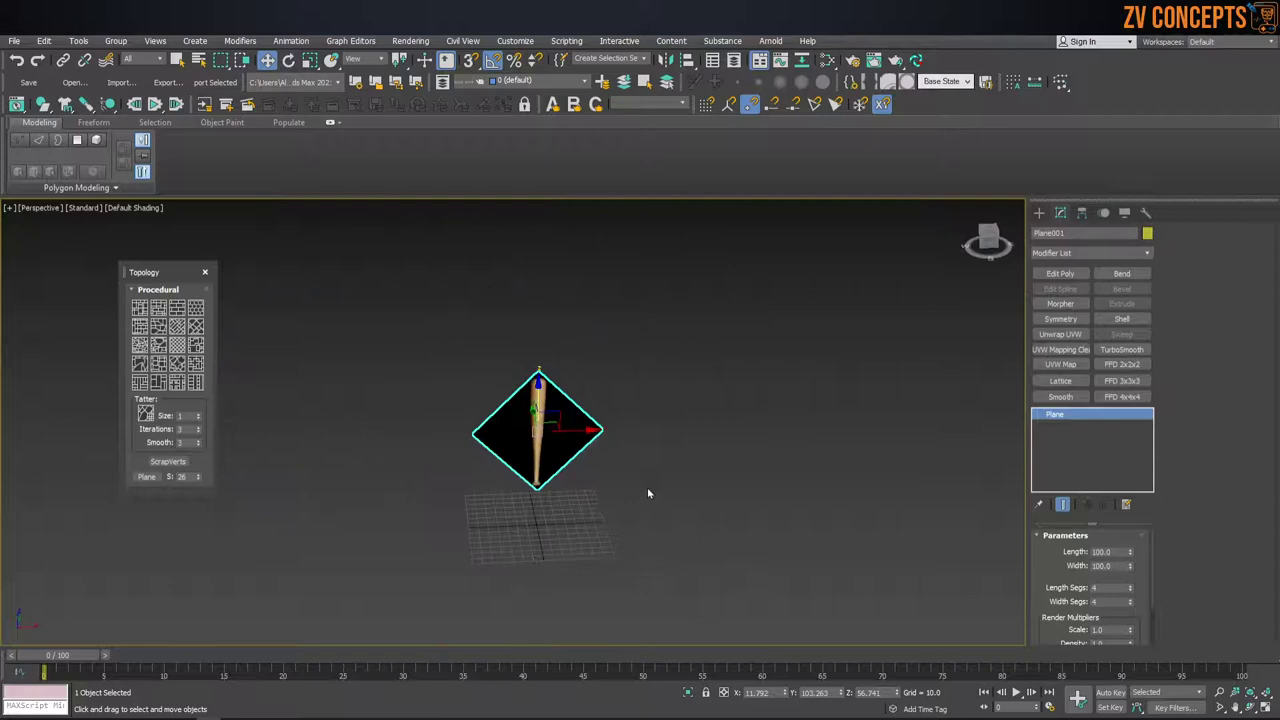
pyautogui.click(651, 491)
pyautogui.moveTo(466, 355); pyautogui.dragTo(465, 355)
# Create a small cylinder on the grid with 1 height segment.
pyautogui.scroll(3, 600, 420)
pyautogui.keyDown('alt'); pyautogui.moveTo(474, 467); pyautogui.dragTo(672, 482, button='middle'); pyautogui.keyUp('alt')
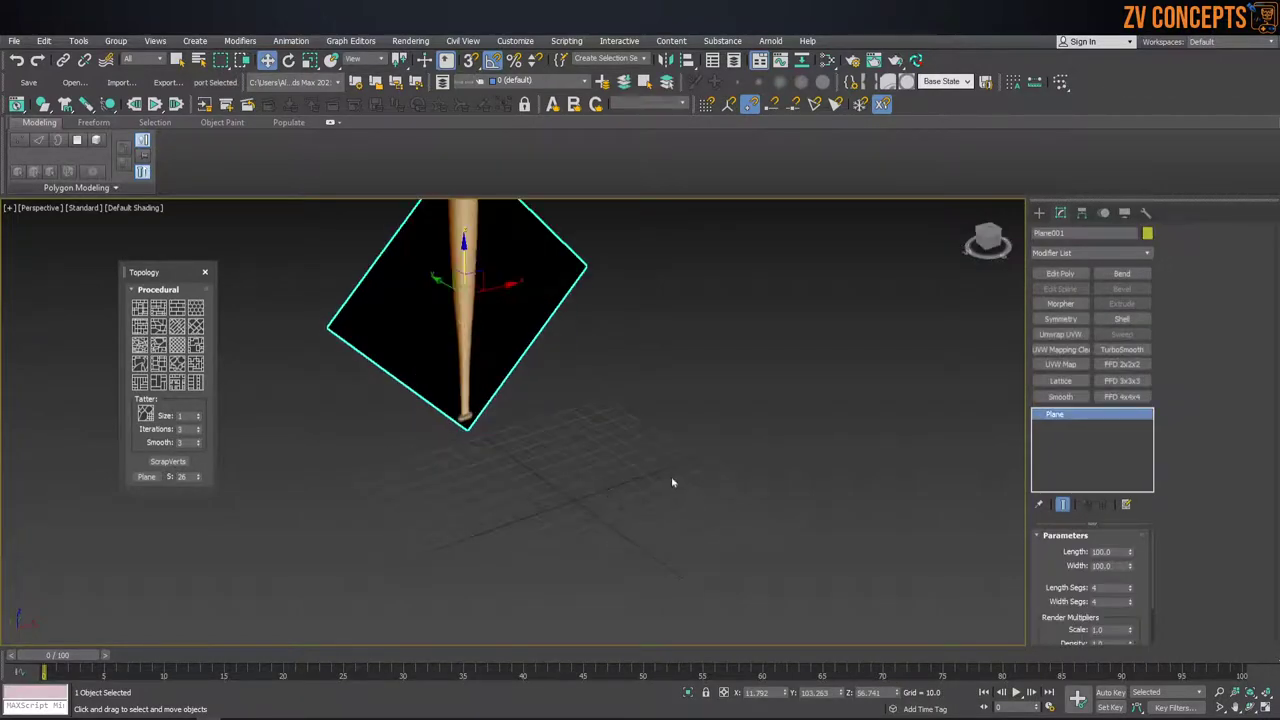
pyautogui.click(1039, 212)
pyautogui.click(1063, 320)
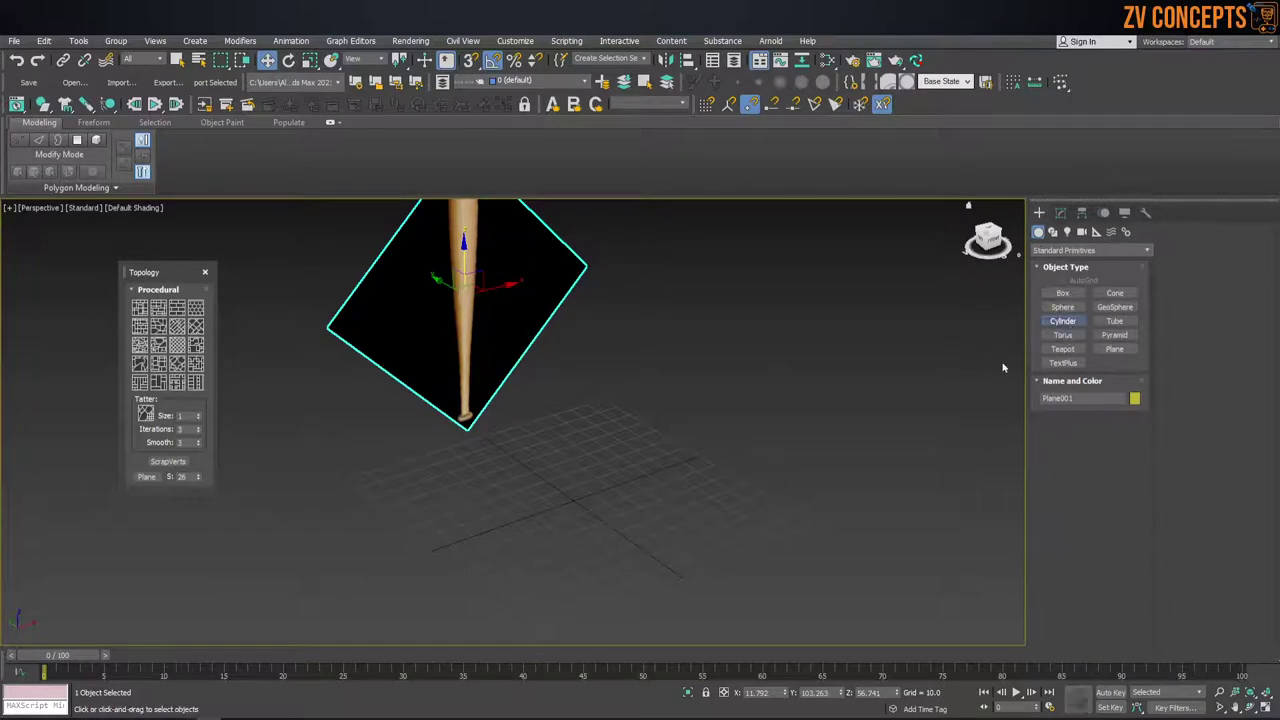
pyautogui.moveTo(579, 496); pyautogui.dragTo(593, 500)
pyautogui.click(580, 486)
pyautogui.scroll(5, 579, 488)
pyautogui.scroll(1, 582, 465)
pyautogui.press('F4')
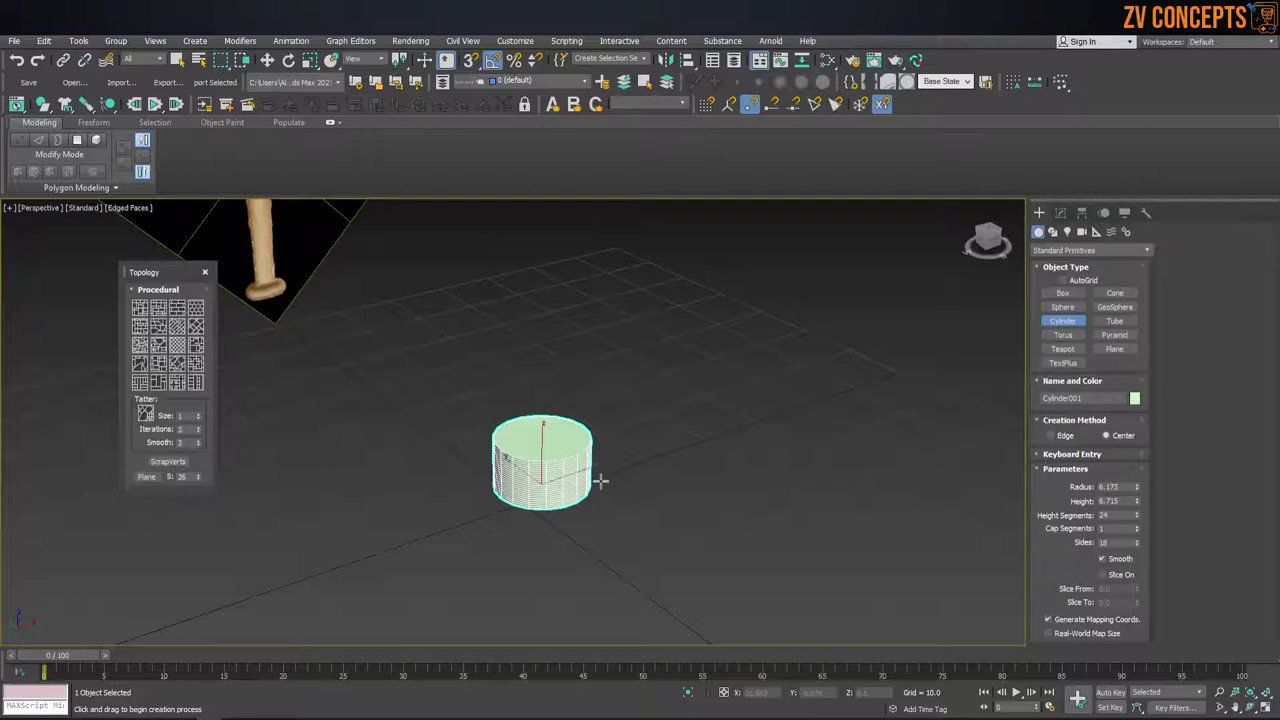
pyautogui.rightClick(1136, 517)
pyautogui.doubleClick(1116, 543)
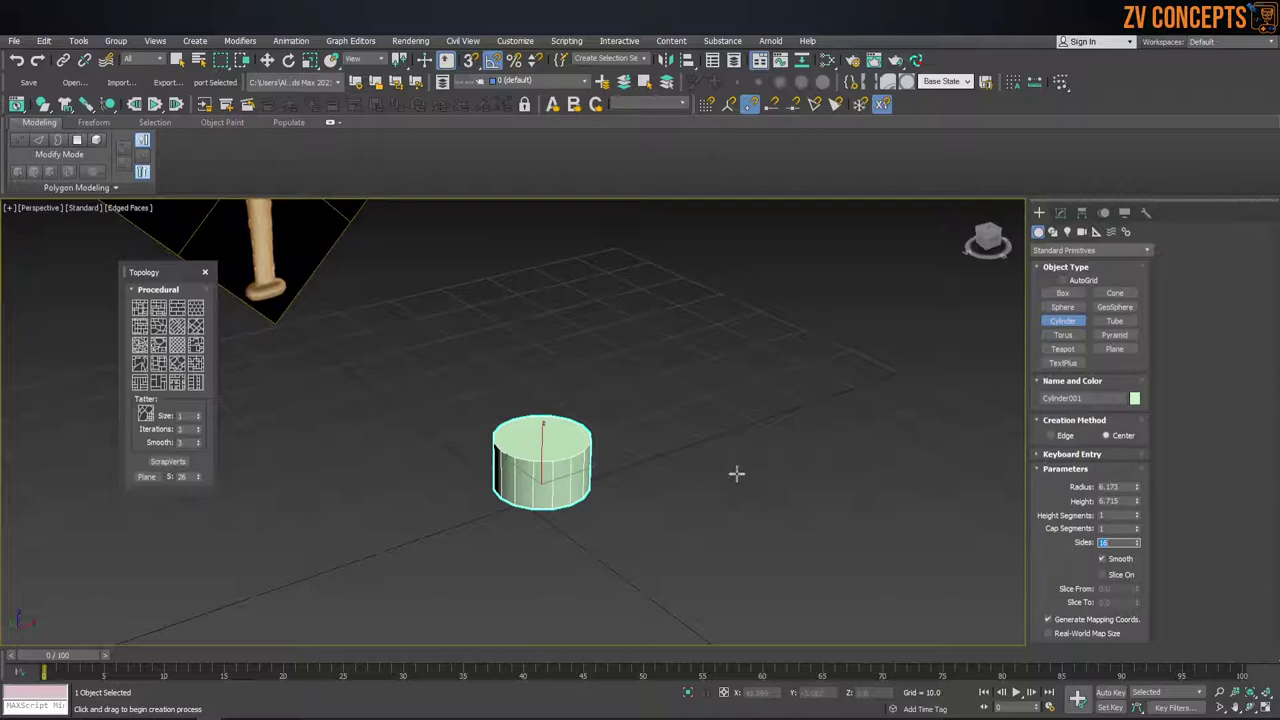
pyautogui.scroll(-2, 566, 462)
pyautogui.rightClick(566, 462)
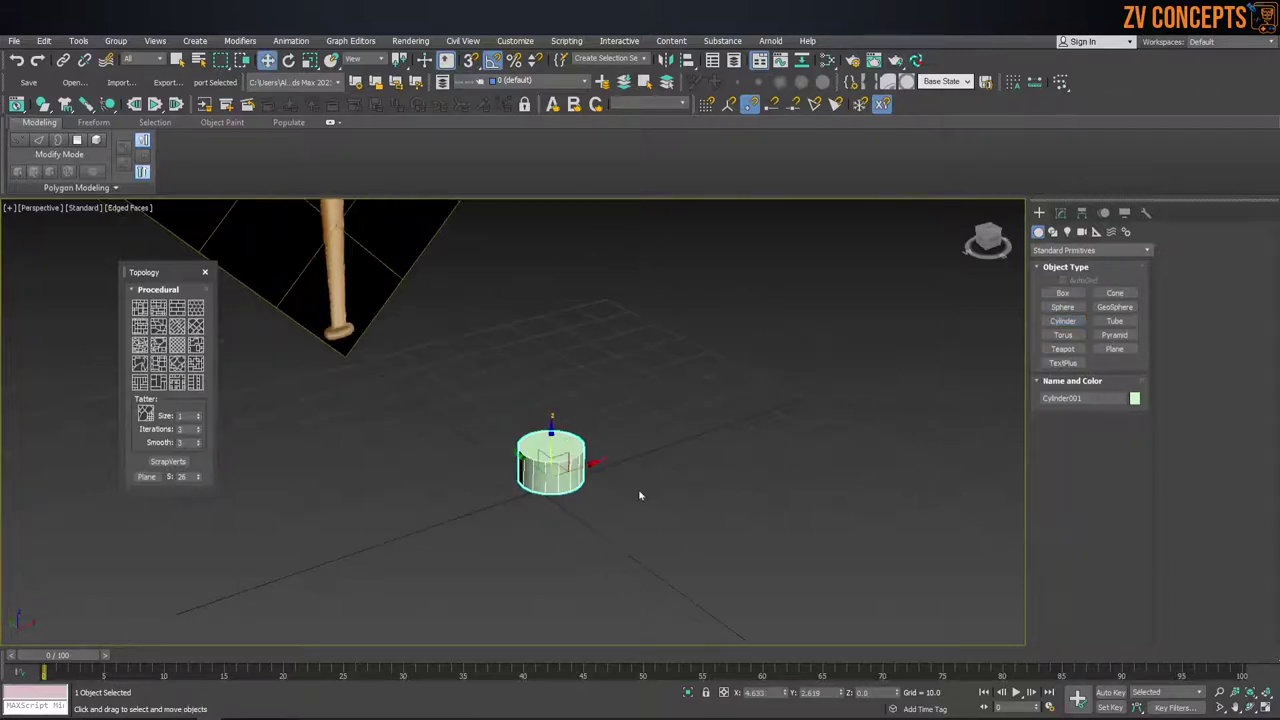
# Zero the cylinder's X and Y positions and the reference plane's X position.
pyautogui.rightClick(786, 695)
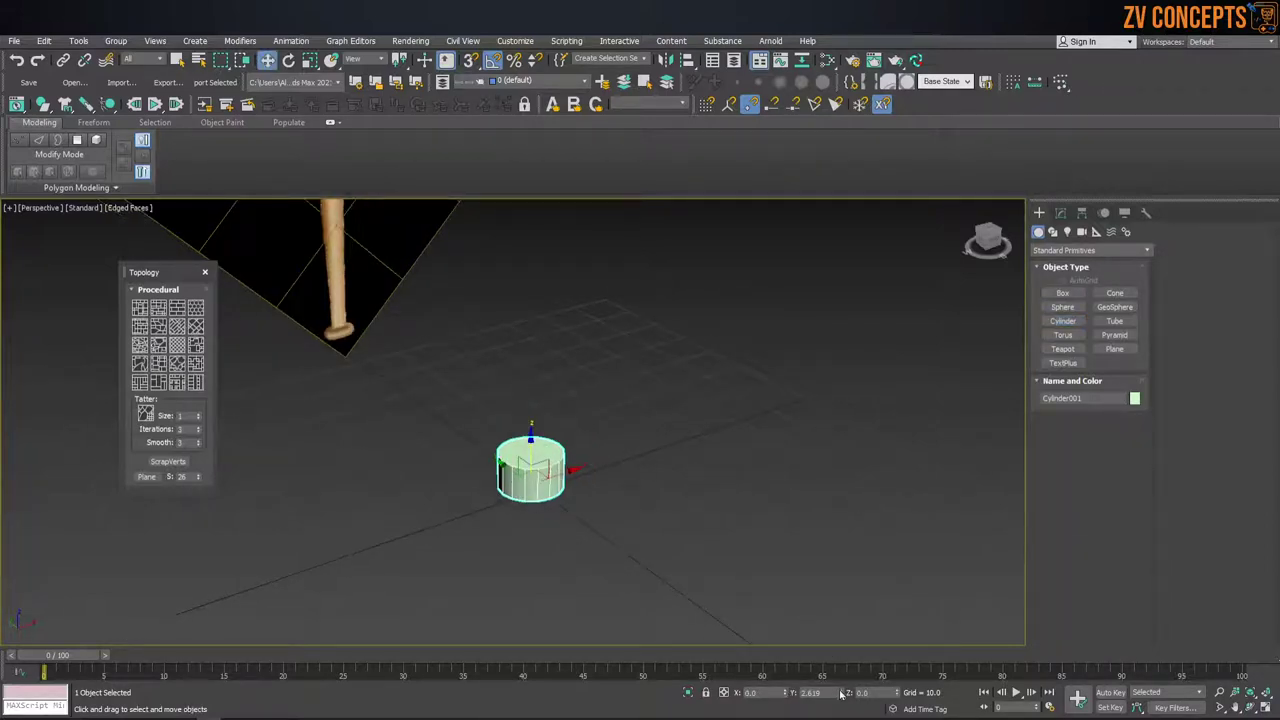
pyautogui.rightClick(841, 694)
pyautogui.click(352, 347)
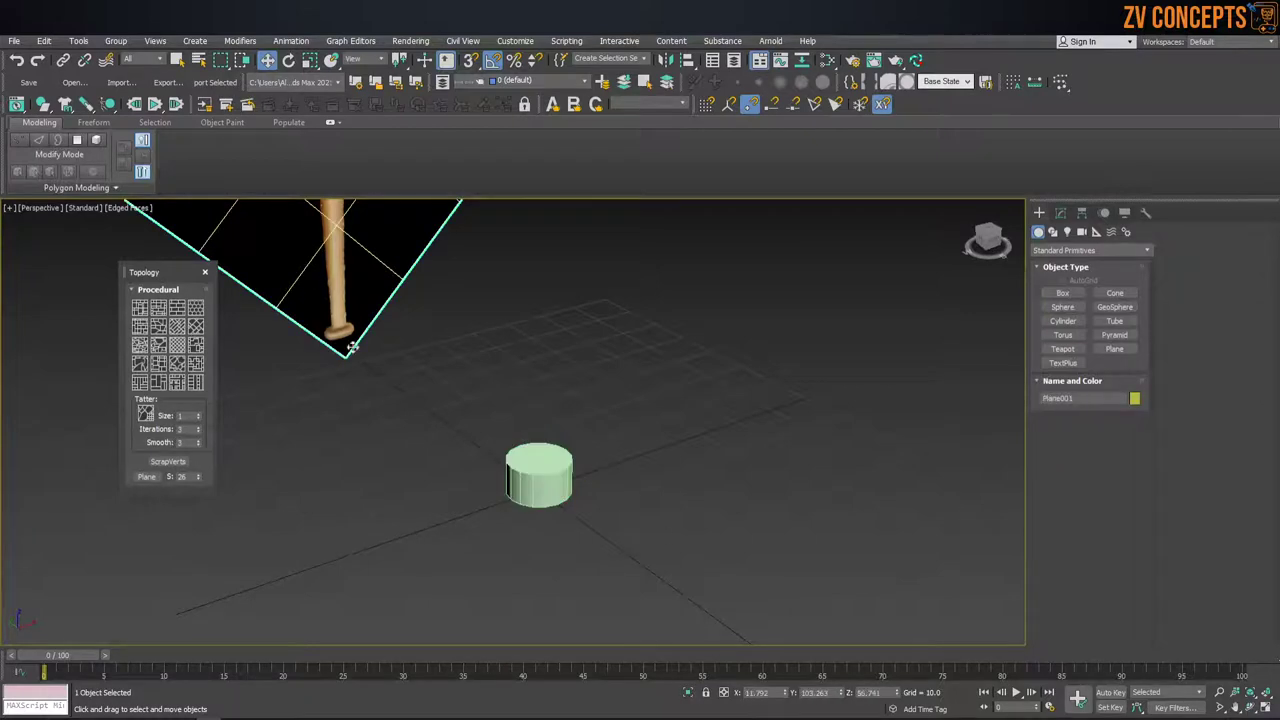
pyautogui.rightClick(786, 695)
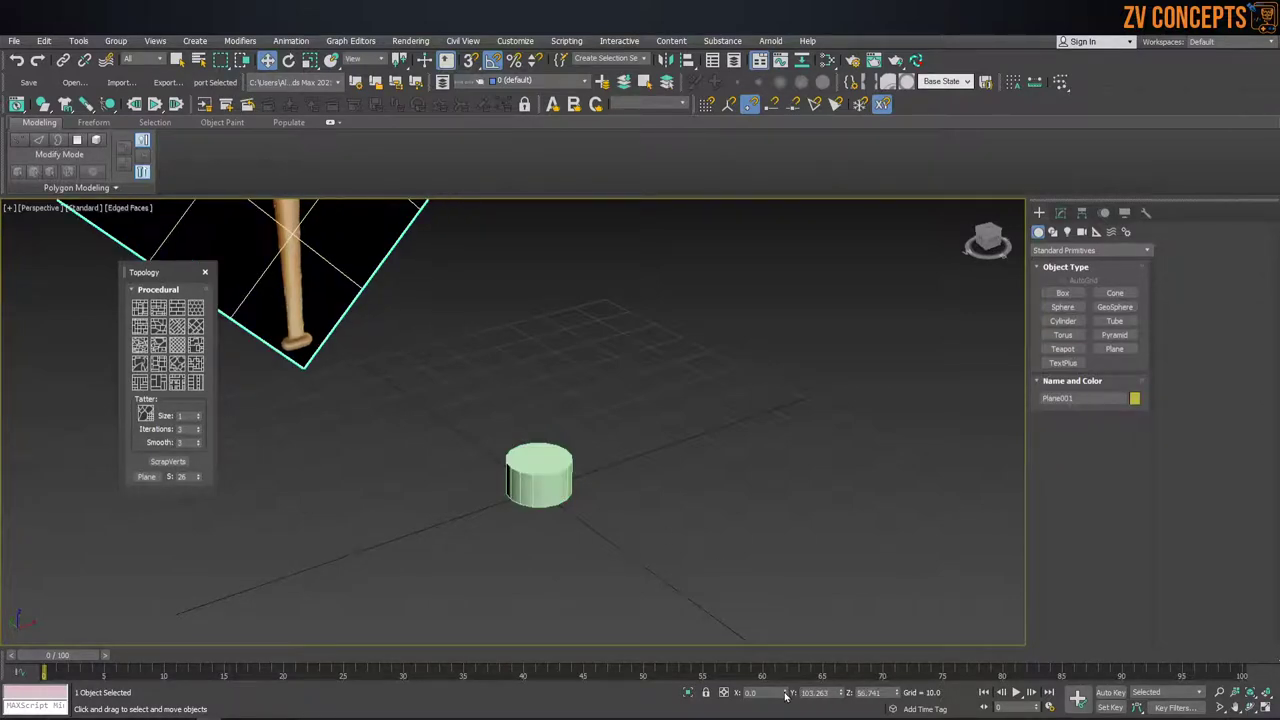
# Convert the cylinder to an Editable Poly.
pyautogui.keyDown('alt'); pyautogui.moveTo(443, 417); pyautogui.dragTo(340, 392, button='middle'); pyautogui.keyUp('alt')
pyautogui.click(383, 459)
pyautogui.moveTo(383, 459); pyautogui.dragTo(482, 456, button='middle')
pyautogui.scroll(3, 482, 456)
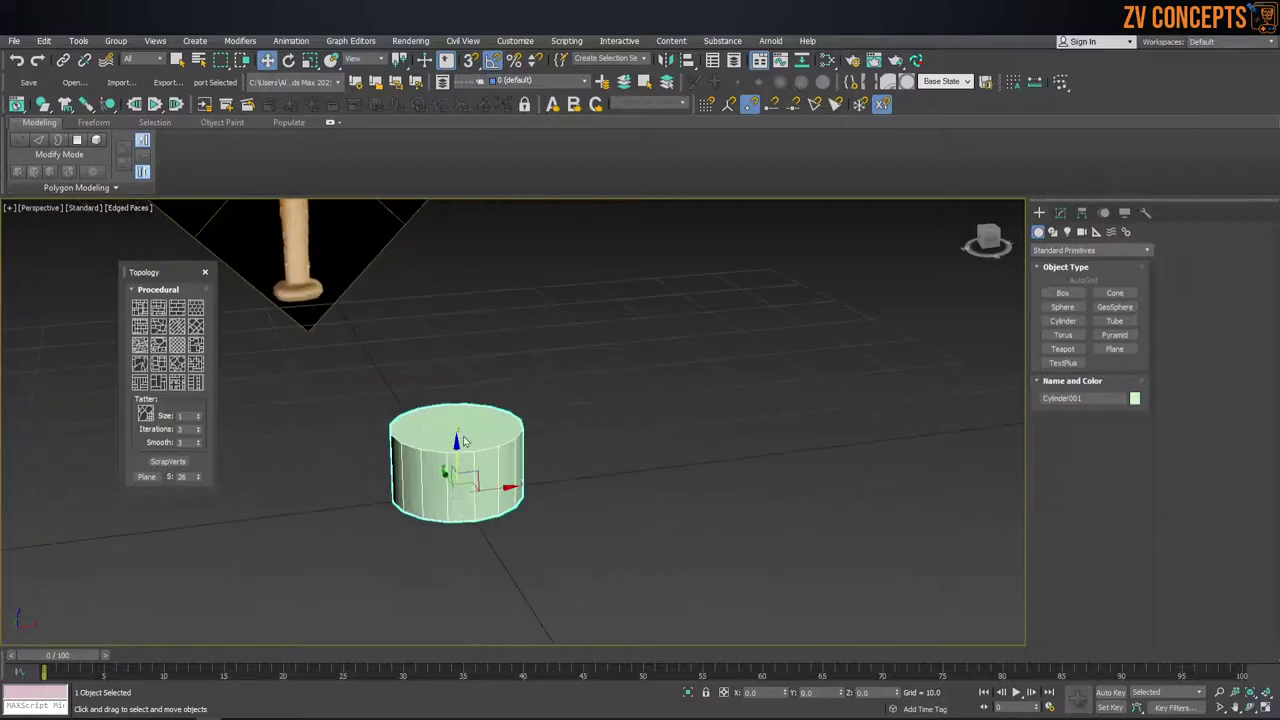
pyautogui.rightClick(460, 432)
pyautogui.click(626, 559)
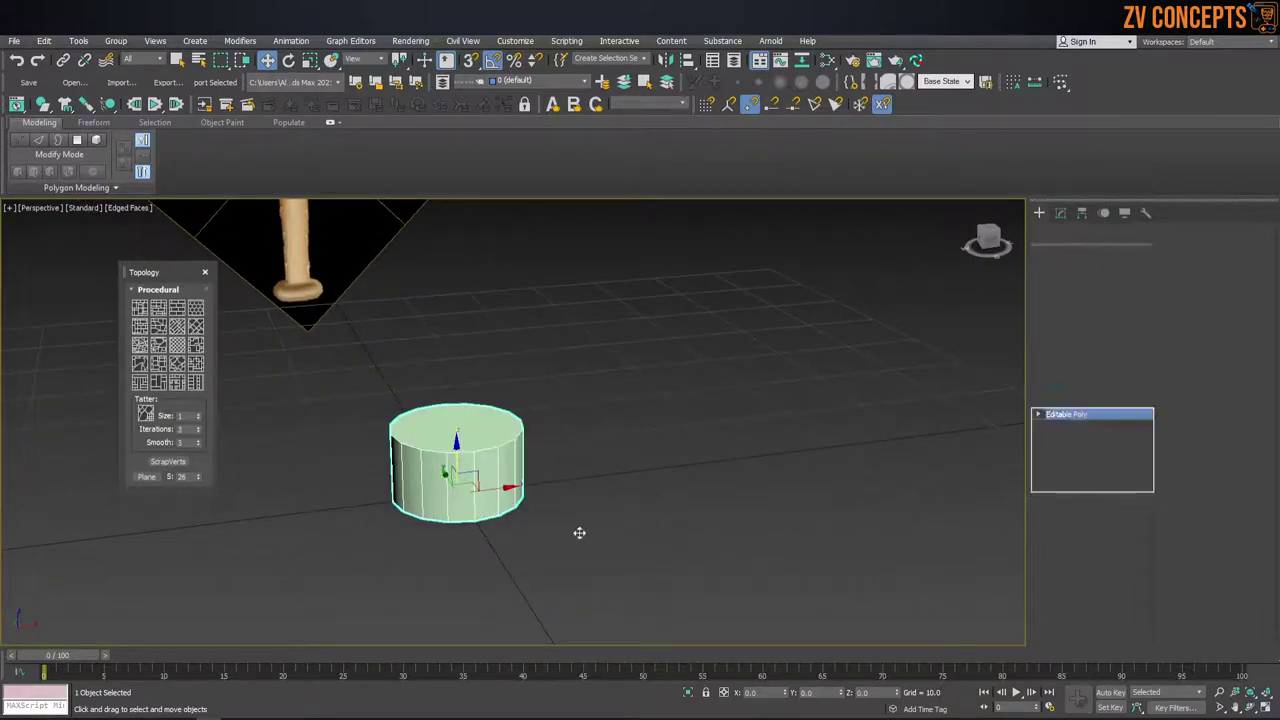
# Delete the cylinder's top cap polygon.
pyautogui.click(1106, 552)
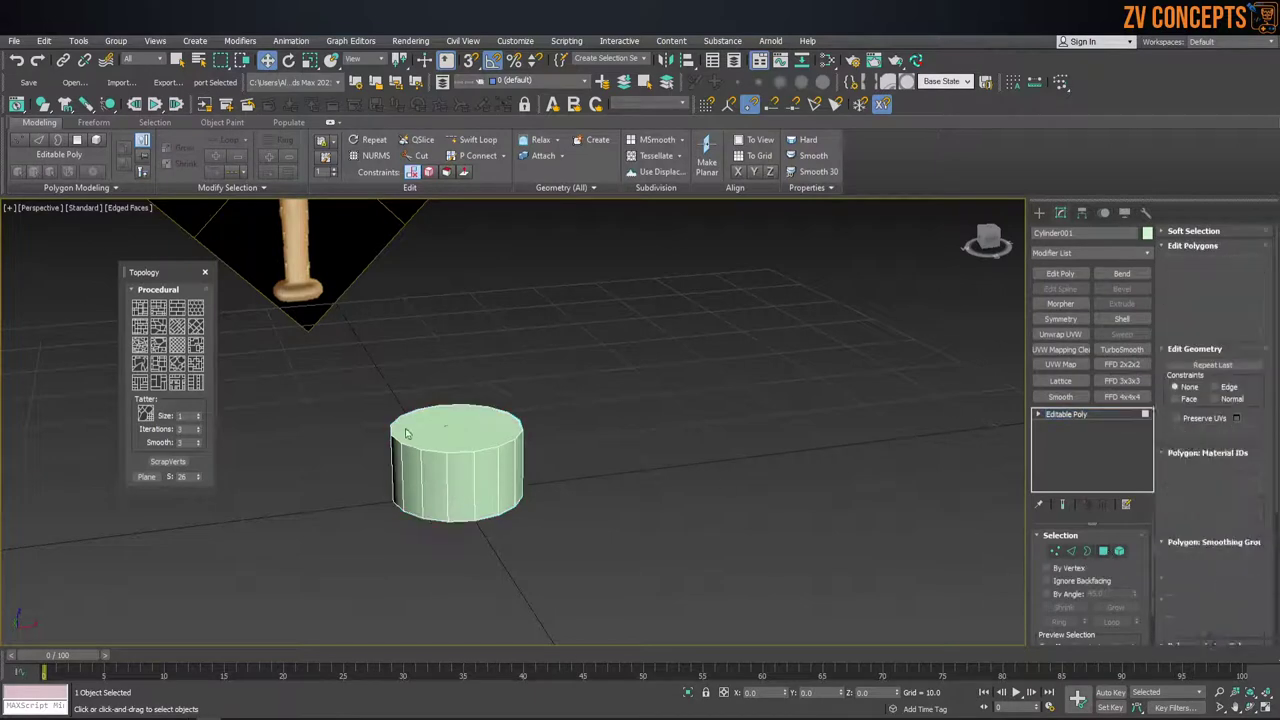
pyautogui.click(458, 424)
pyautogui.press('Delete')
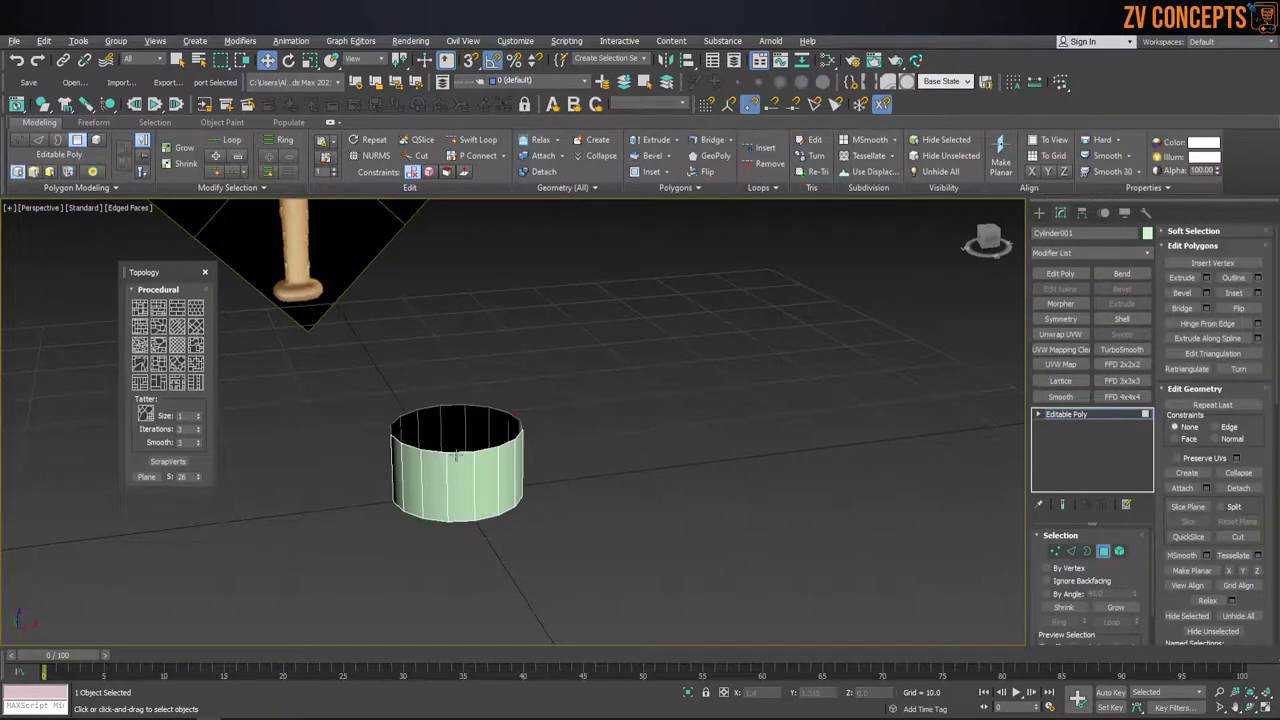
# Delete the cylinder's bottom cap polygon so it becomes an open tube.
pyautogui.keyDown('alt'); pyautogui.moveTo(456, 455); pyautogui.dragTo(467, 483, button='middle'); pyautogui.keyUp('alt')
pyautogui.click(467, 483)
pyautogui.press('Delete')
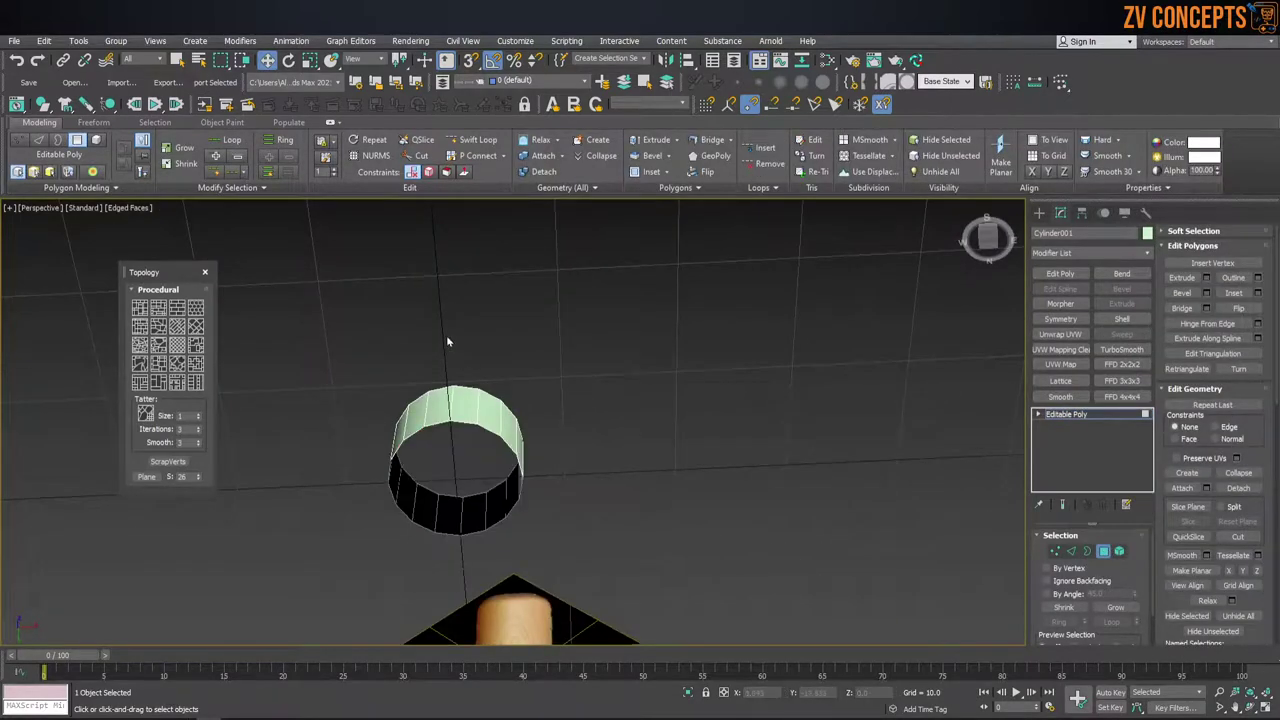
# In Front view, widen the cylinder along X.
pyautogui.keyDown('alt'); pyautogui.moveTo(447, 341); pyautogui.dragTo(538, 489, button='middle'); pyautogui.keyUp('alt')
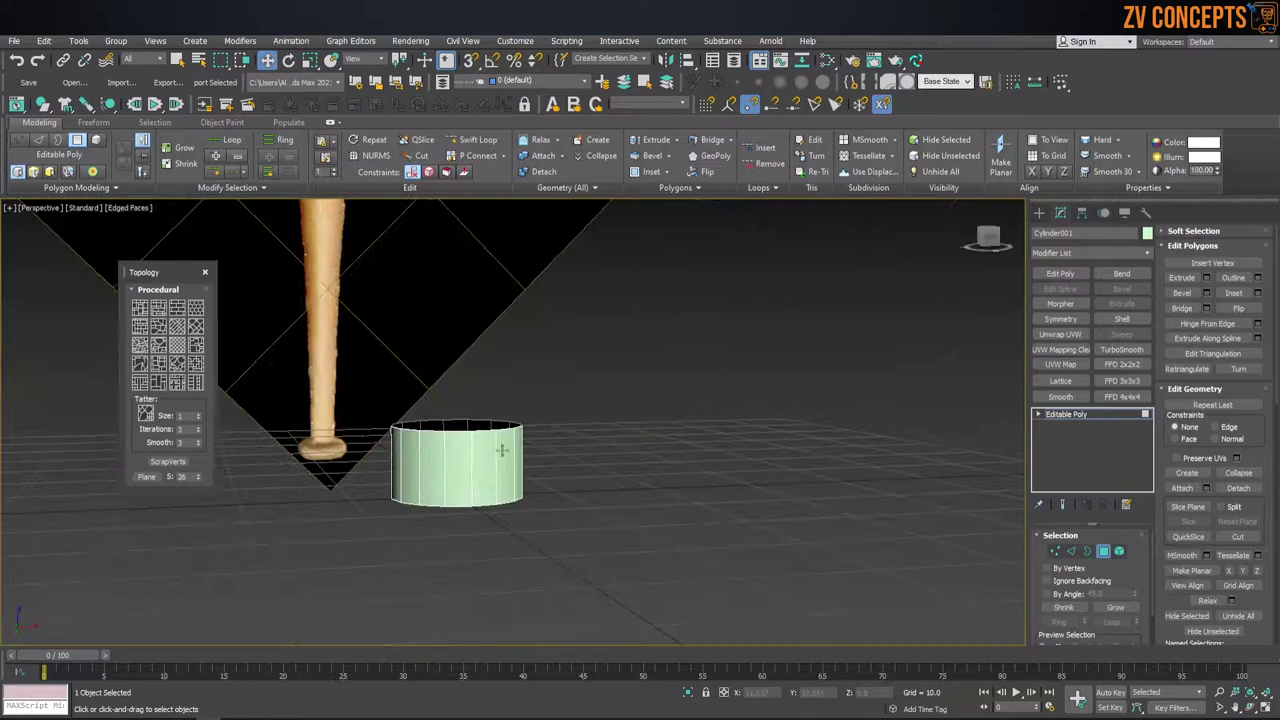
pyautogui.press('f')
pyautogui.press('F4')
pyautogui.press('z')
pyautogui.hotkey('shift', 'z')
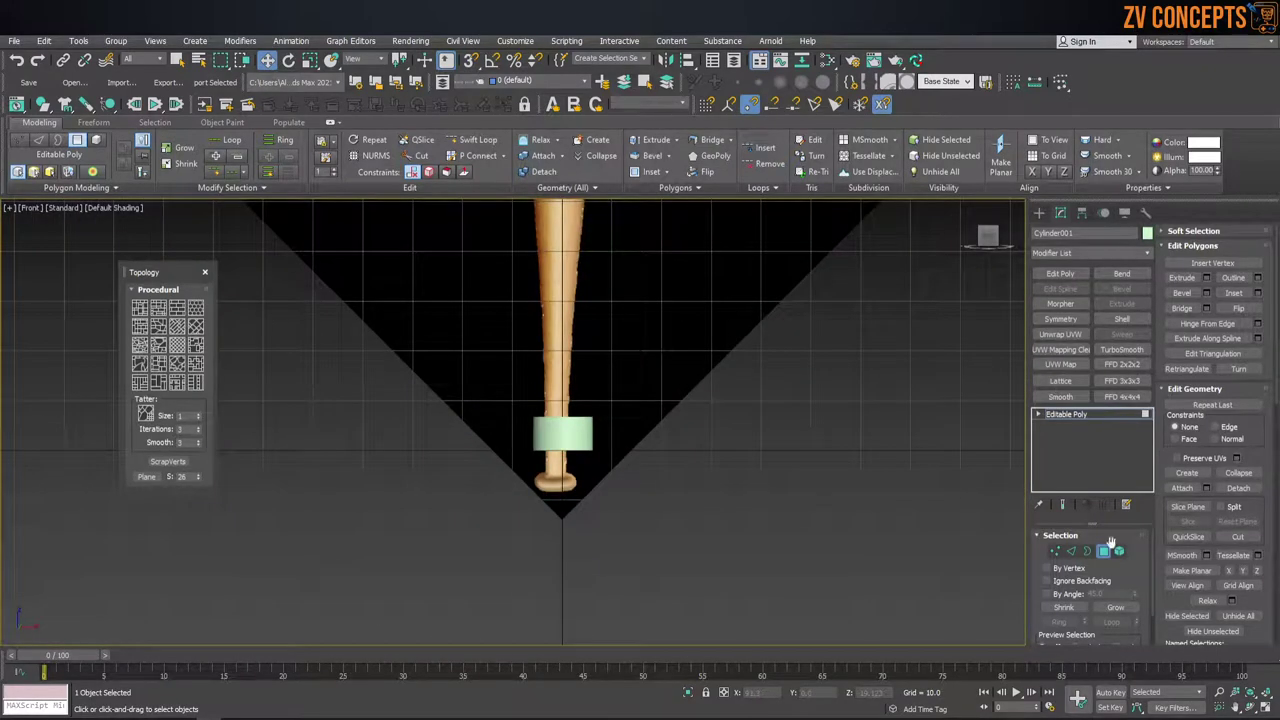
pyautogui.click(1103, 550)
pyautogui.press('z')
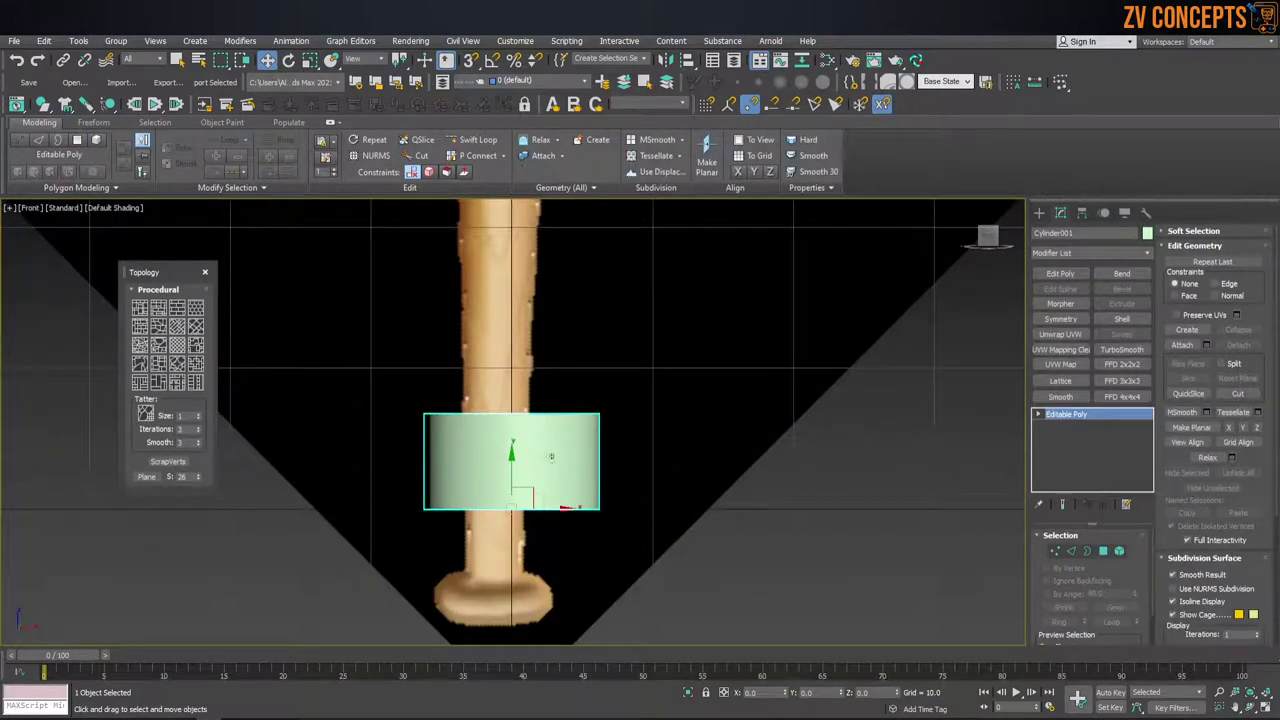
pyautogui.scroll(-3, 549, 450)
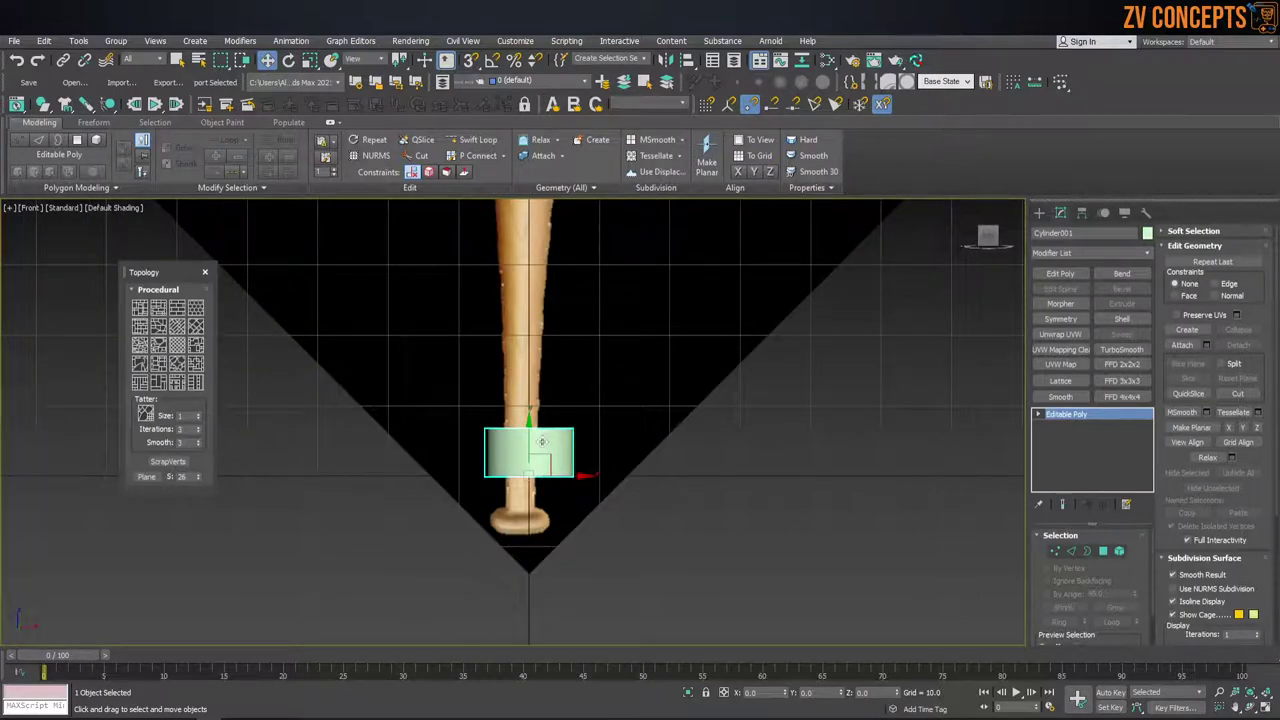
pyautogui.scroll(2, 555, 474)
pyautogui.moveTo(566, 474); pyautogui.dragTo(548, 473)
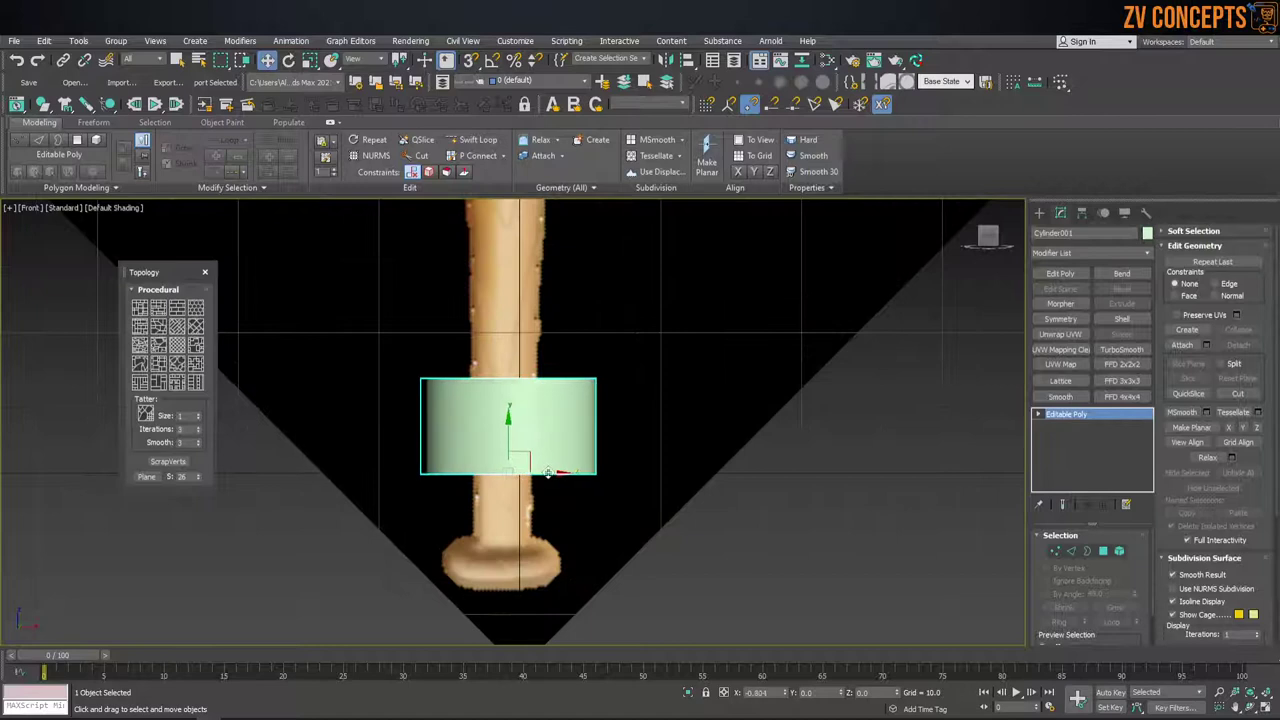
# Move the tube down over the bat's handle, just above the knob.
pyautogui.scroll(-1, 548, 473)
pyautogui.moveTo(524, 434); pyautogui.dragTo(552, 510)
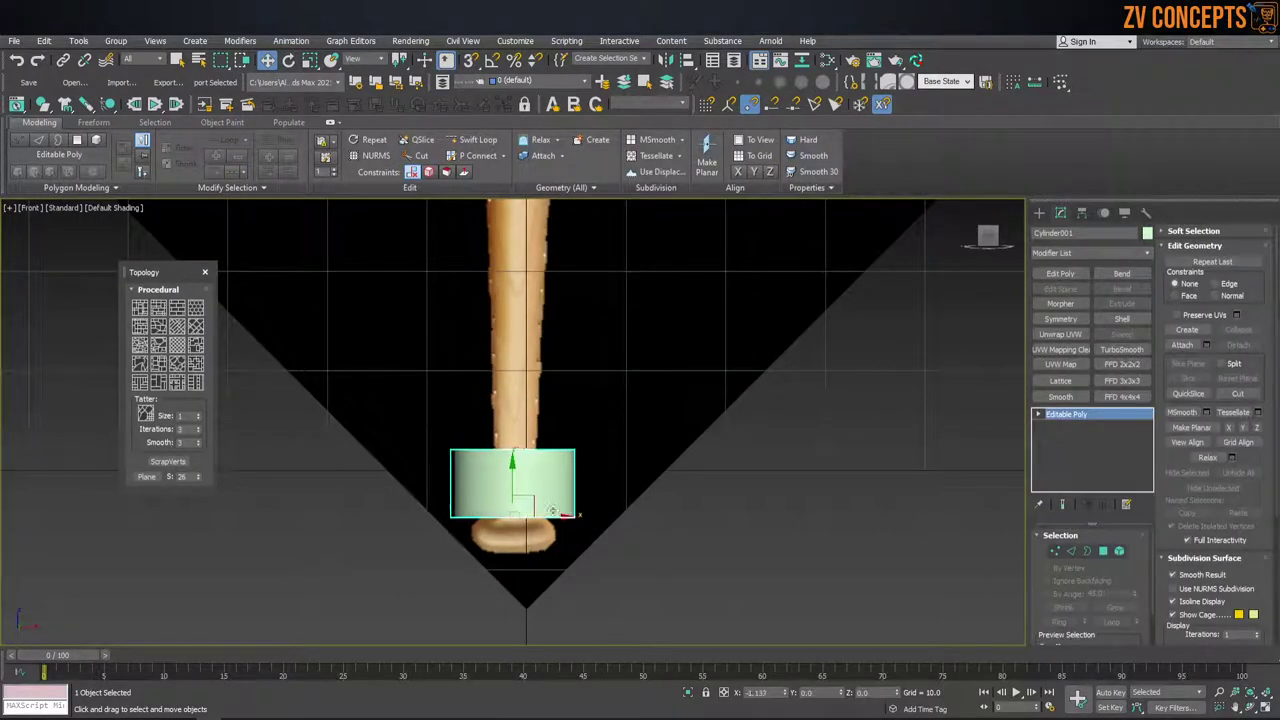
pyautogui.moveTo(514, 479); pyautogui.dragTo(513, 474)
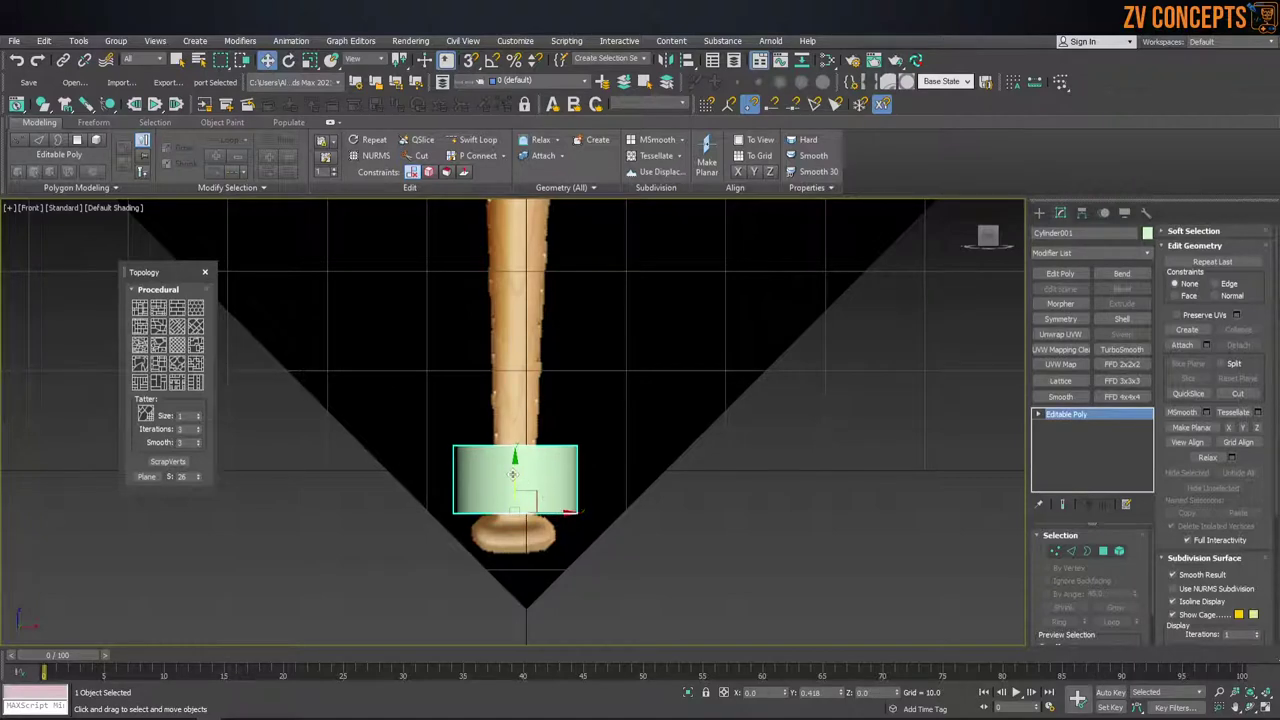
pyautogui.press('F4')
pyautogui.moveTo(666, 330); pyautogui.dragTo(716, 330, button='middle')
pyautogui.click(716, 330)
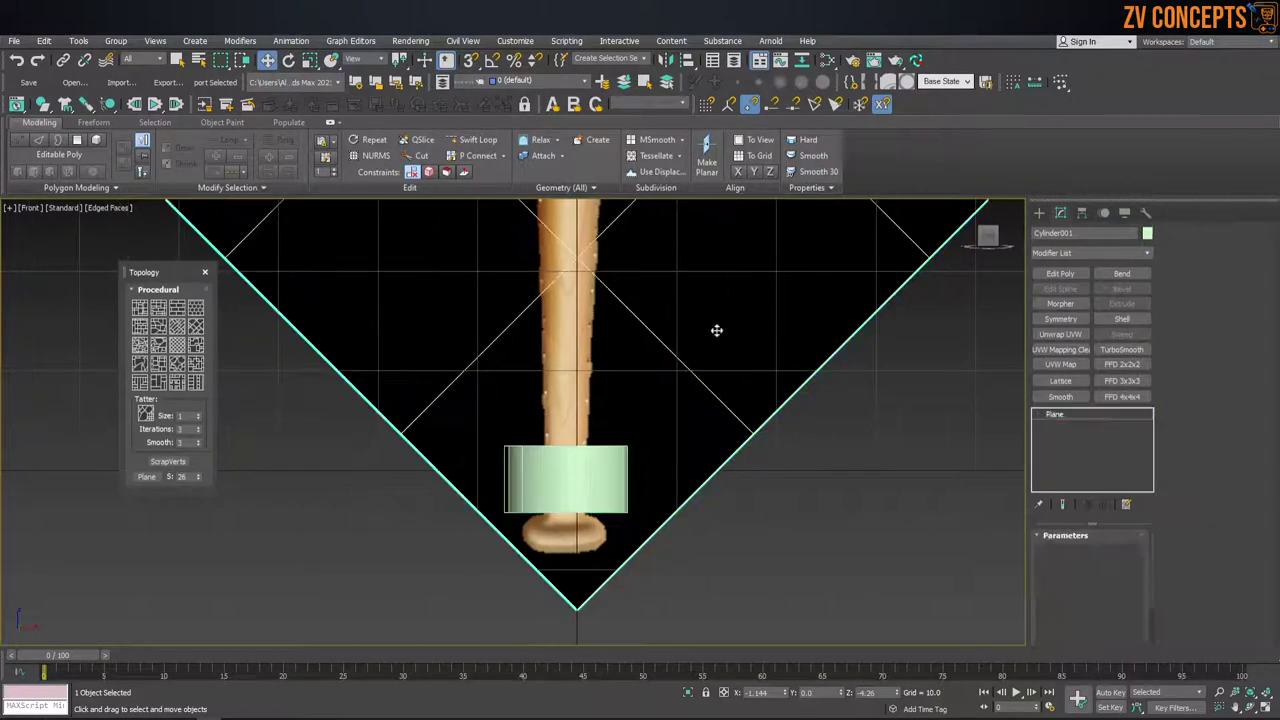
# Set the reference plane's Length Segs and Width Segs to 1.
pyautogui.rightClick(1131, 590)
pyautogui.rightClick(1131, 603)
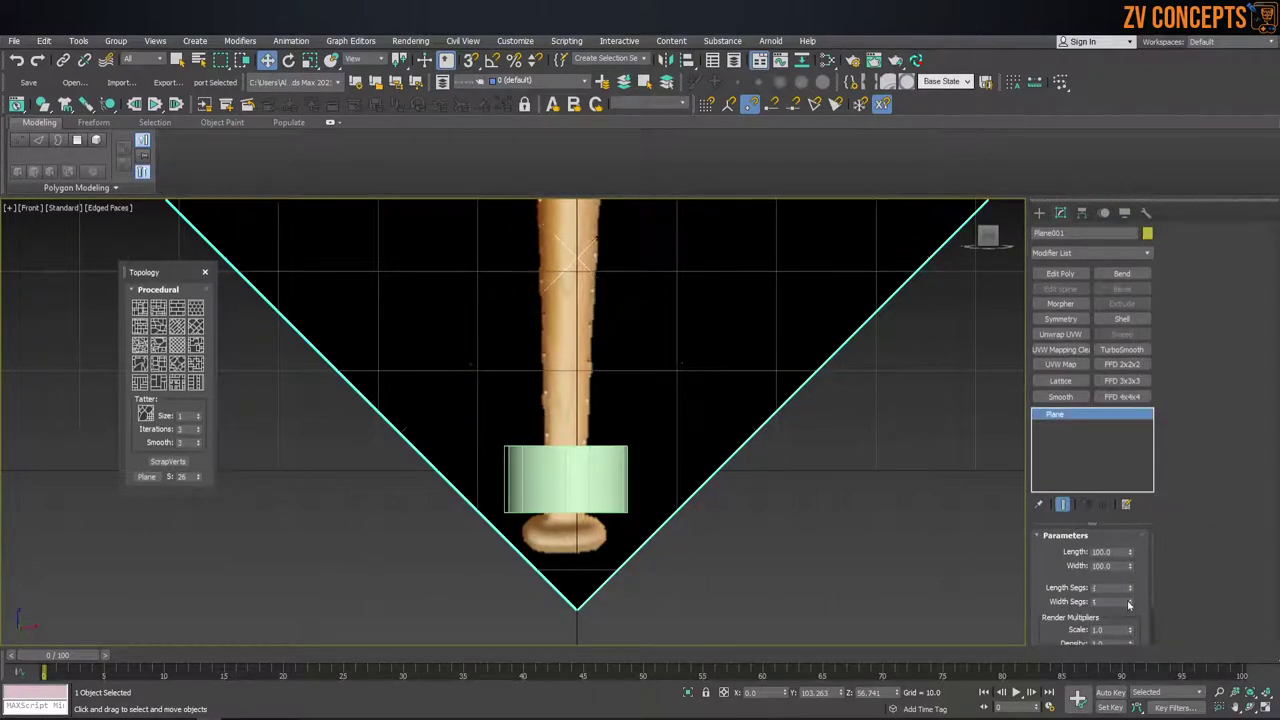
pyautogui.click(555, 477)
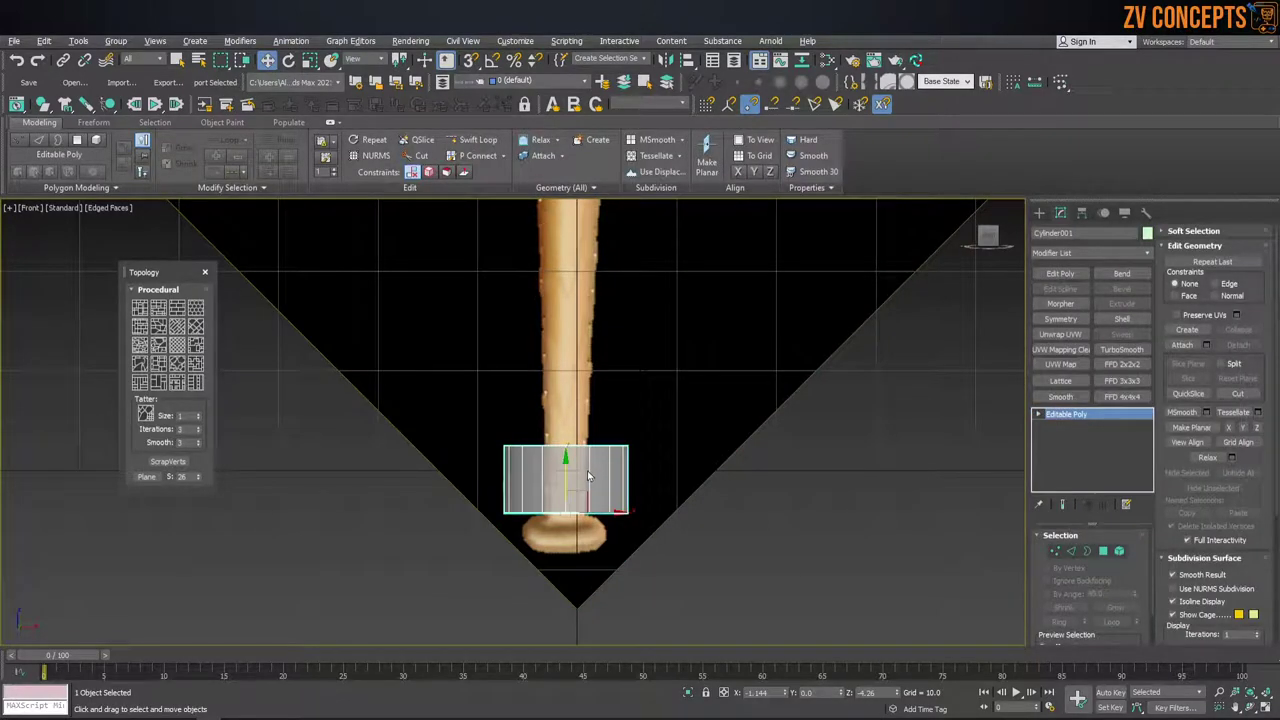
# Scale the tube down uniformly to match the bat handle's width.
pyautogui.scroll(1, 598, 466)
pyautogui.scroll(2, 603, 463)
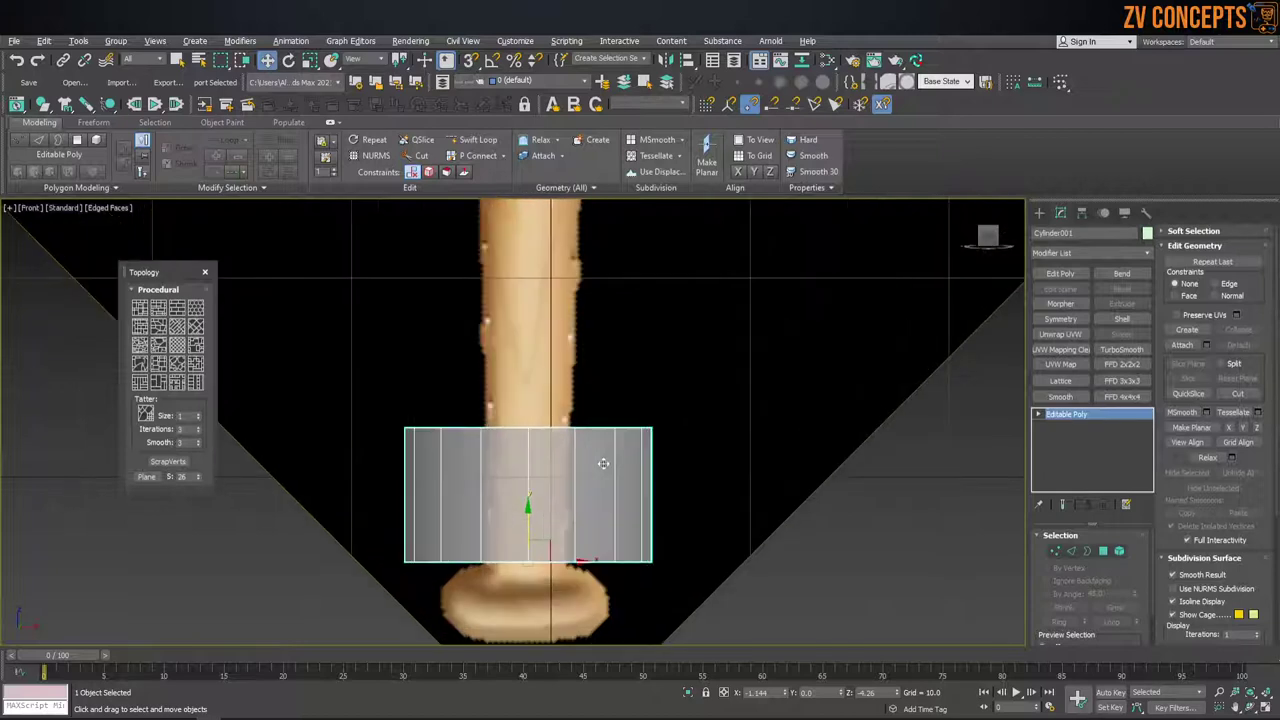
pyautogui.press('r')
pyautogui.moveTo(528, 556); pyautogui.dragTo(542, 608)
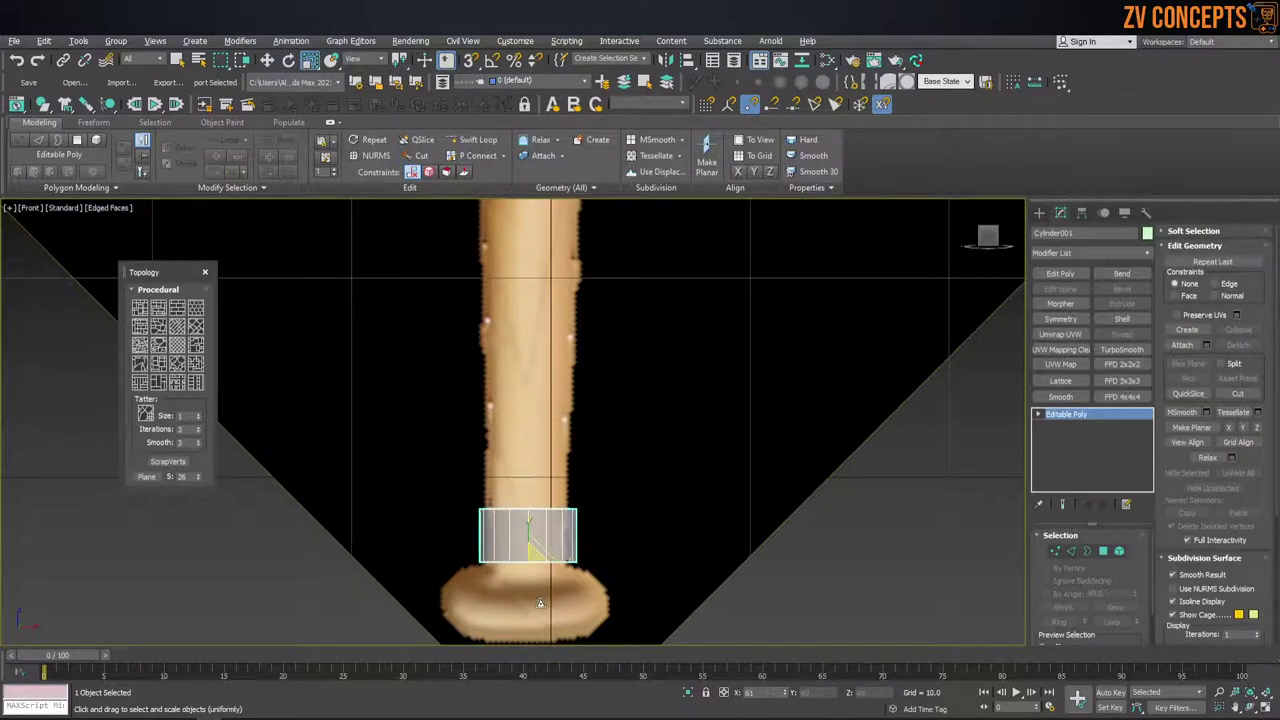
pyautogui.press('e')
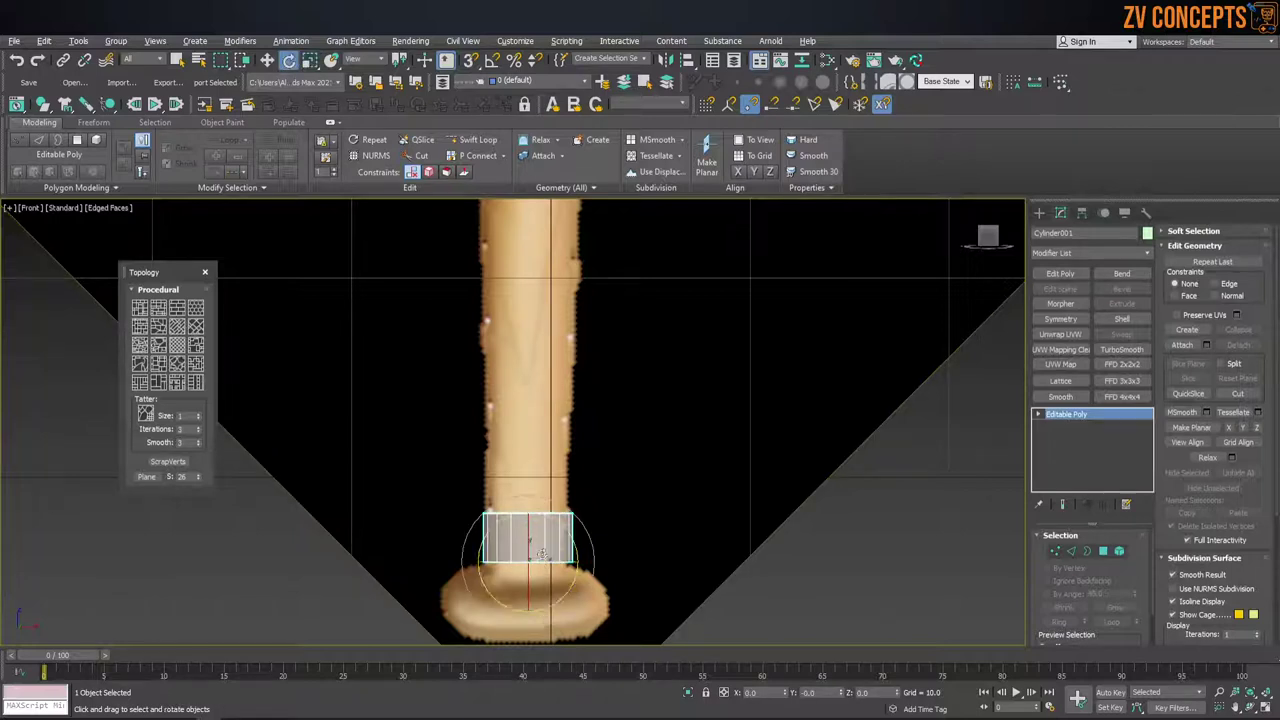
pyautogui.scroll(-1, 538, 549)
pyautogui.press('w')
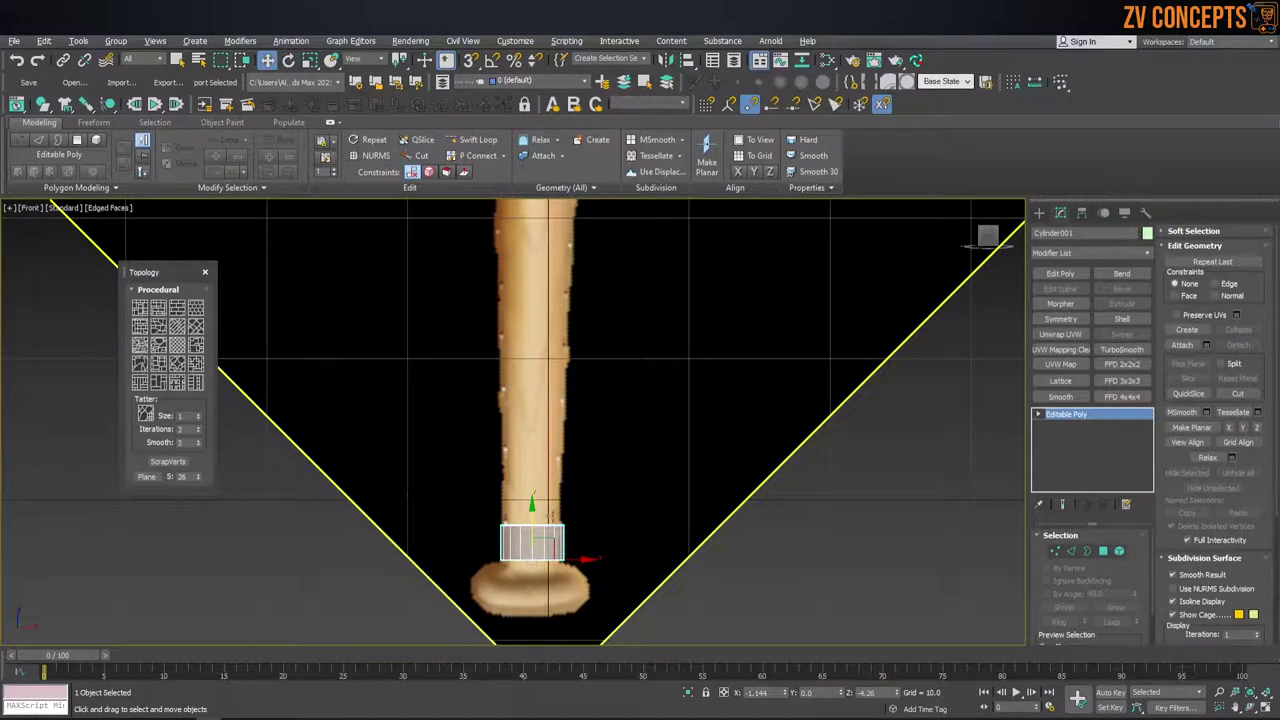
pyautogui.scroll(5, 533, 540)
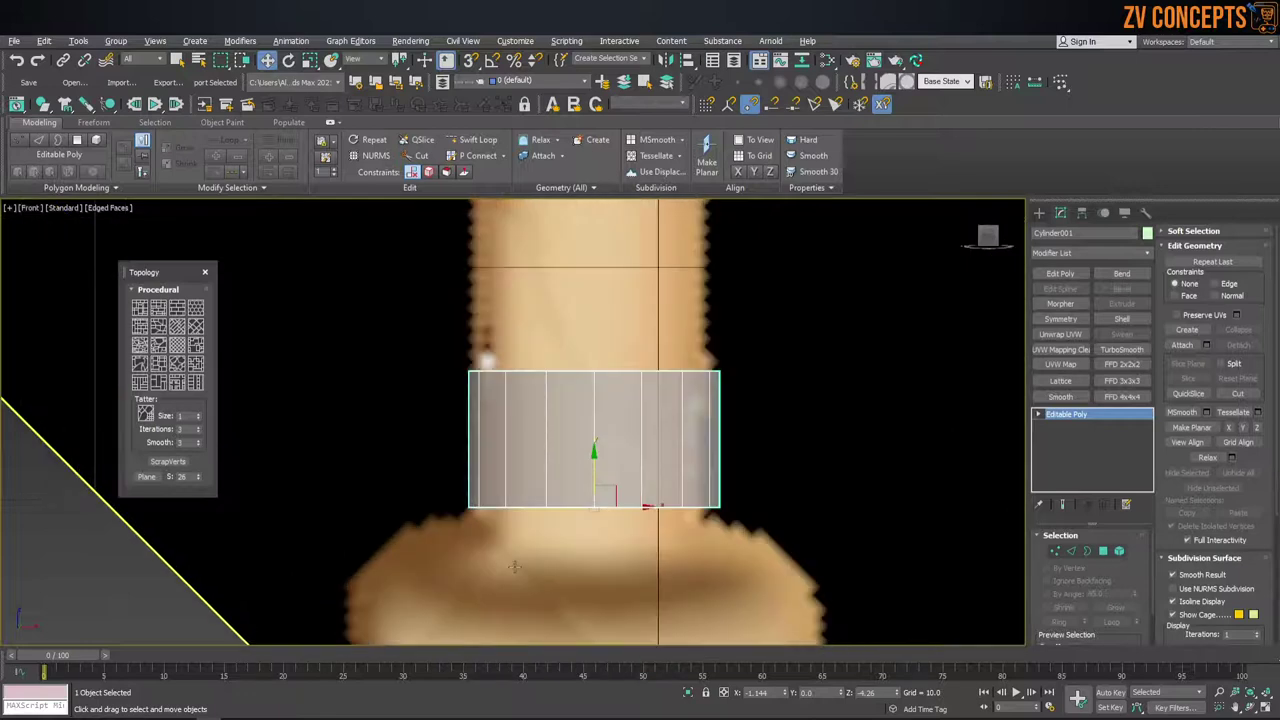
pyautogui.click(1070, 552)
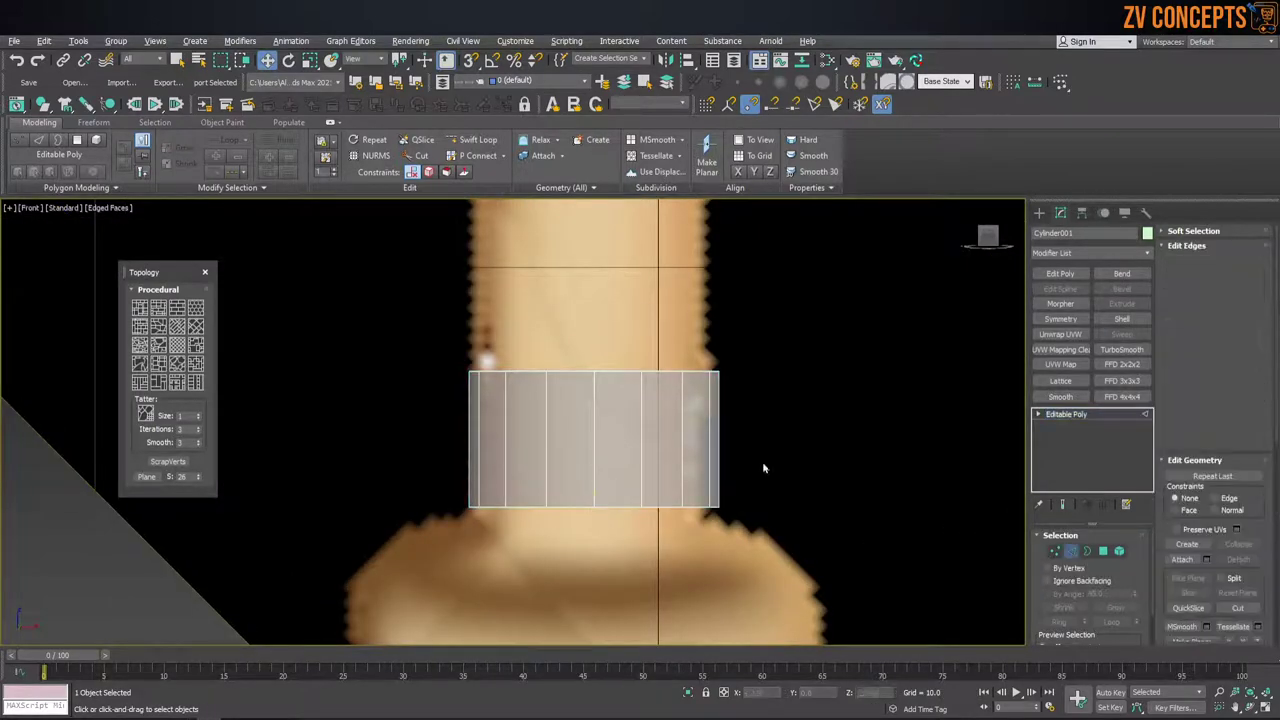
# Extend the grip's top edge loop up the handle and widen it to match the reference.
pyautogui.doubleClick(653, 373)
pyautogui.scroll(-4, 645, 355)
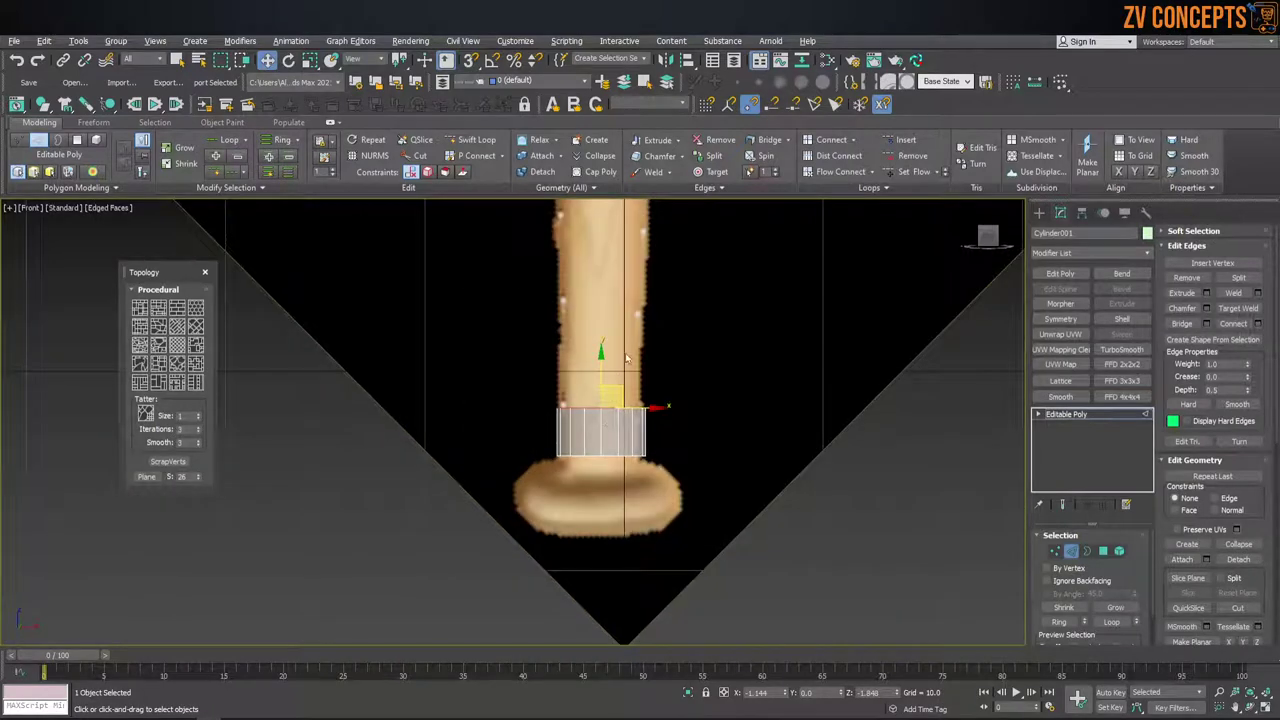
pyautogui.scroll(-2, 638, 335)
pyautogui.moveTo(635, 326); pyautogui.dragTo(607, 464, button='middle')
pyautogui.keyDown('ctrl'); pyautogui.click(585, 490); pyautogui.keyUp('ctrl')
pyautogui.doubleClick(595, 429)
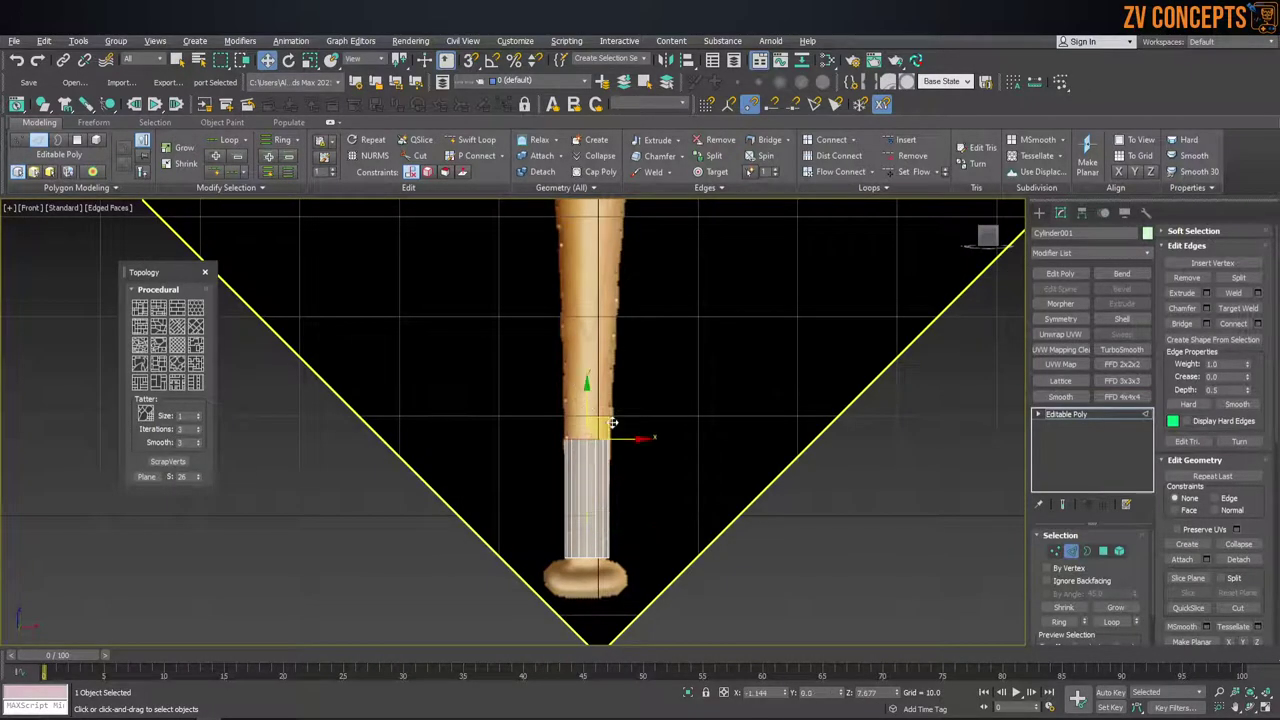
pyautogui.moveTo(648, 407); pyautogui.dragTo(648, 497, button='middle')
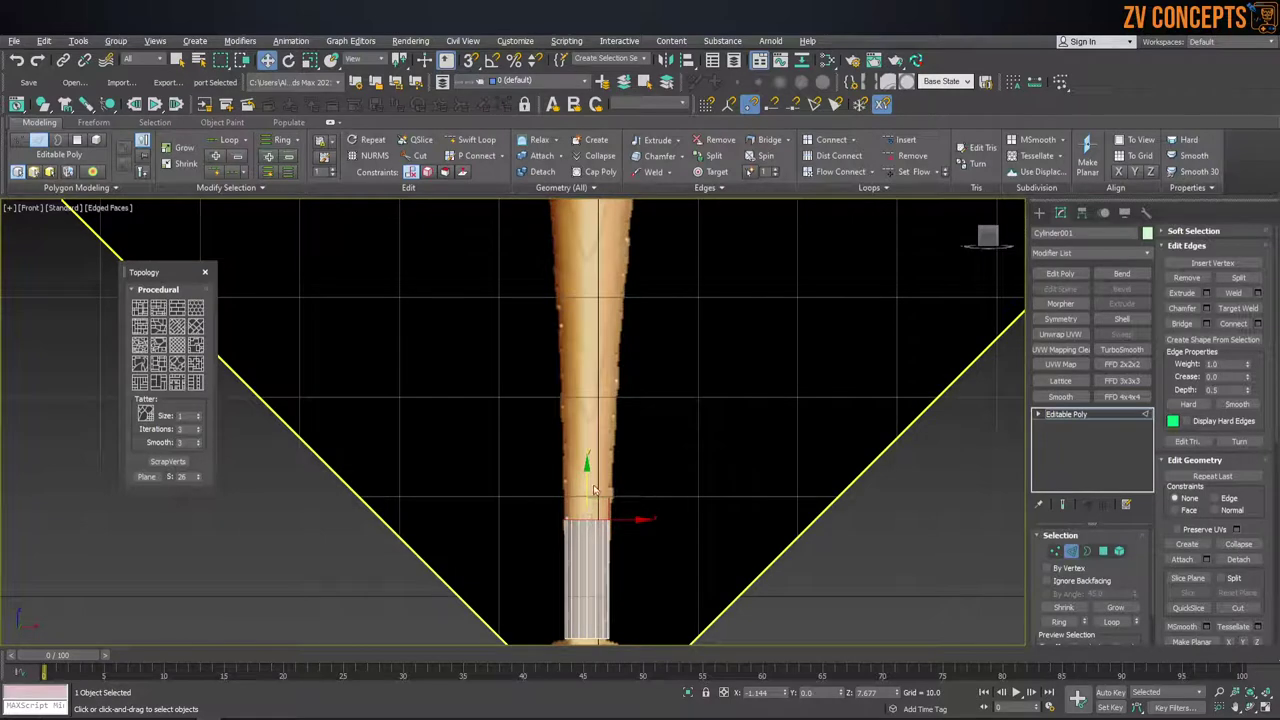
pyautogui.moveTo(588, 488); pyautogui.dragTo(596, 390)
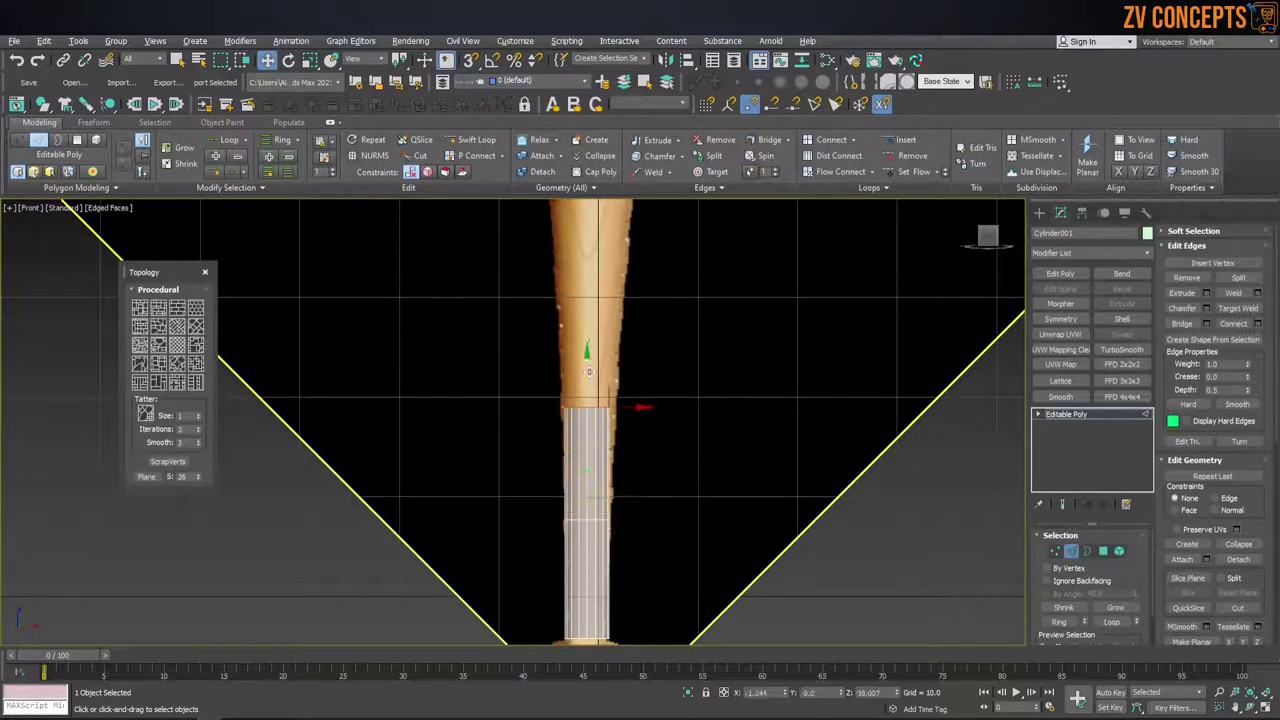
pyautogui.scroll(1, 595, 392)
pyautogui.scroll(2, 580, 410)
pyautogui.scroll(2, 565, 425)
pyautogui.scroll(1, 558, 430)
pyautogui.press('r')
pyautogui.moveTo(569, 463); pyautogui.dragTo(572, 445)
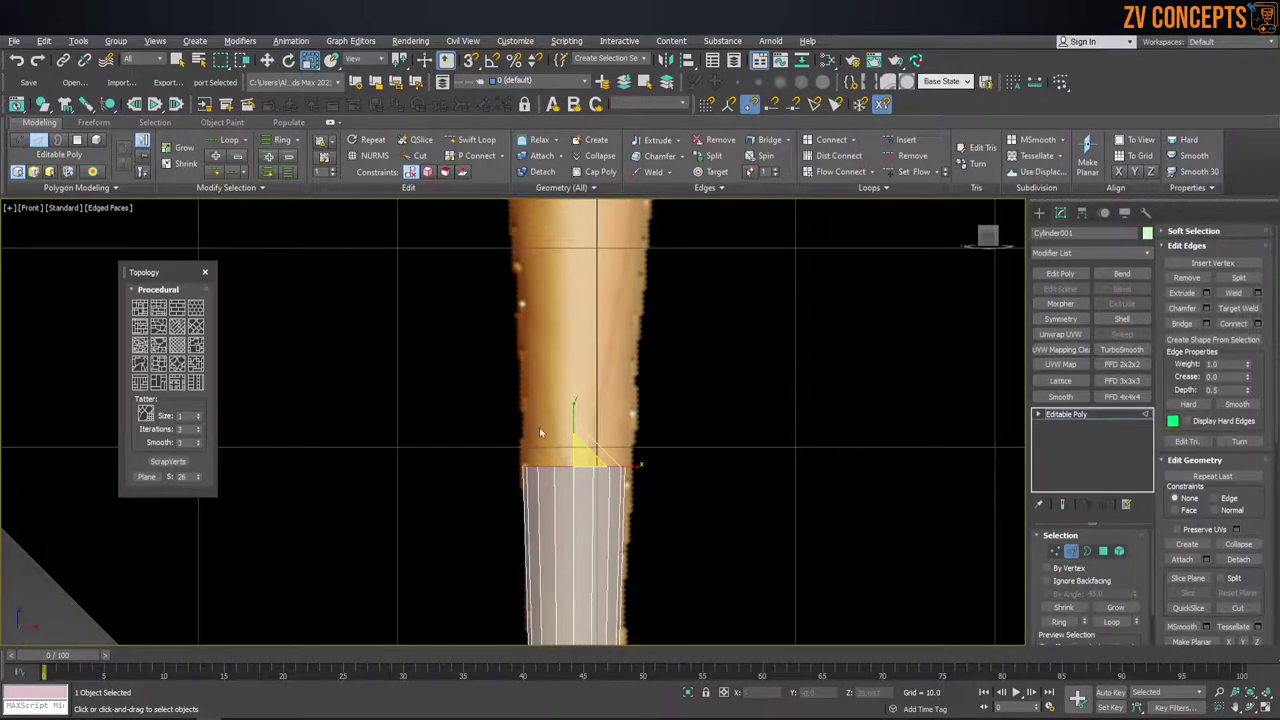
pyautogui.scroll(-3, 543, 438)
# Stretch a second section up the handle and widen its top loop to the bat's outline.
pyautogui.press('w')
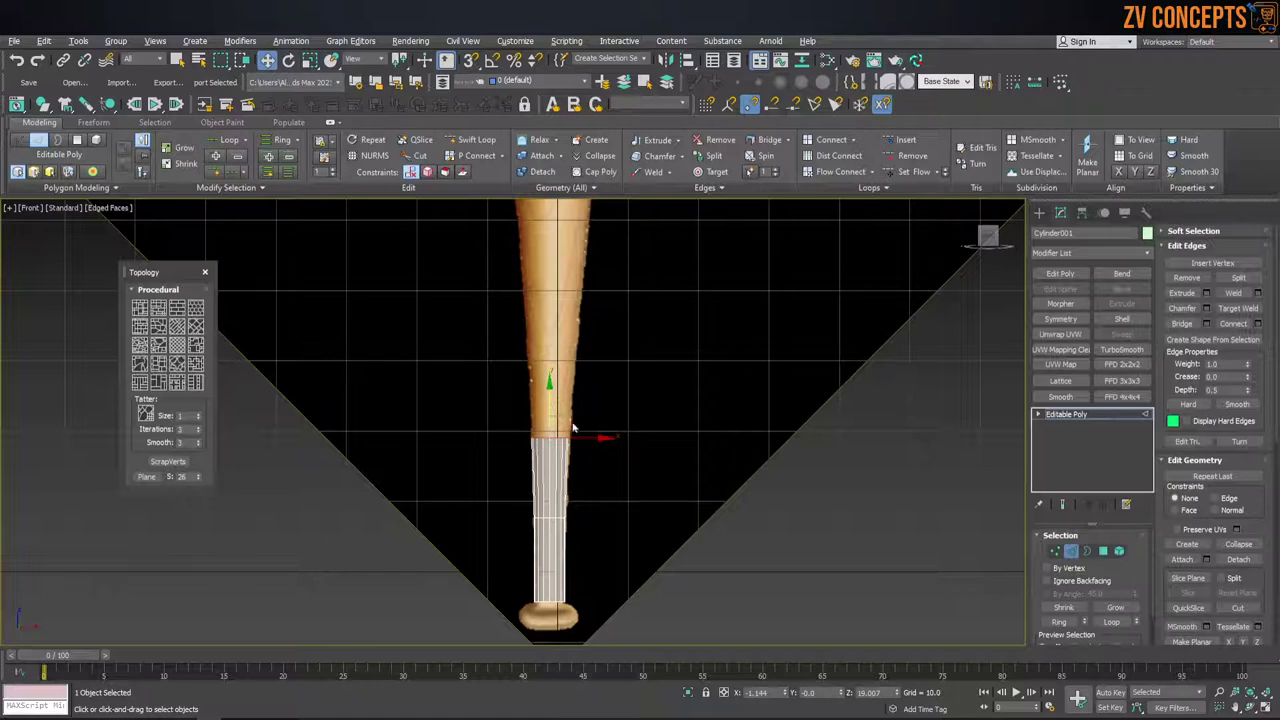
pyautogui.moveTo(554, 422); pyautogui.dragTo(549, 519, button='middle')
pyautogui.moveTo(540, 510); pyautogui.dragTo(538, 425)
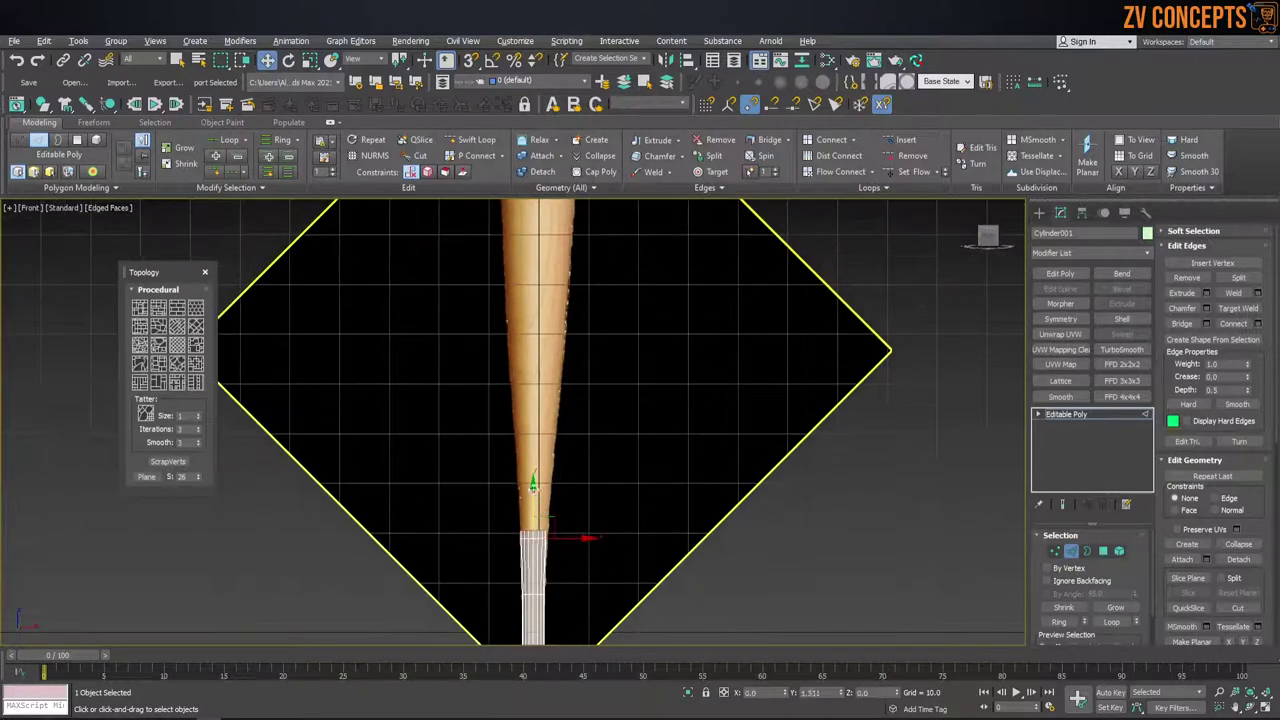
pyautogui.scroll(5, 527, 480)
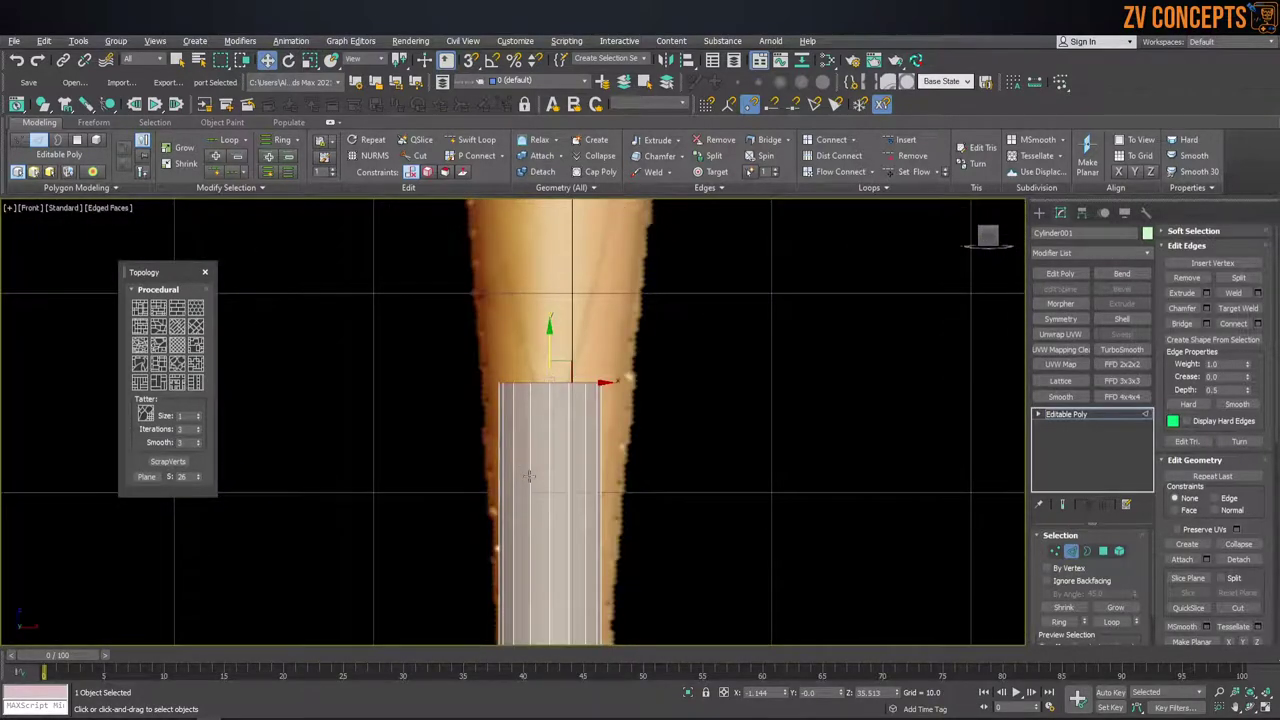
pyautogui.press('r')
pyautogui.moveTo(556, 372); pyautogui.dragTo(548, 358)
pyautogui.press('w')
pyautogui.scroll(-6, 550, 380)
# Extend another section further up the bat and widen its loop to the reference.
pyautogui.moveTo(560, 400); pyautogui.dragTo(568, 453, button='middle')
pyautogui.moveTo(539, 449); pyautogui.dragTo(540, 375)
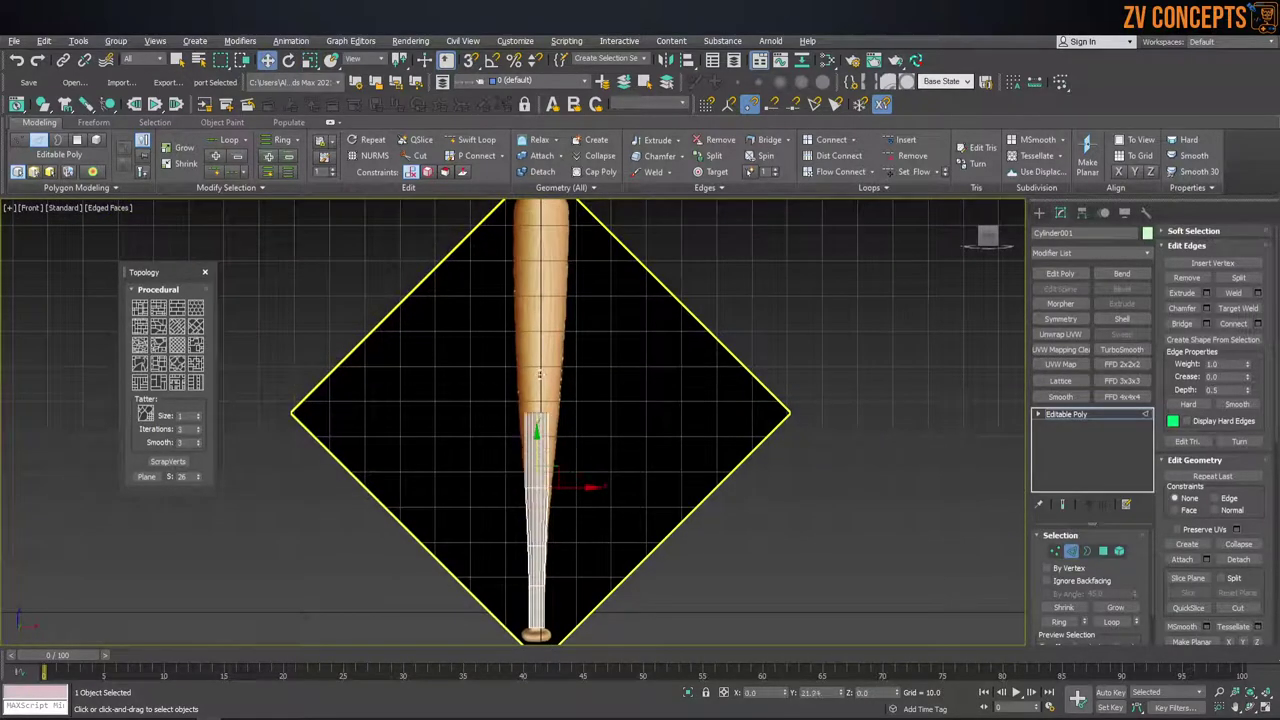
pyautogui.scroll(6, 538, 383)
pyautogui.scroll(3, 538, 383)
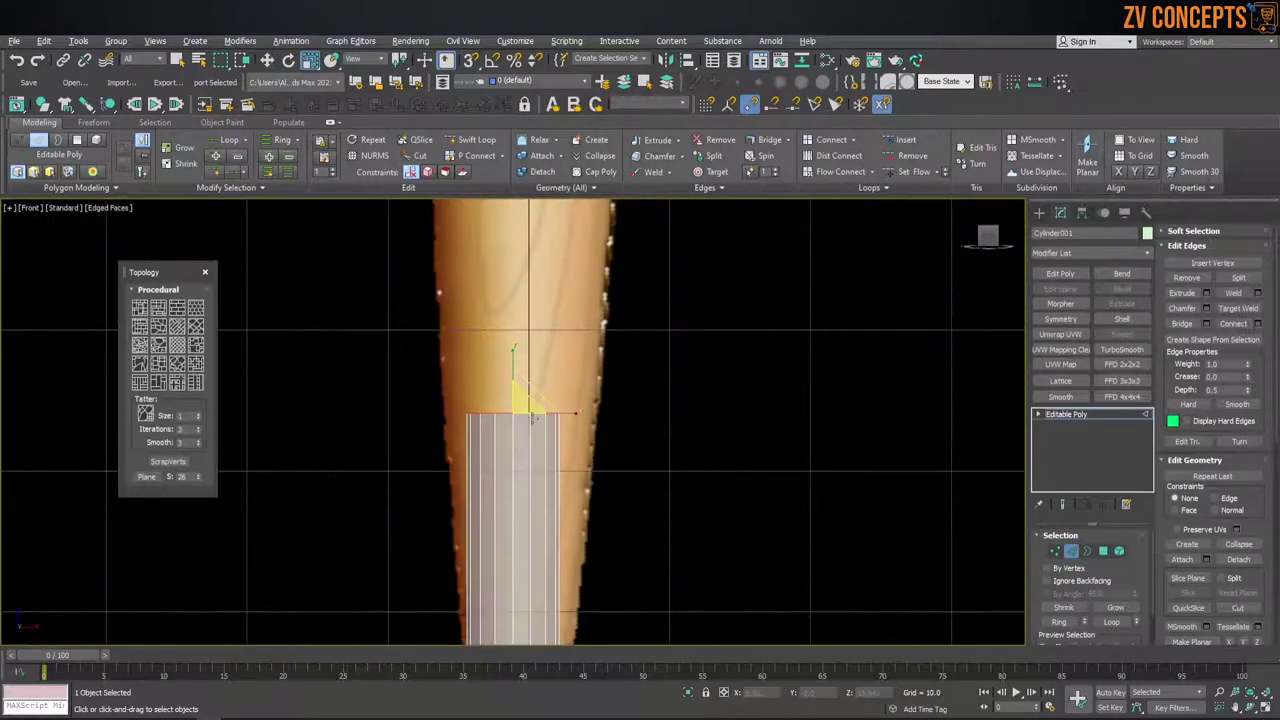
pyautogui.scroll(-5, 511, 393)
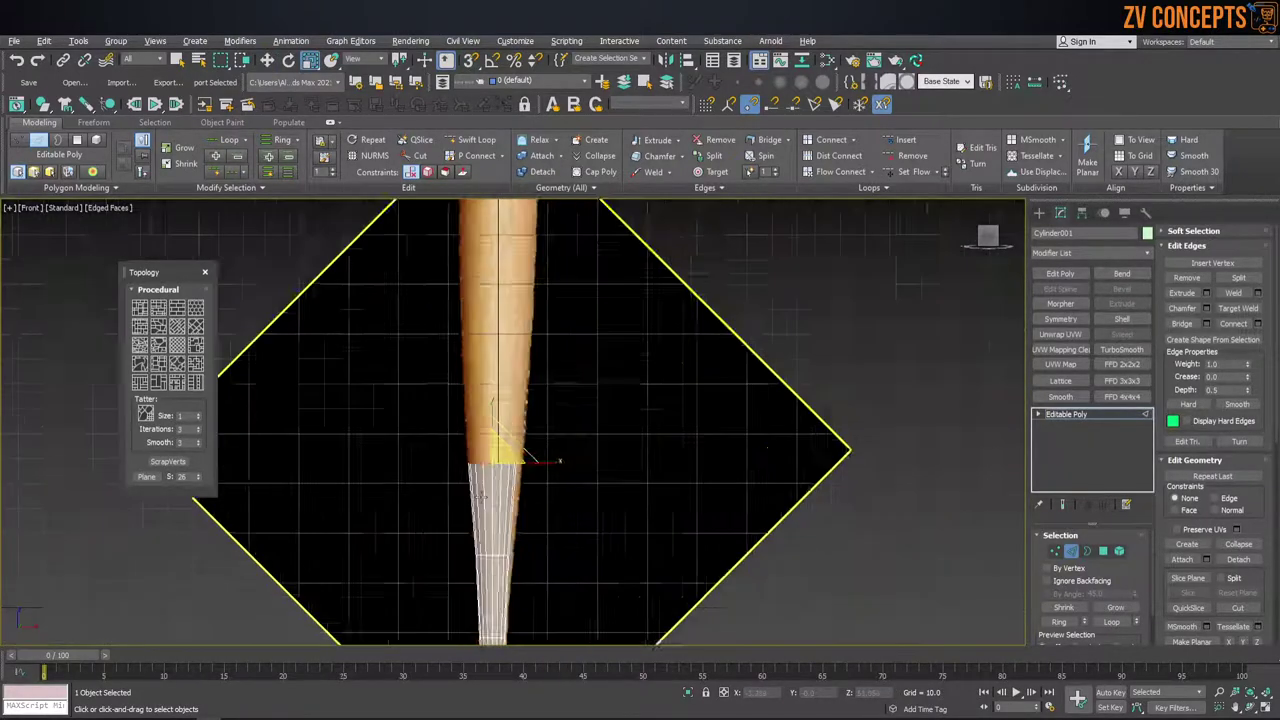
pyautogui.scroll(-3, 489, 467)
pyautogui.scroll(4, 489, 467)
pyautogui.moveTo(489, 465); pyautogui.dragTo(487, 410)
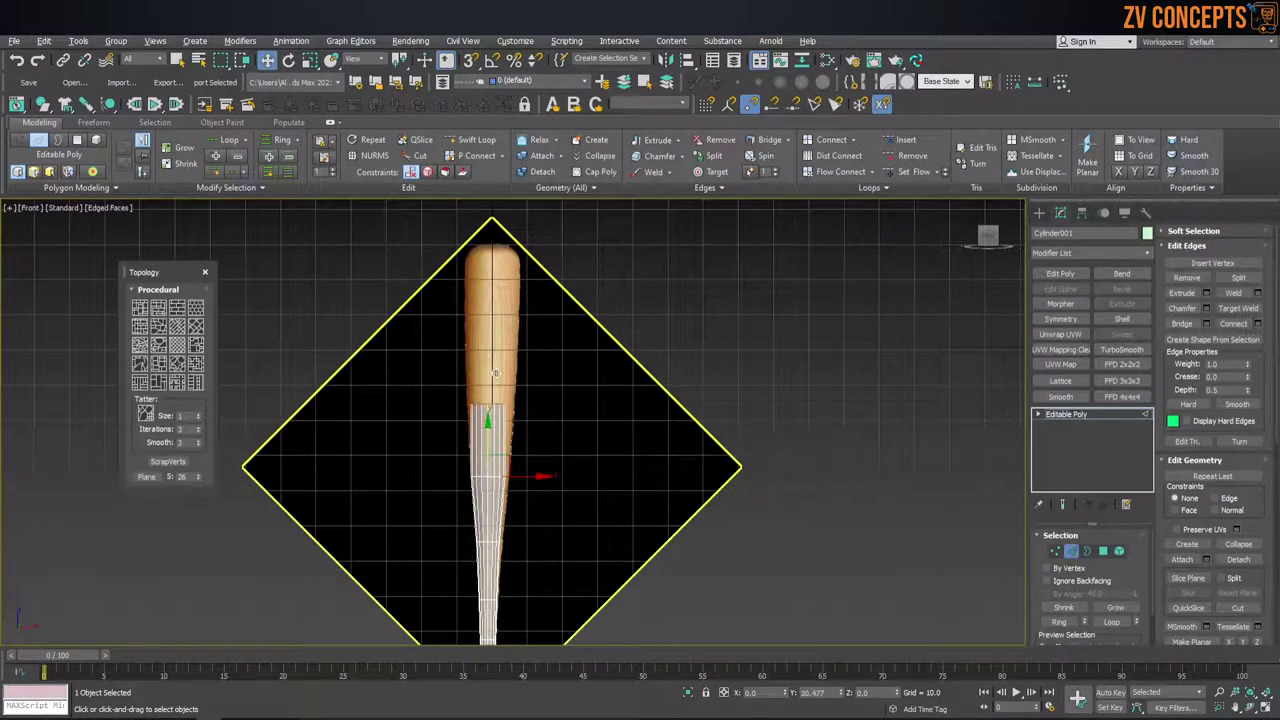
pyautogui.scroll(3, 487, 410)
pyautogui.scroll(3, 487, 410)
pyautogui.press('r')
pyautogui.moveTo(489, 396); pyautogui.dragTo(489, 392)
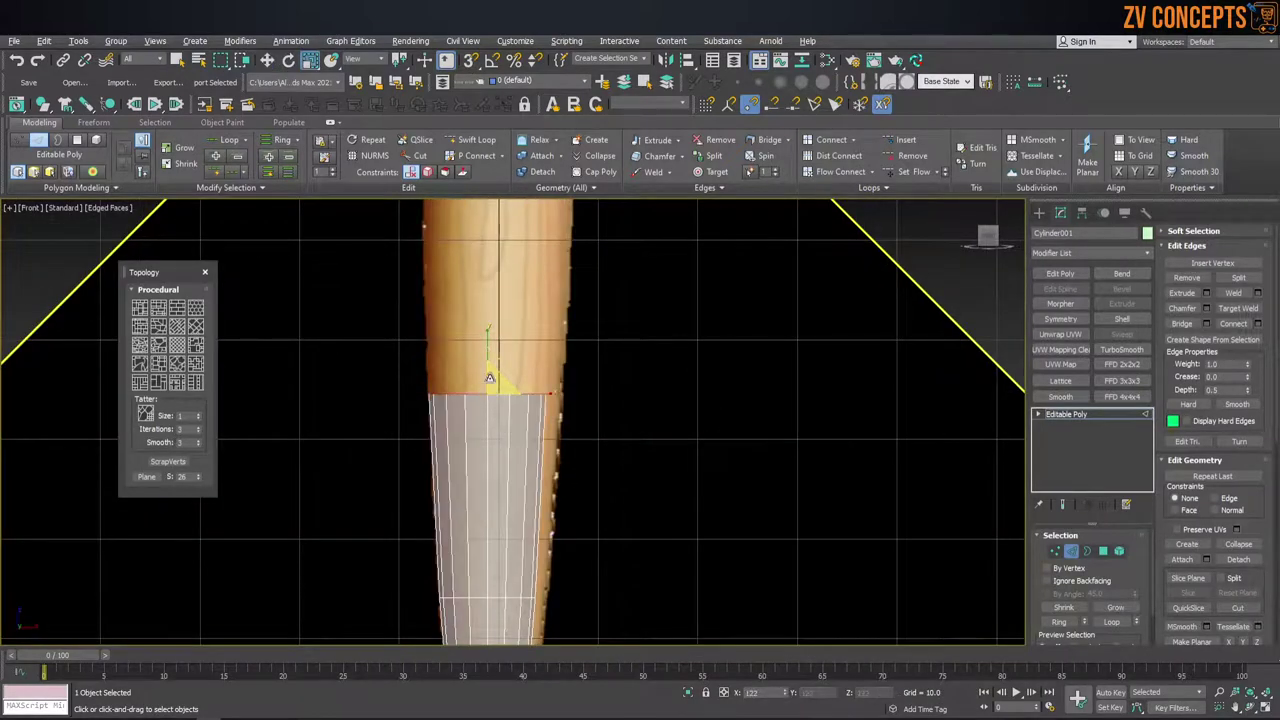
pyautogui.press('w')
# Add a final short section and narrow its loop to fit the bat's top.
pyautogui.scroll(-5, 489, 392)
pyautogui.scroll(3, 481, 362)
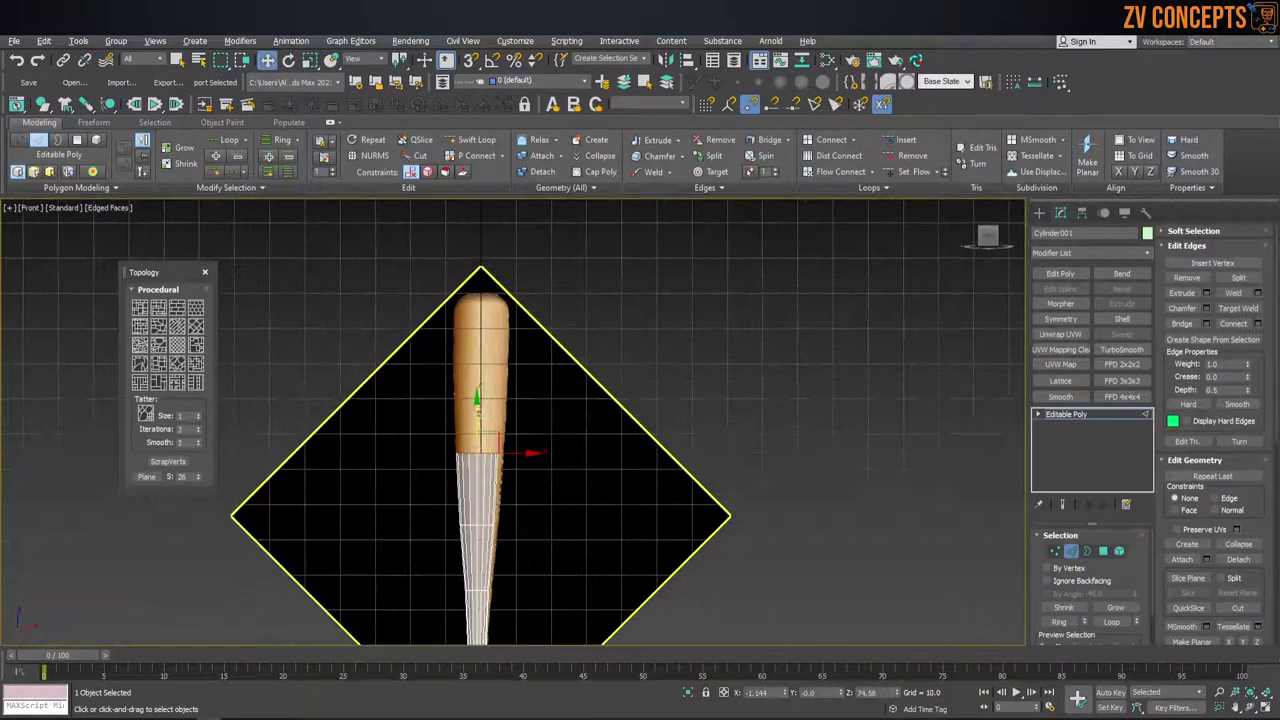
pyautogui.moveTo(478, 398); pyautogui.dragTo(477, 380)
pyautogui.scroll(3, 477, 380)
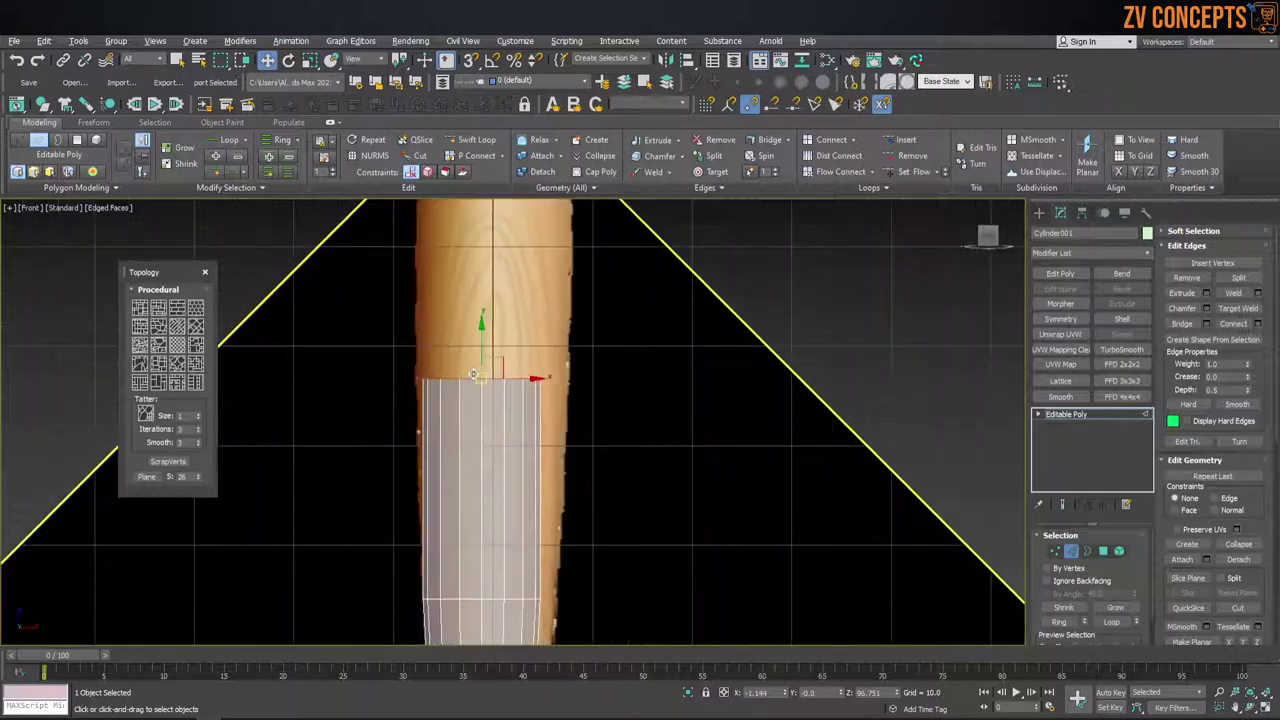
pyautogui.press('r')
pyautogui.moveTo(483, 374)
pyautogui.mouseDown()
pyautogui.moveTo(484, 385)
pyautogui.moveTo(499, 311)
pyautogui.moveTo(474, 262)
pyautogui.mouseUp()
pyautogui.scroll(-4, 485, 383)
pyautogui.press('w')
pyautogui.scroll(3, 490, 320)
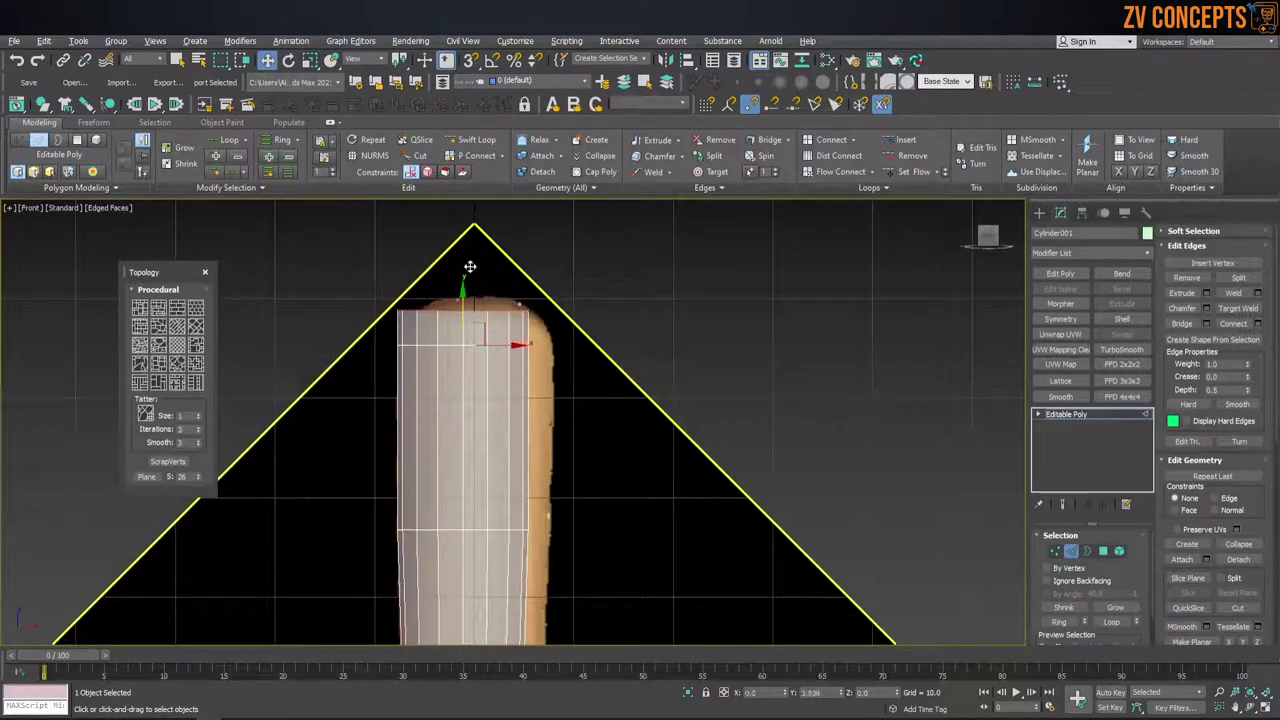
pyautogui.scroll(-5, 474, 262)
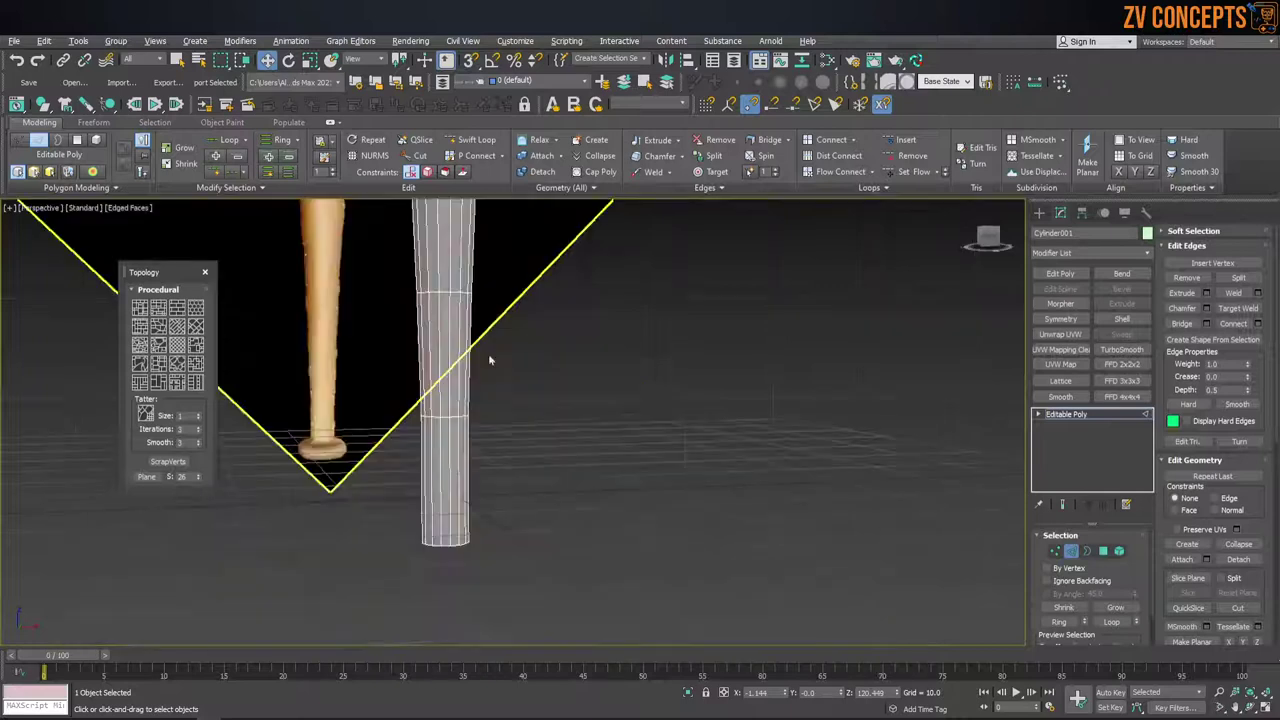
# In Perspective view, scale the top loop inward to inset a flat ring of faces.
pyautogui.scroll(-3, 488, 357)
pyautogui.press('p')
pyautogui.press('z')
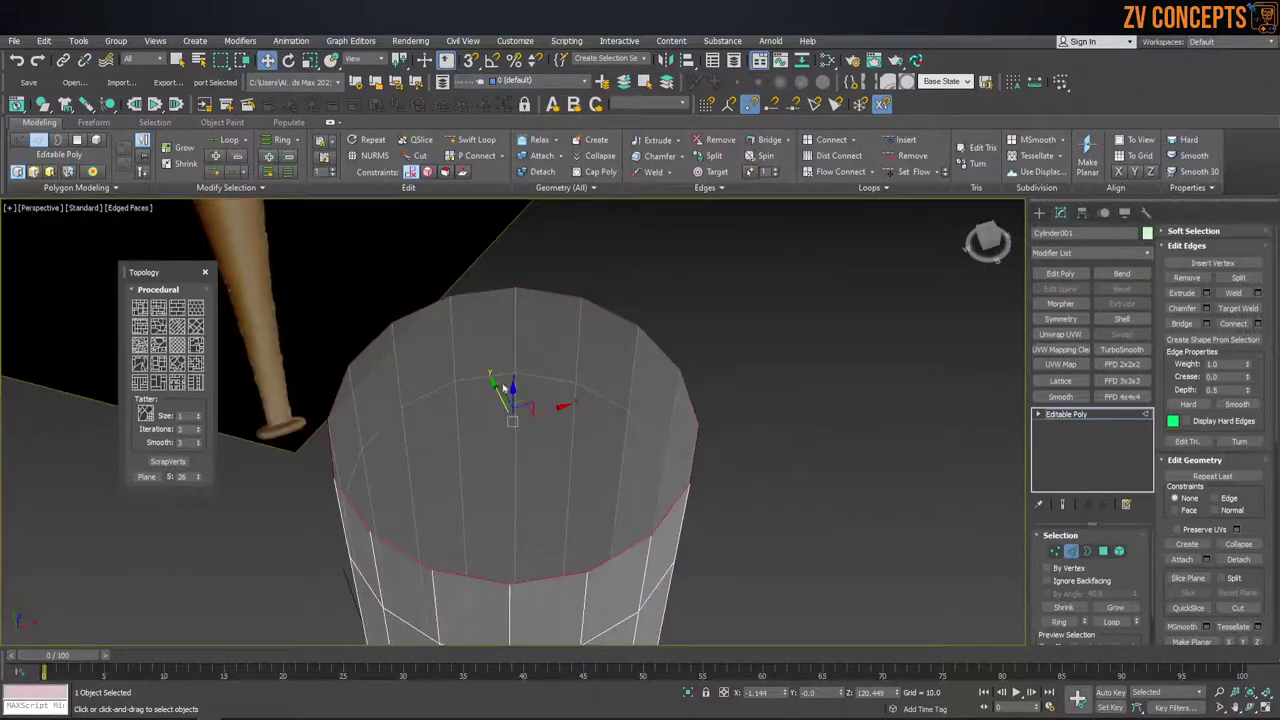
pyautogui.press('r')
pyautogui.keyDown('shift'); pyautogui.moveTo(508, 428); pyautogui.dragTo(522, 538); pyautogui.keyUp('shift')
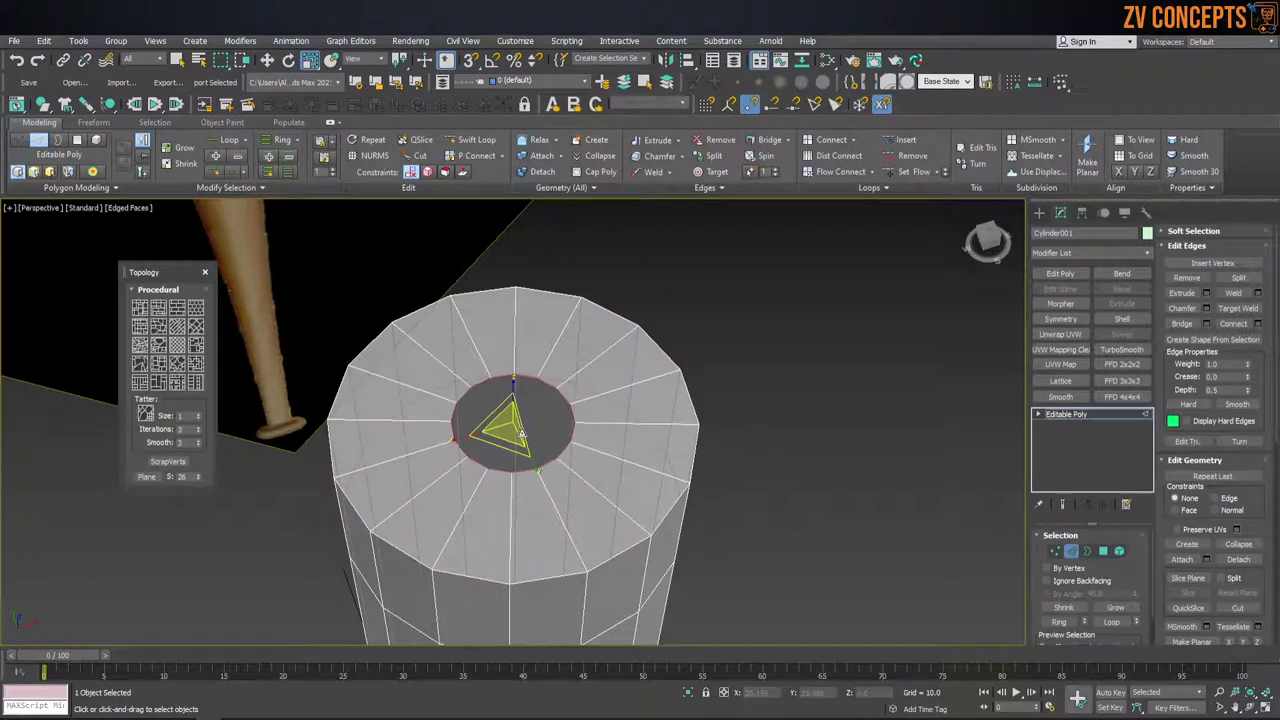
# Clear the selection and select the outer top rim edge loop.
pyautogui.press('w')
pyautogui.keyDown('alt'); pyautogui.moveTo(522, 463); pyautogui.dragTo(507, 405, button='middle'); pyautogui.keyUp('alt')
pyautogui.hotkey('ctrl', 'd')
pyautogui.doubleClick(519, 393)
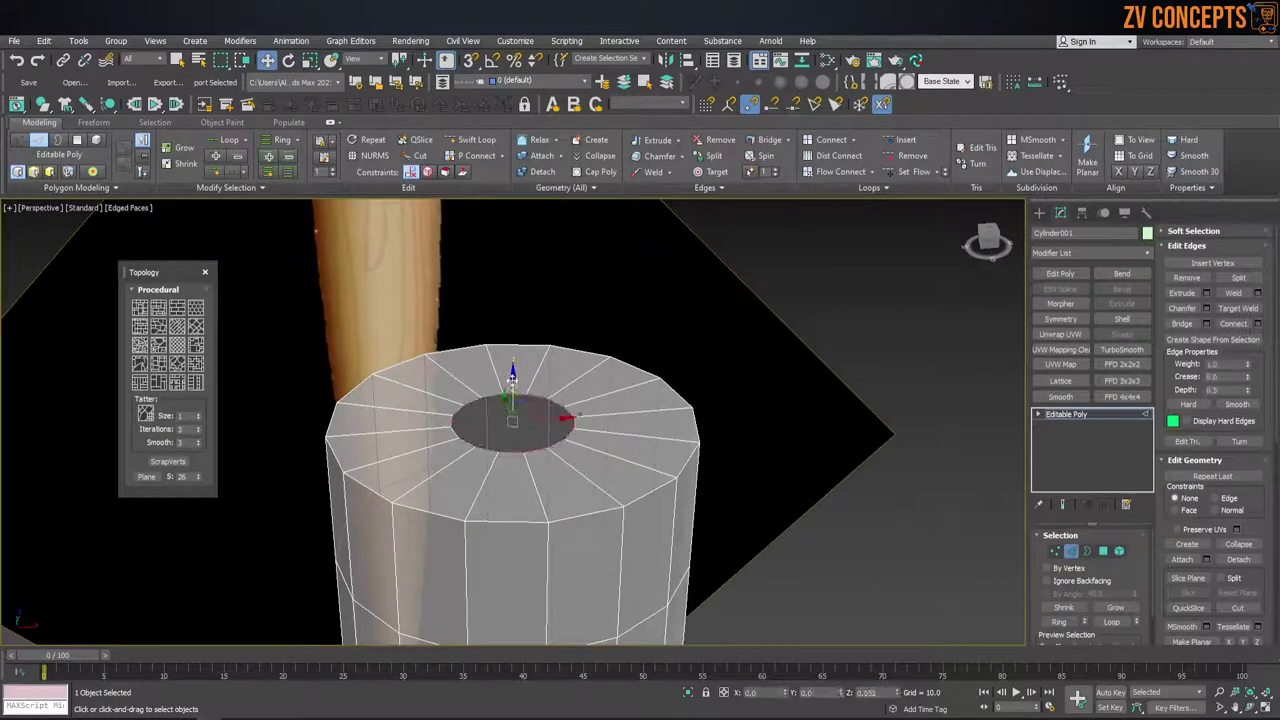
pyautogui.doubleClick(582, 512)
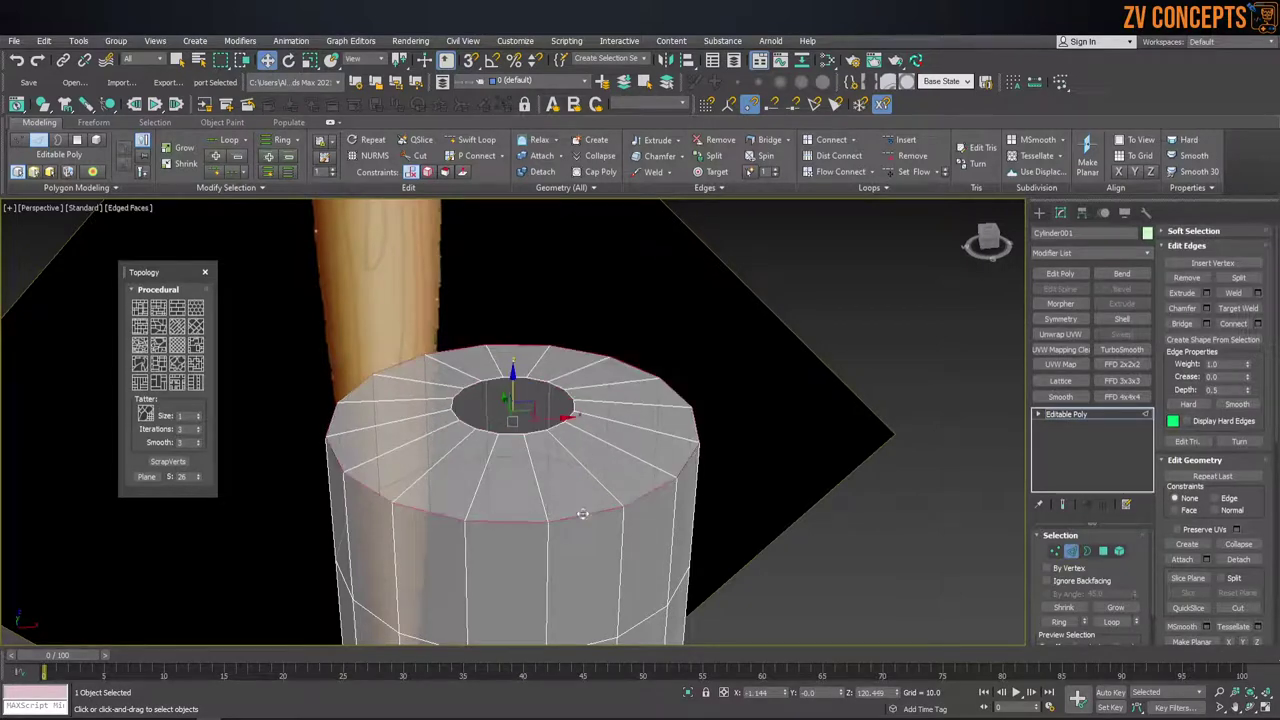
# Chamfer the outer top rim with amount 5.829 and 2 segments.
pyautogui.click(1206, 309)
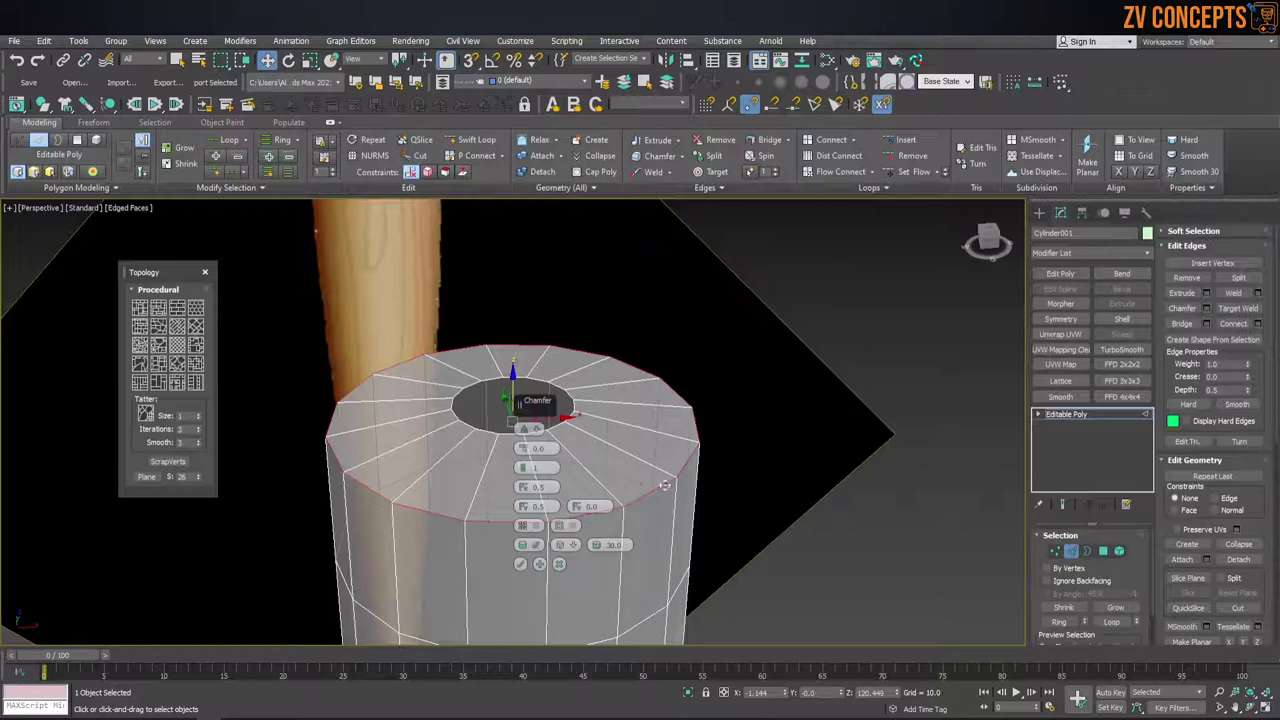
pyautogui.moveTo(522, 448); pyautogui.dragTo(522, 420)
pyautogui.moveTo(522, 467); pyautogui.dragTo(522, 460)
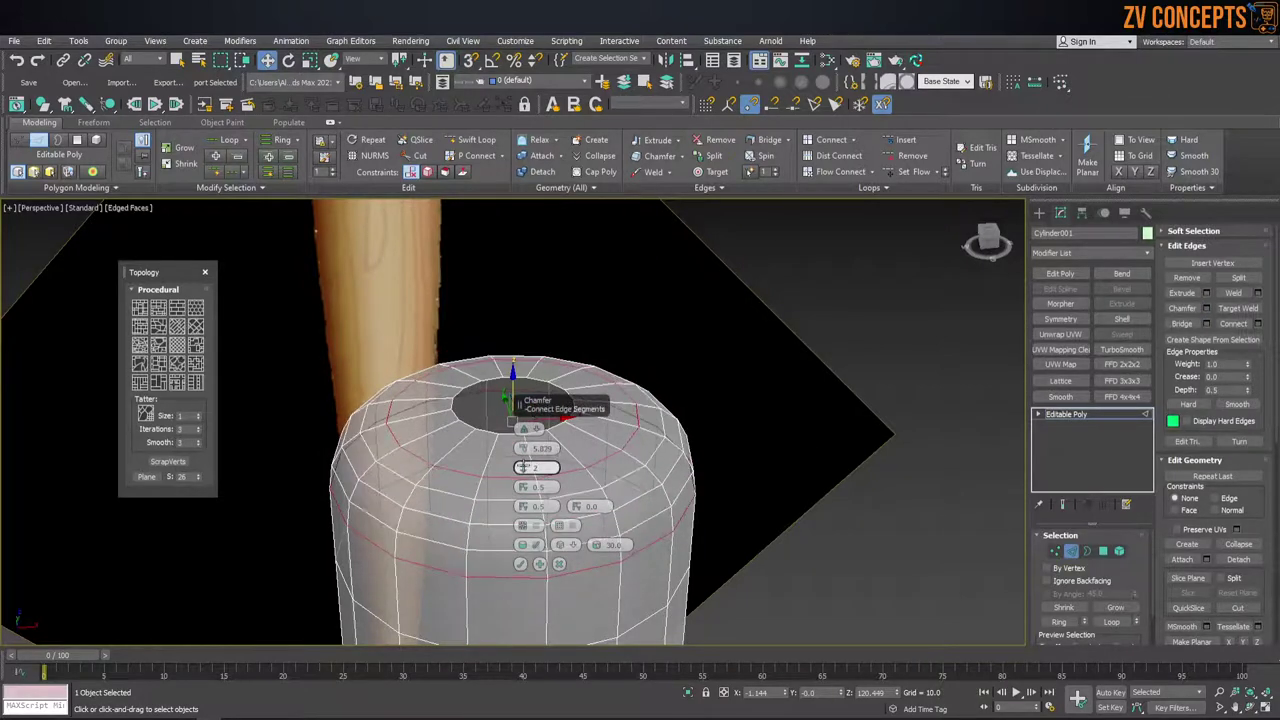
pyautogui.click(520, 563)
pyautogui.keyDown('alt'); pyautogui.moveTo(520, 563); pyautogui.dragTo(535, 397, button='middle'); pyautogui.keyUp('alt')
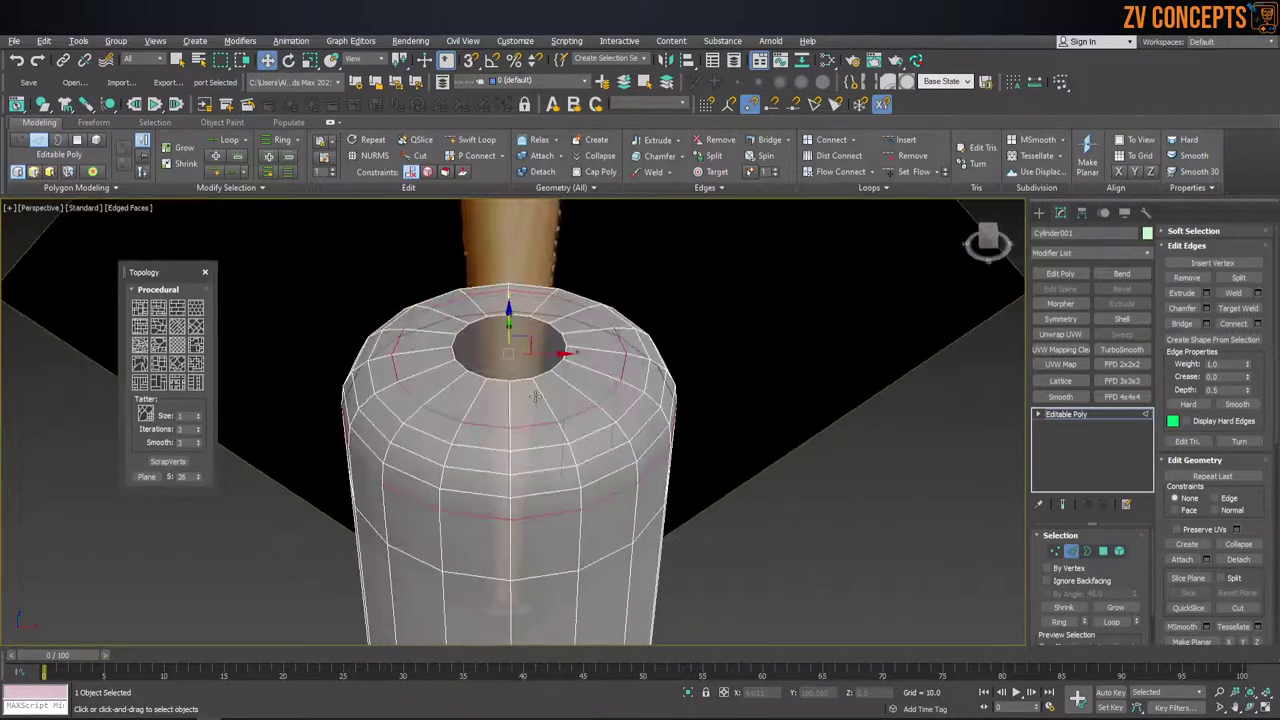
pyautogui.keyDown('alt'); pyautogui.moveTo(540, 376); pyautogui.dragTo(531, 406, button='middle'); pyautogui.keyUp('alt')
# Show the Front view with edged faces, framed on the reference bat's knob.
pyautogui.press('t')
pyautogui.press('z')
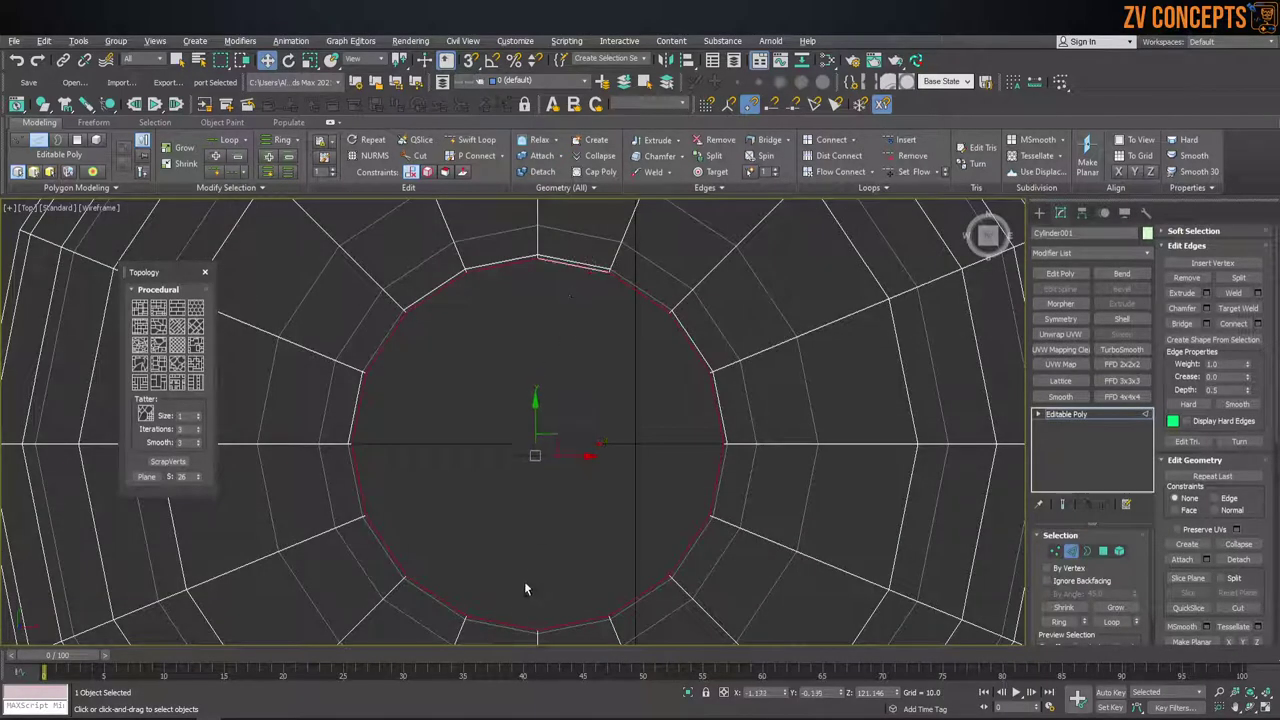
pyautogui.moveTo(524, 588)
pyautogui.keyDown('alt'); pyautogui.mouseDown(button='middle')
pyautogui.moveTo(485, 330)
pyautogui.moveTo(533, 270)
pyautogui.mouseUp(button='middle'); pyautogui.keyUp('alt')
pyautogui.scroll(-5, 485, 330)
pyautogui.press('f')
pyautogui.press('F3')
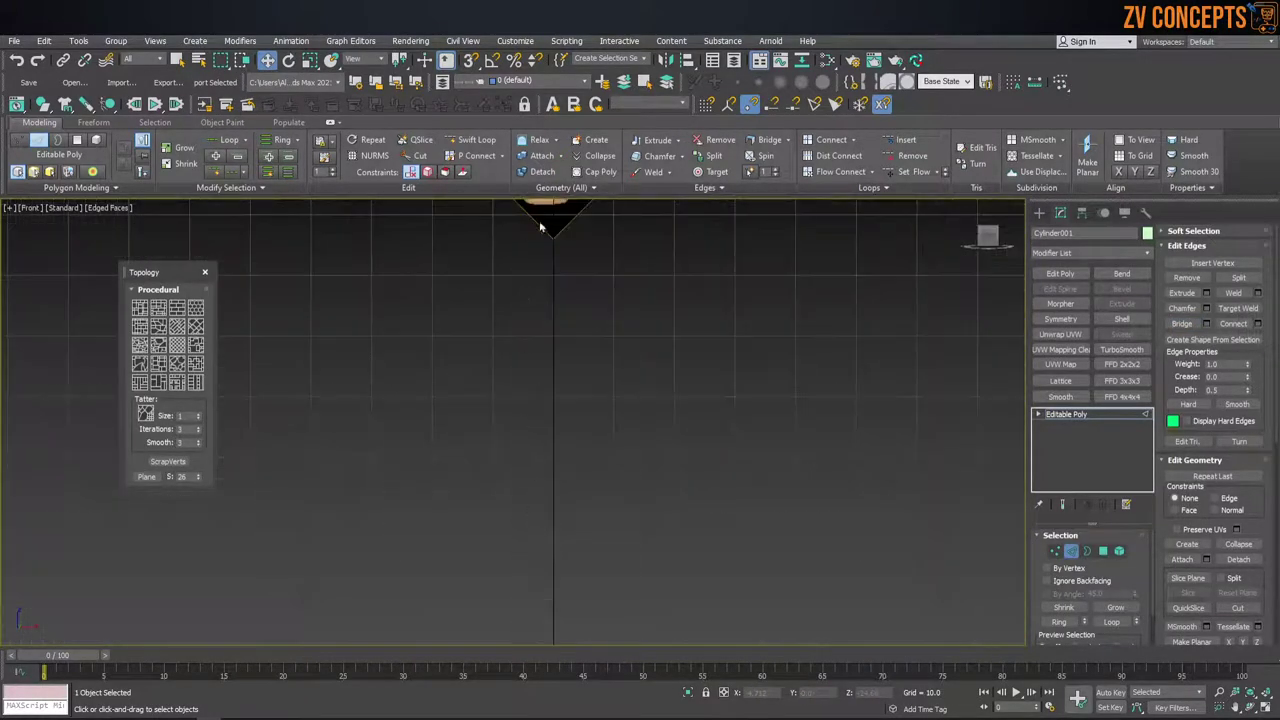
pyautogui.moveTo(563, 389); pyautogui.dragTo(580, 431, button='middle')
pyautogui.scroll(2, 590, 400)
pyautogui.scroll(2, 613, 341)
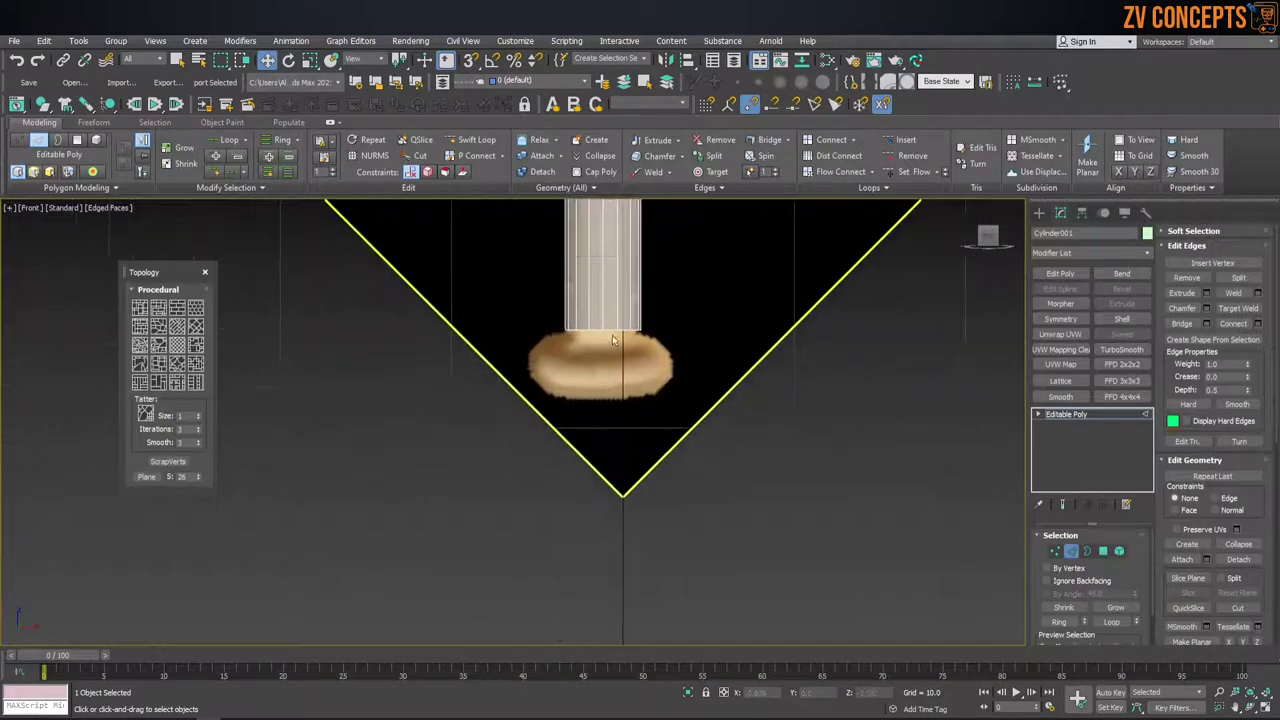
pyautogui.scroll(2, 613, 341)
# Select the cylinder's open bottom border and frame it in Perspective view.
pyautogui.click(611, 321)
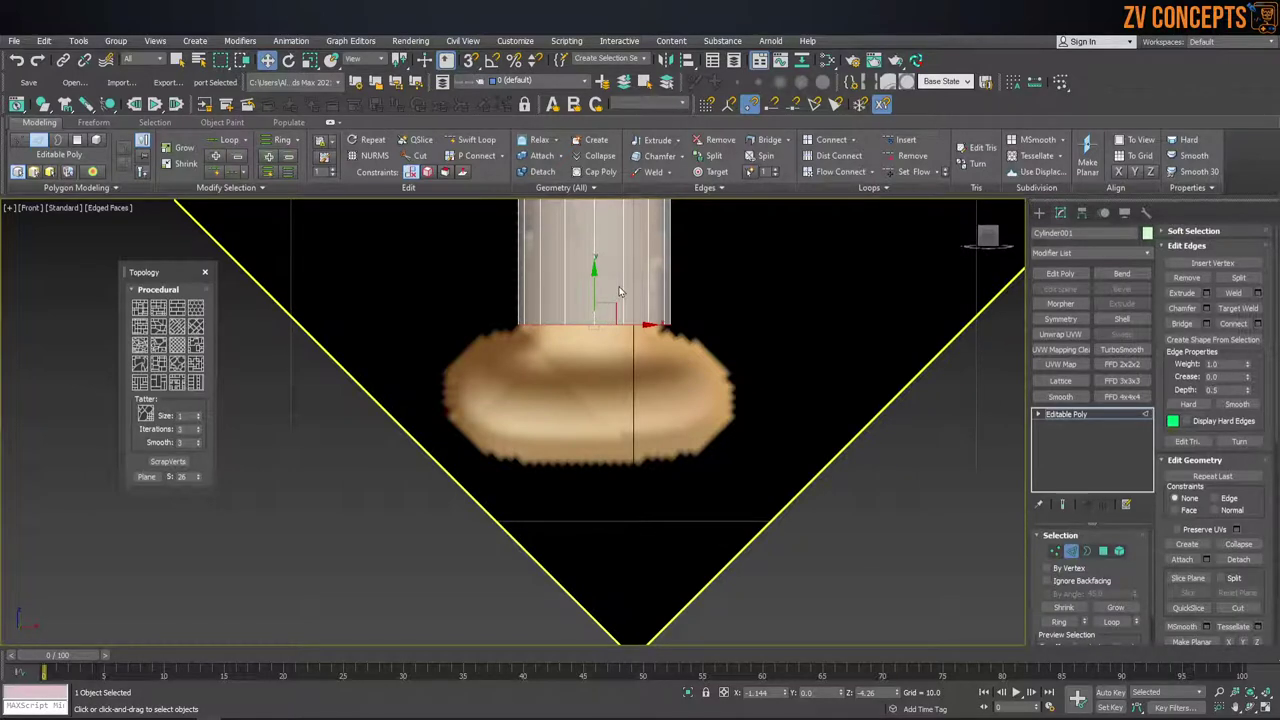
pyautogui.press('p')
pyautogui.scroll(-3, 600, 400)
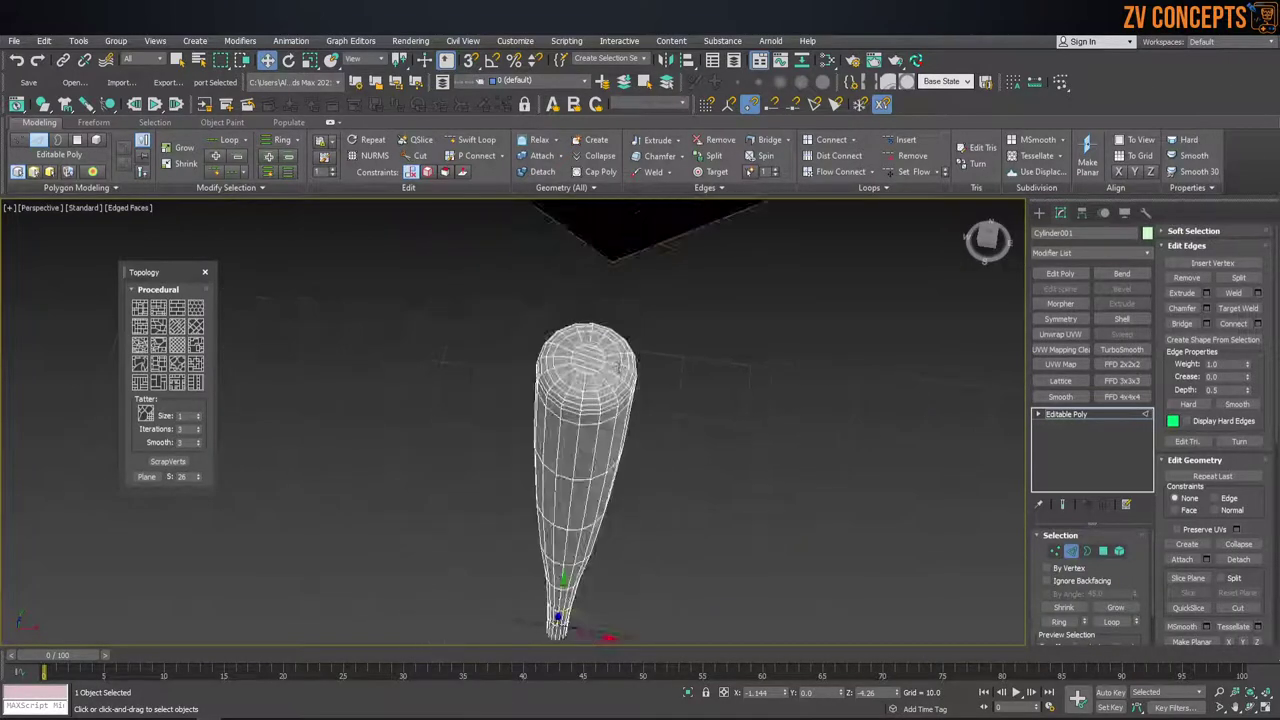
pyautogui.press('z')
pyautogui.keyDown('alt'); pyautogui.moveTo(590, 400); pyautogui.dragTo(581, 418, button='middle'); pyautogui.keyUp('alt')
pyautogui.press('r')
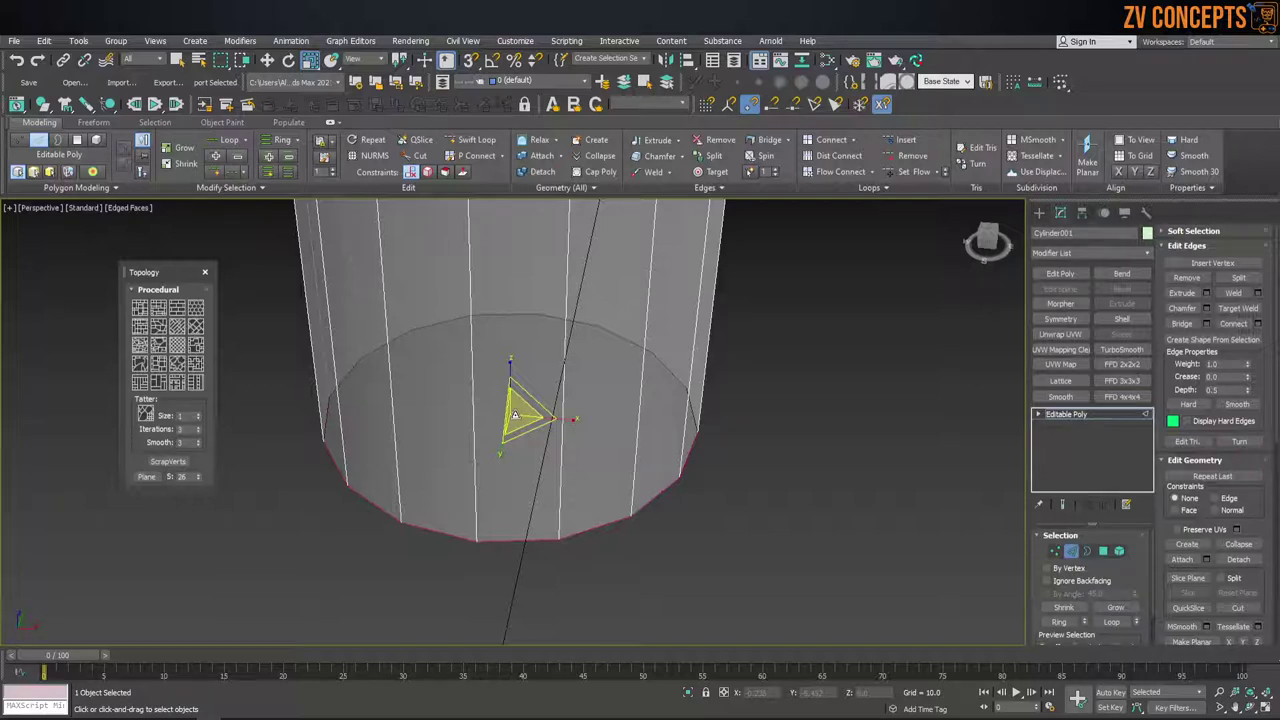
# Flare the bottom border into a wide ring, extrude a knob band down, and shrink it small.
pyautogui.keyDown('shift'); pyautogui.moveTo(514, 415); pyautogui.dragTo(498, 370); pyautogui.keyUp('shift')
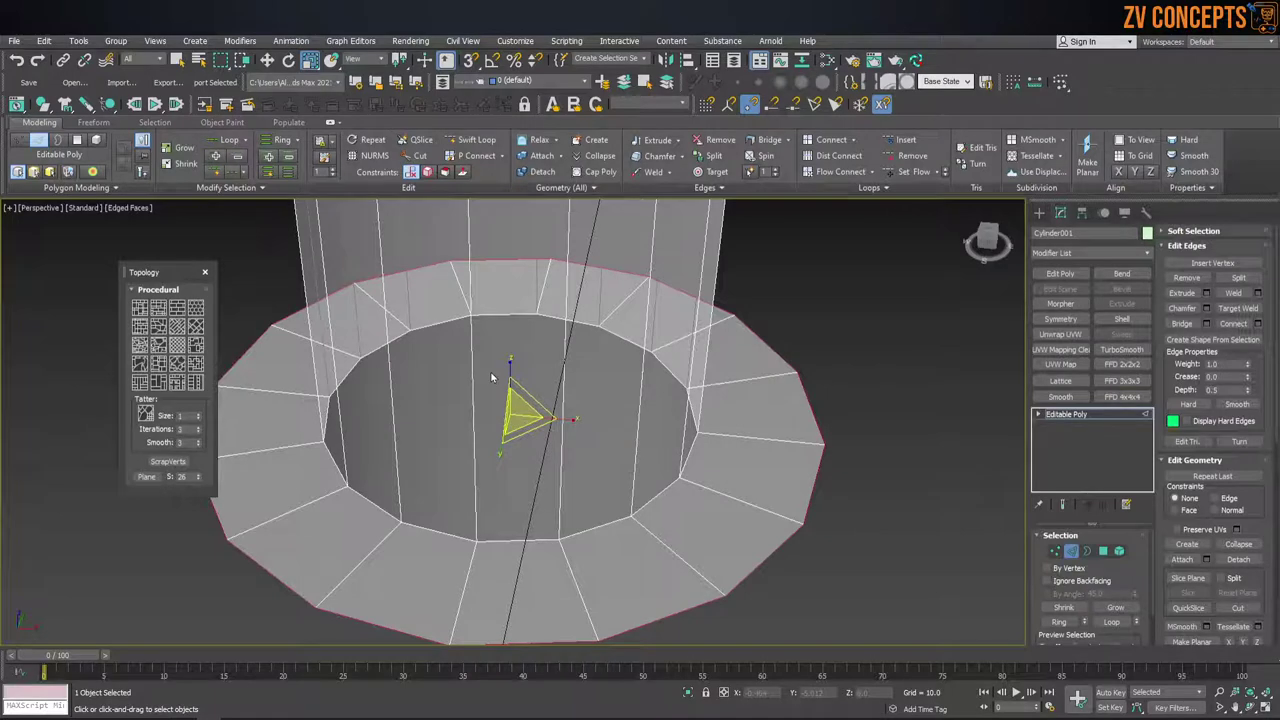
pyautogui.press('f')
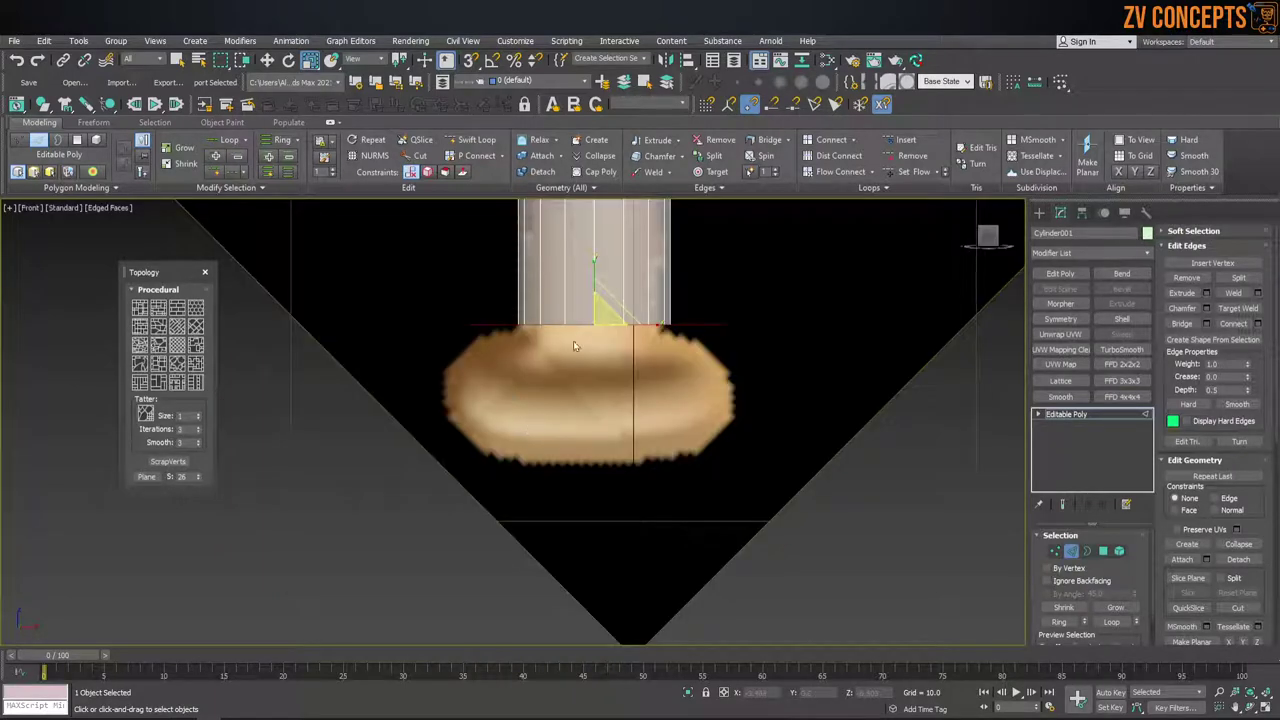
pyautogui.press('w')
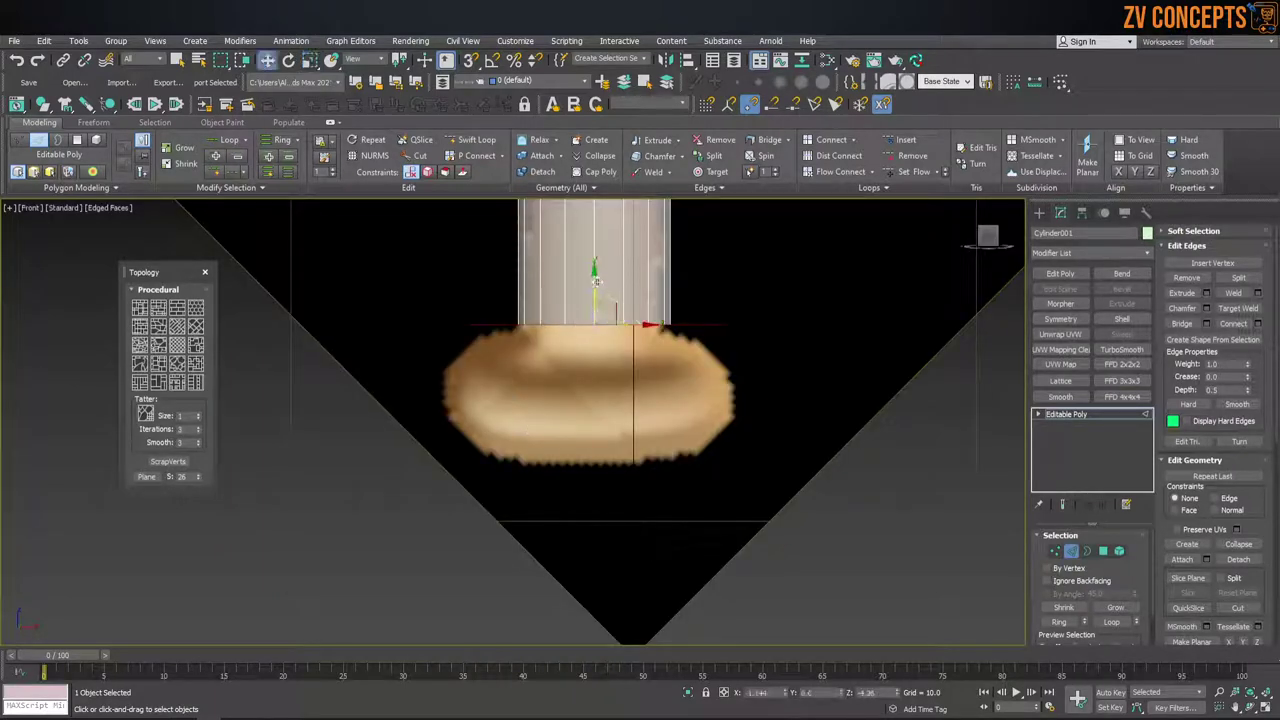
pyautogui.keyDown('shift'); pyautogui.moveTo(595, 281); pyautogui.dragTo(595, 362); pyautogui.keyUp('shift')
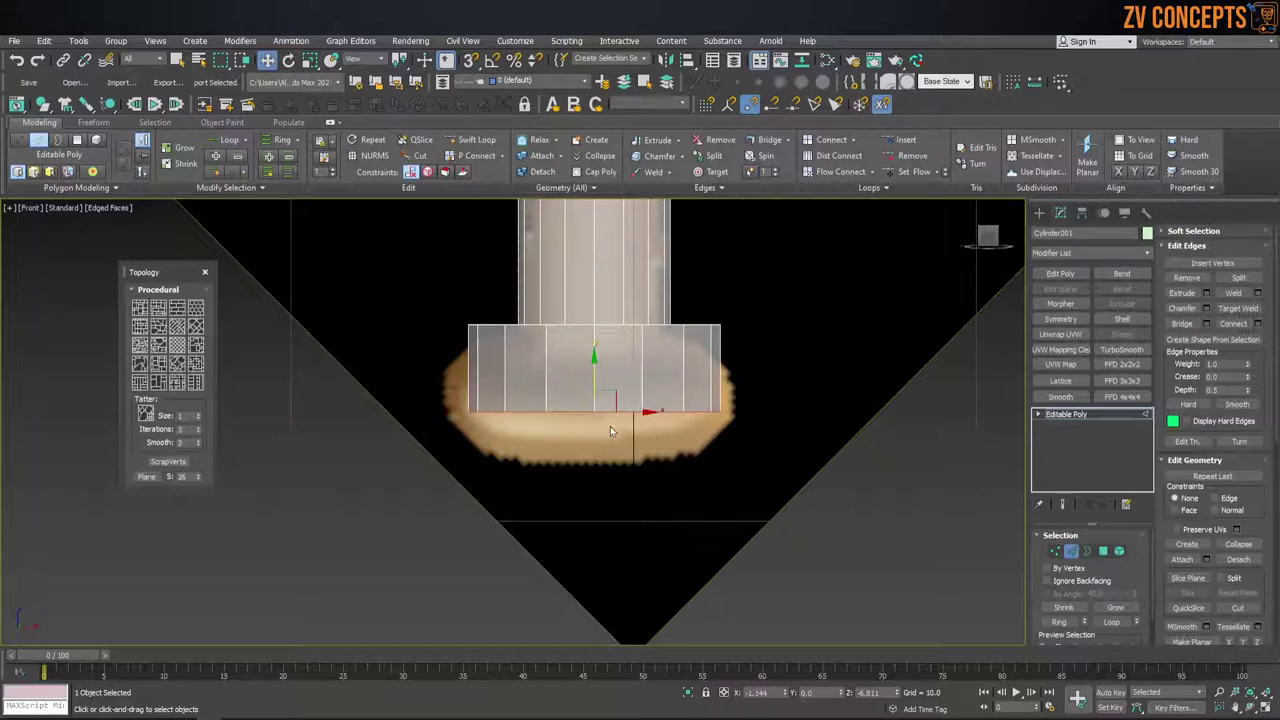
pyautogui.press('r')
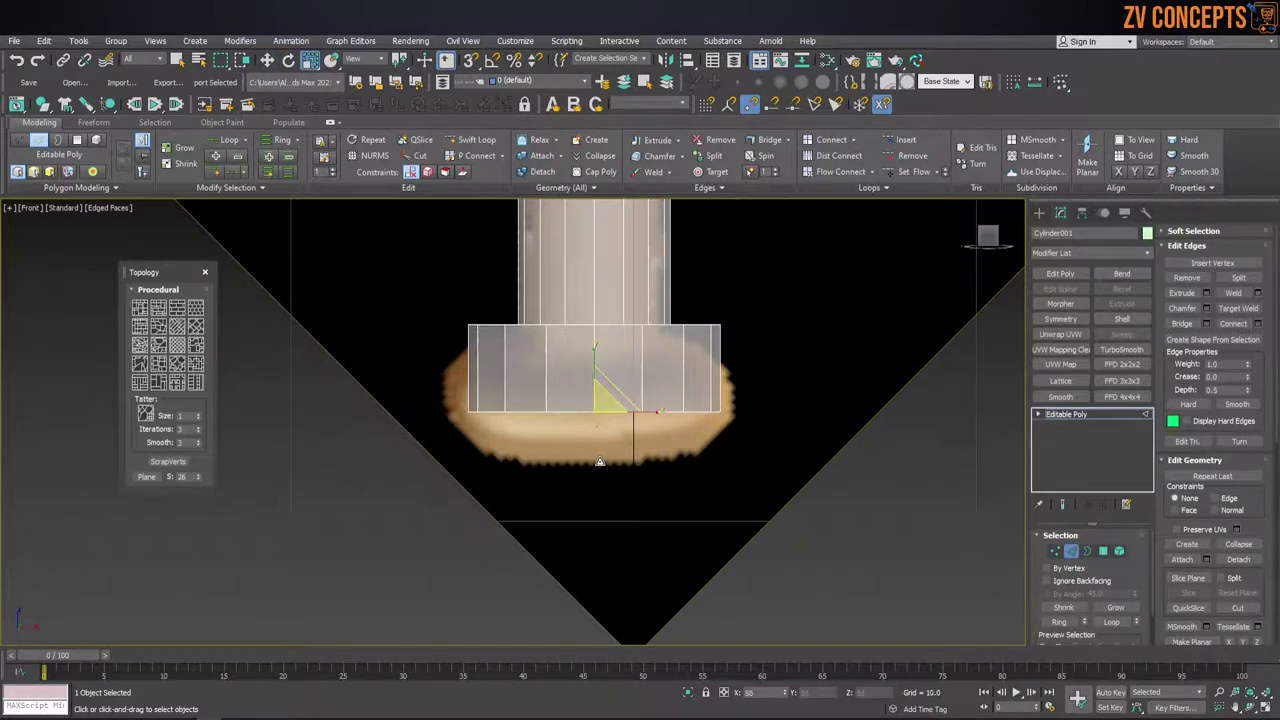
pyautogui.keyDown('alt'); pyautogui.moveTo(600, 461); pyautogui.dragTo(590, 335, button='middle'); pyautogui.keyUp('alt')
pyautogui.moveTo(601, 405); pyautogui.dragTo(606, 432)
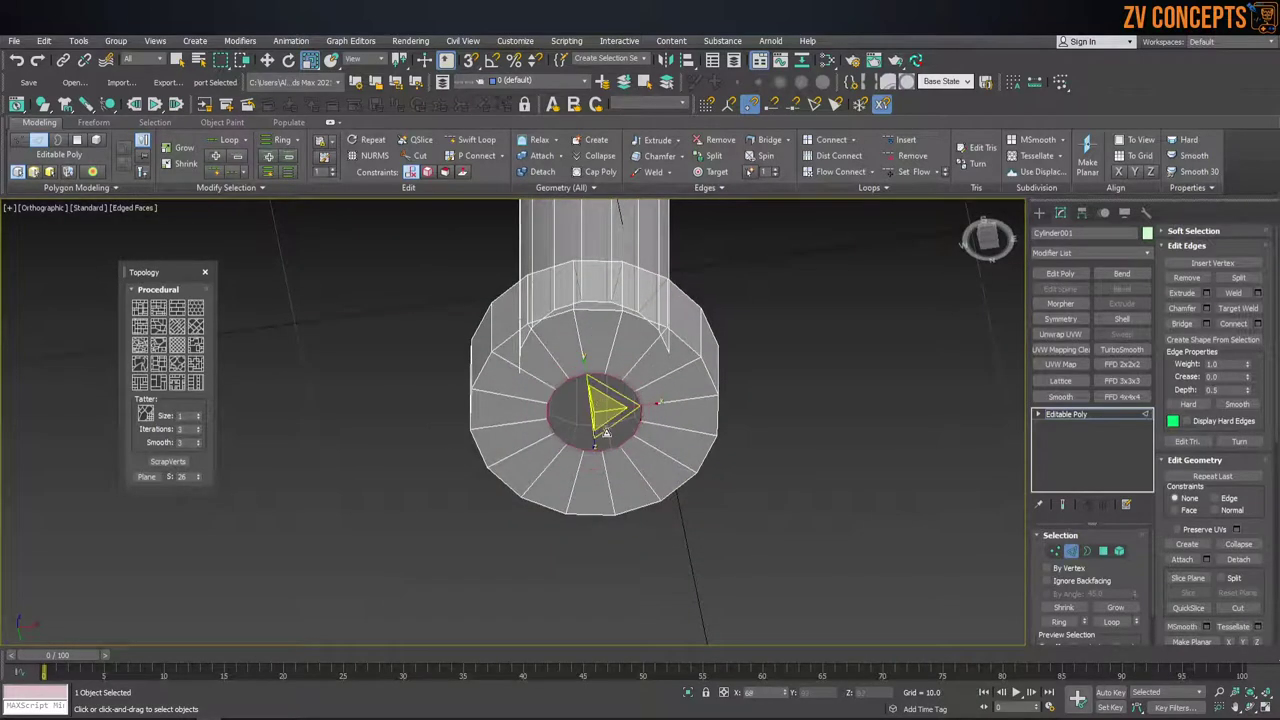
# Select the open border under the knob and close the hole with Bridge.
pyautogui.press('w')
pyautogui.moveTo(594, 378)
pyautogui.keyDown('alt'); pyautogui.mouseDown(button='middle')
pyautogui.moveTo(604, 398)
pyautogui.moveTo(680, 434)
pyautogui.moveTo(680, 371)
pyautogui.moveTo(680, 394)
pyautogui.mouseUp(button='middle'); pyautogui.keyUp('alt')
pyautogui.scroll(3, 610, 405)
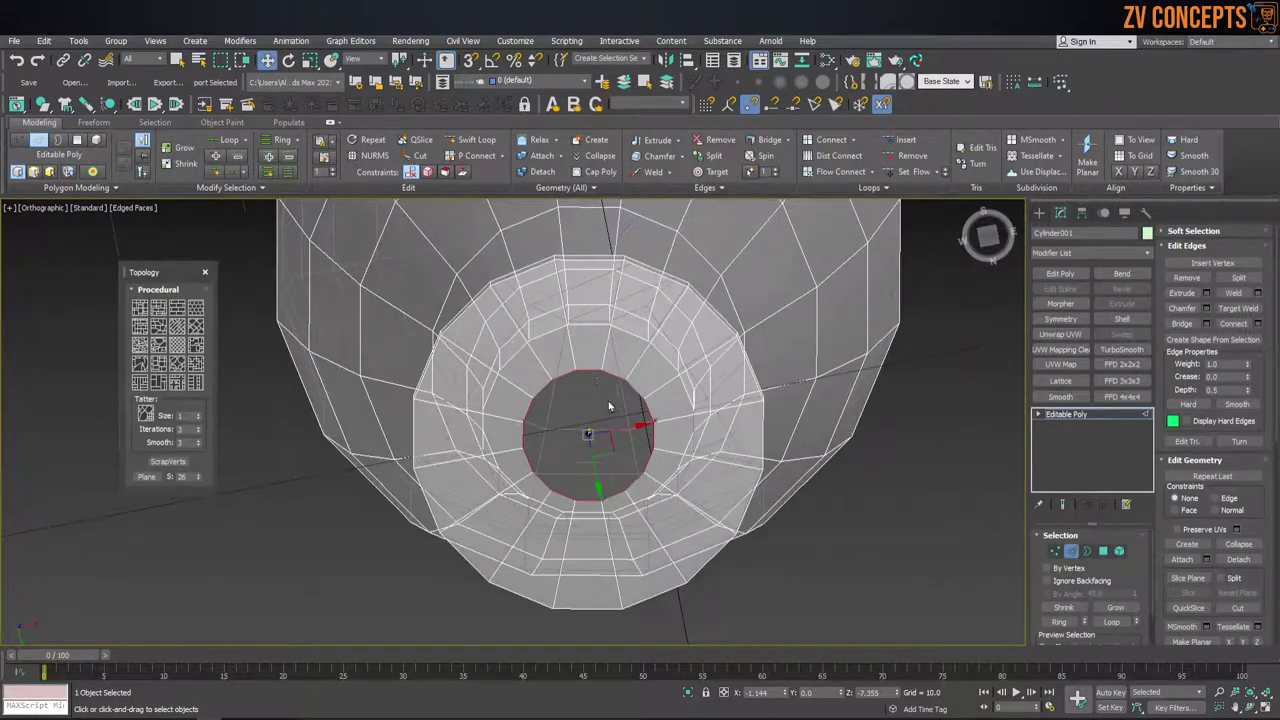
pyautogui.click(587, 496)
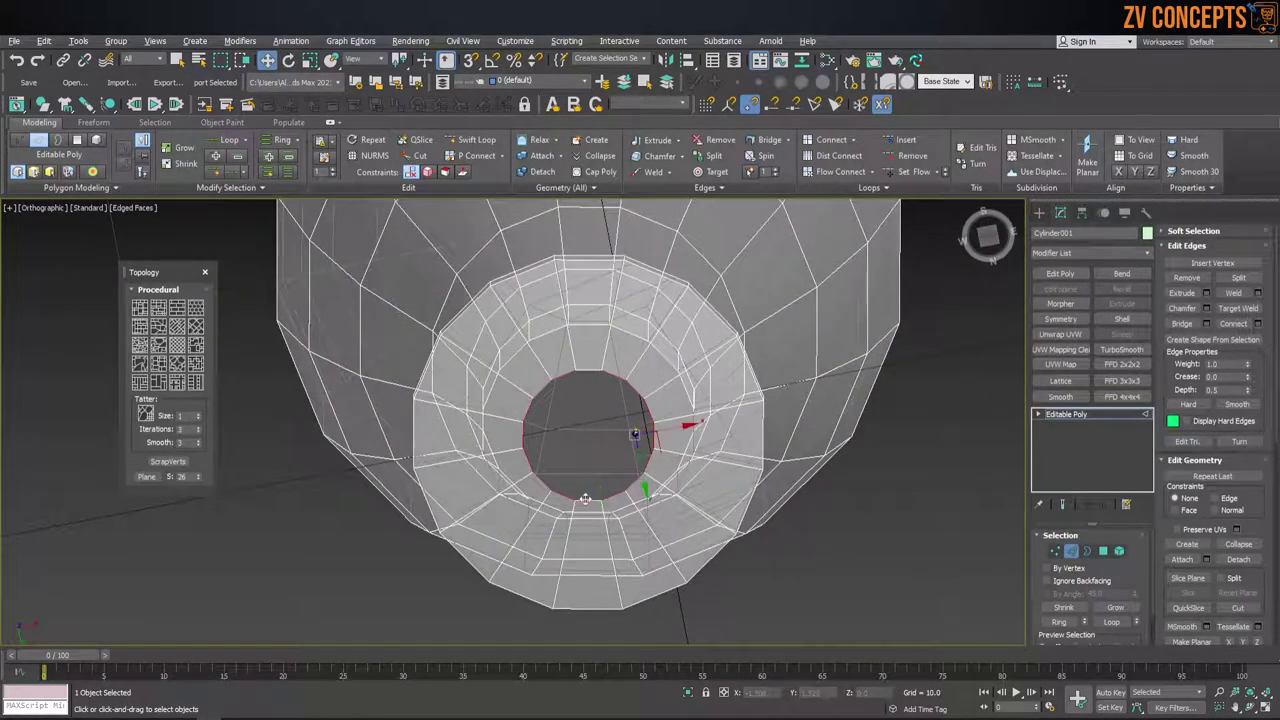
pyautogui.click(1198, 324)
pyautogui.press('f')
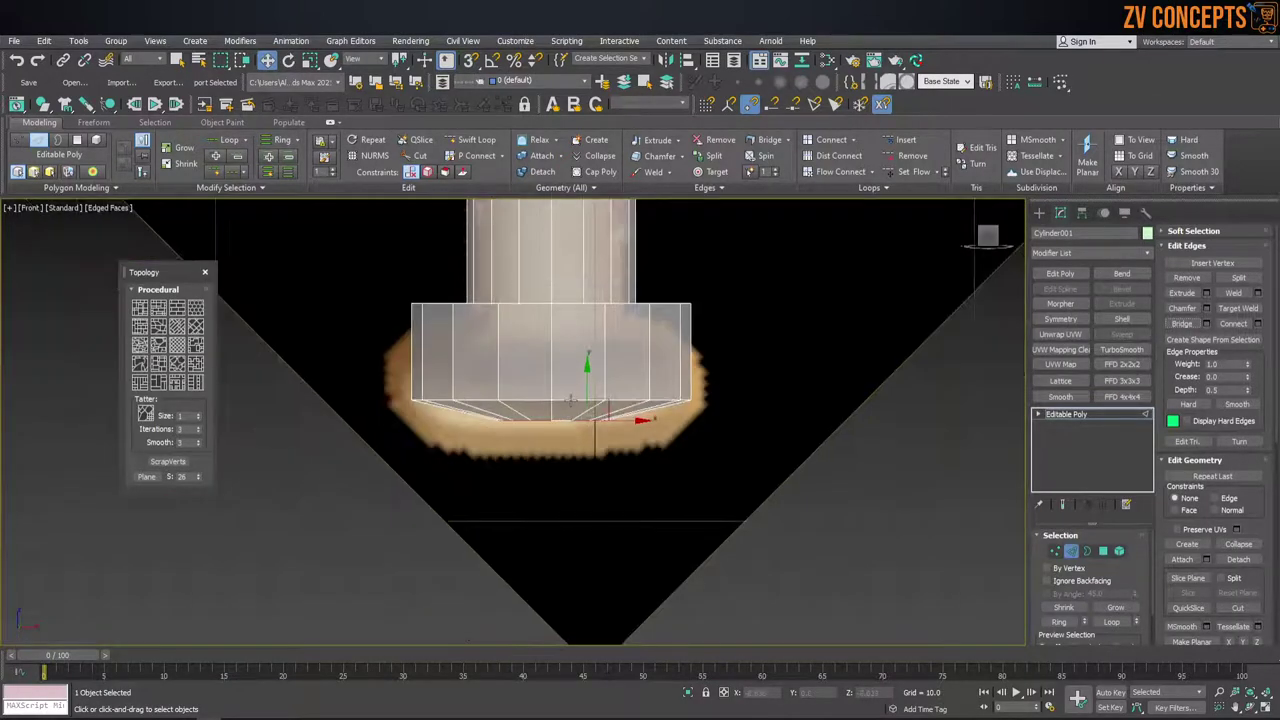
pyautogui.doubleClick(569, 400)
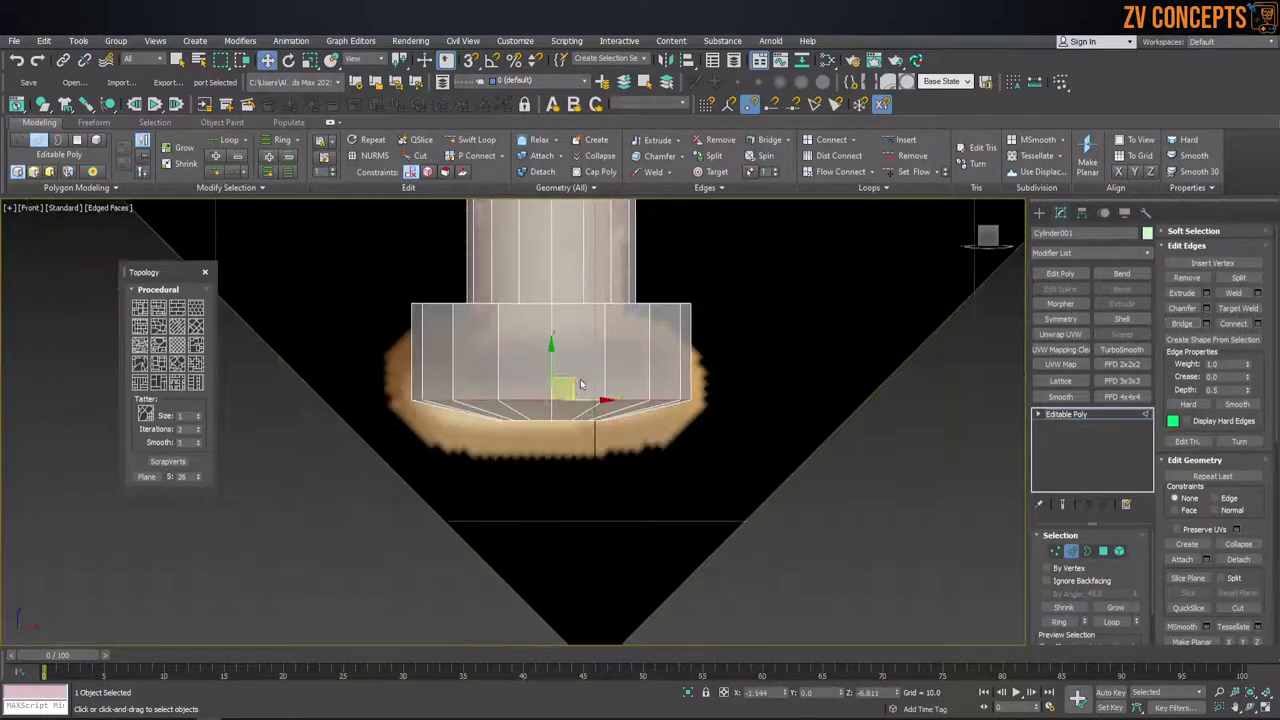
# Select the knob's top rim ring and lower it slightly.
pyautogui.doubleClick(640, 303)
pyautogui.click(648, 330)
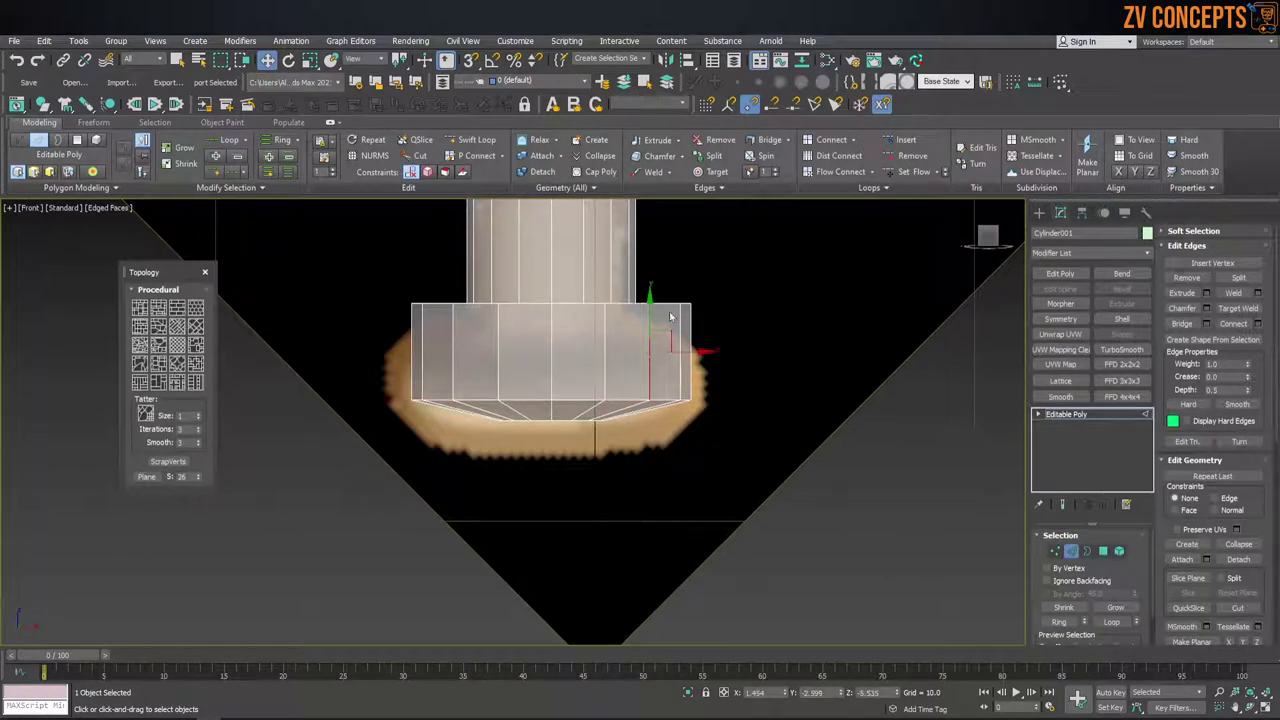
pyautogui.keyDown('alt'); pyautogui.moveTo(706, 310); pyautogui.dragTo(703, 330, button='middle'); pyautogui.keyUp('alt')
pyautogui.doubleClick(652, 305)
pyautogui.click(643, 305)
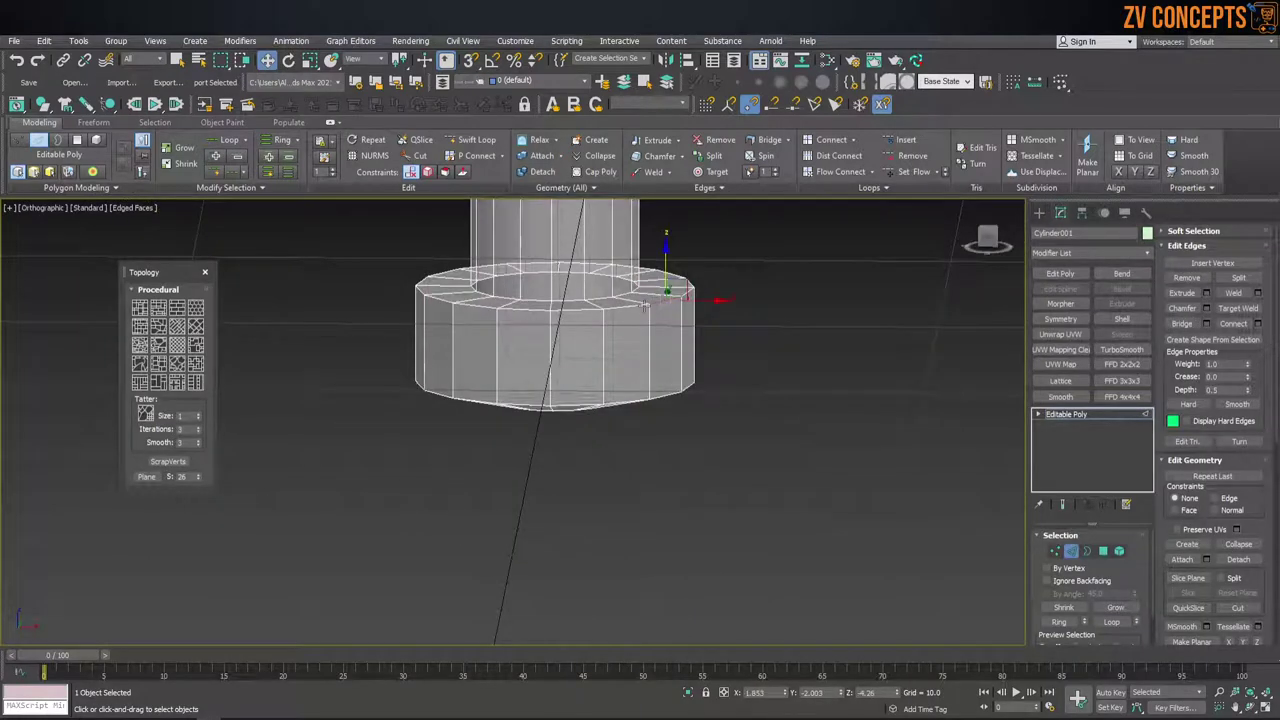
pyautogui.doubleClick(641, 307)
pyautogui.moveTo(551, 251); pyautogui.dragTo(573, 349)
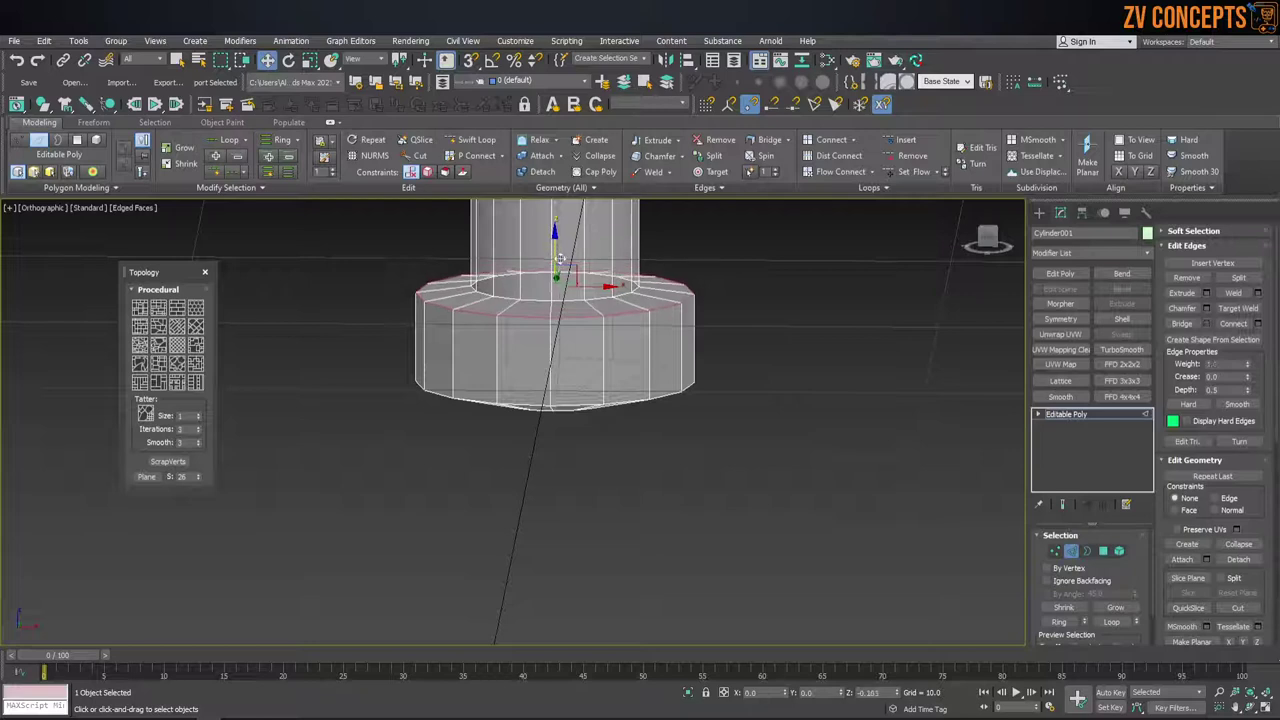
# Add the knob's bottom rim to the selection and preview a chamfer on both rims.
pyautogui.keyDown('ctrl'); pyautogui.click(587, 404); pyautogui.keyUp('ctrl')
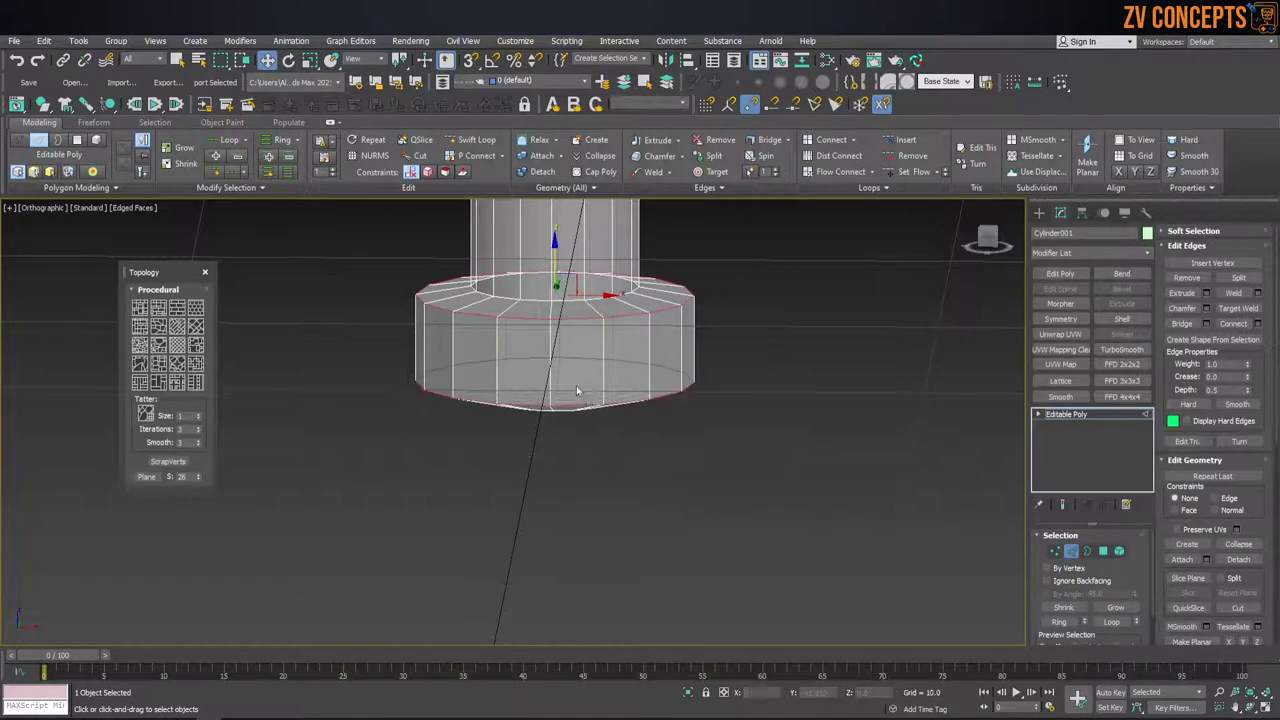
pyautogui.keyDown('alt'); pyautogui.moveTo(587, 404); pyautogui.dragTo(569, 378, button='middle'); pyautogui.keyUp('alt')
pyautogui.press('p')
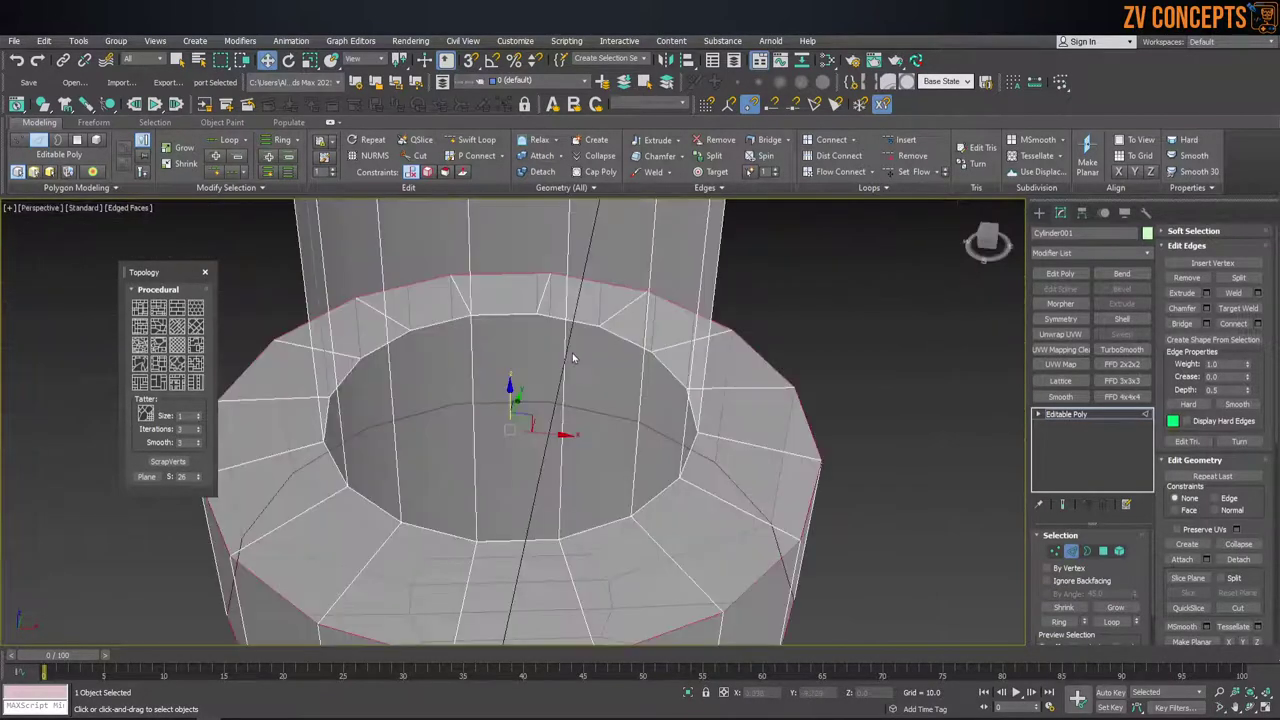
pyautogui.scroll(-3, 571, 351)
pyautogui.keyDown('alt'); pyautogui.moveTo(543, 357); pyautogui.dragTo(540, 357, button='middle'); pyautogui.keyUp('alt')
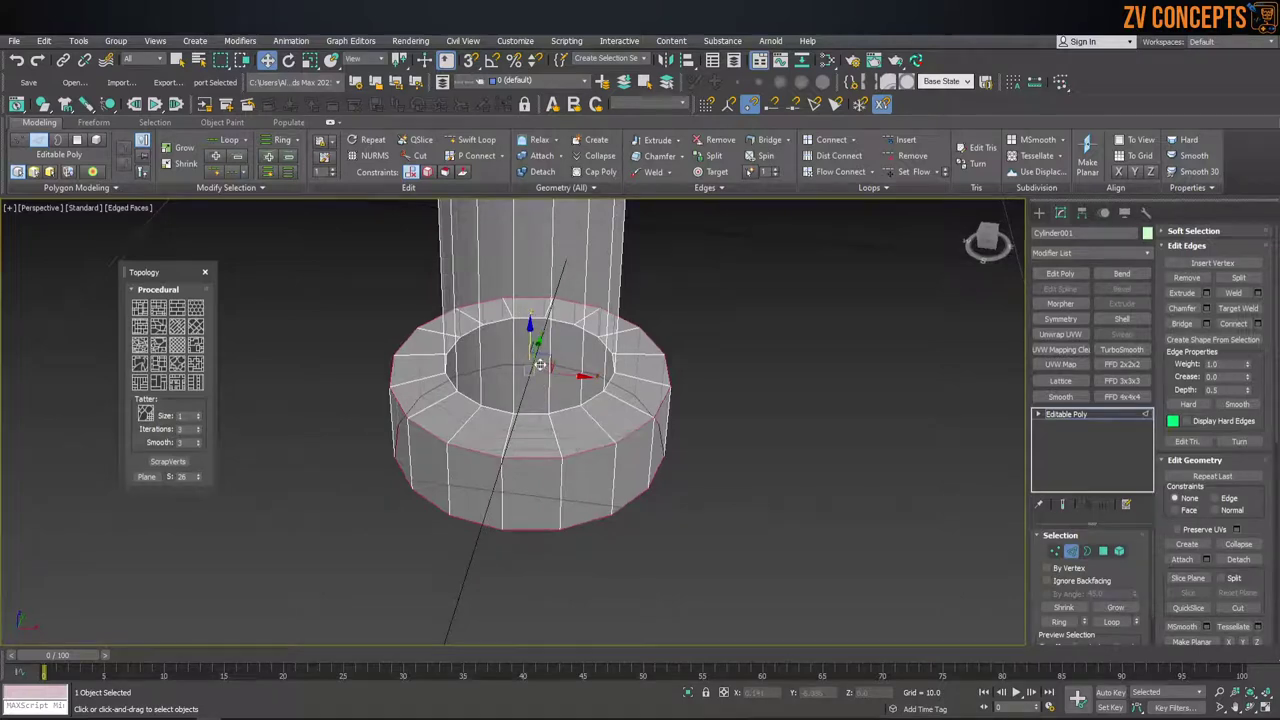
pyautogui.click(1206, 309)
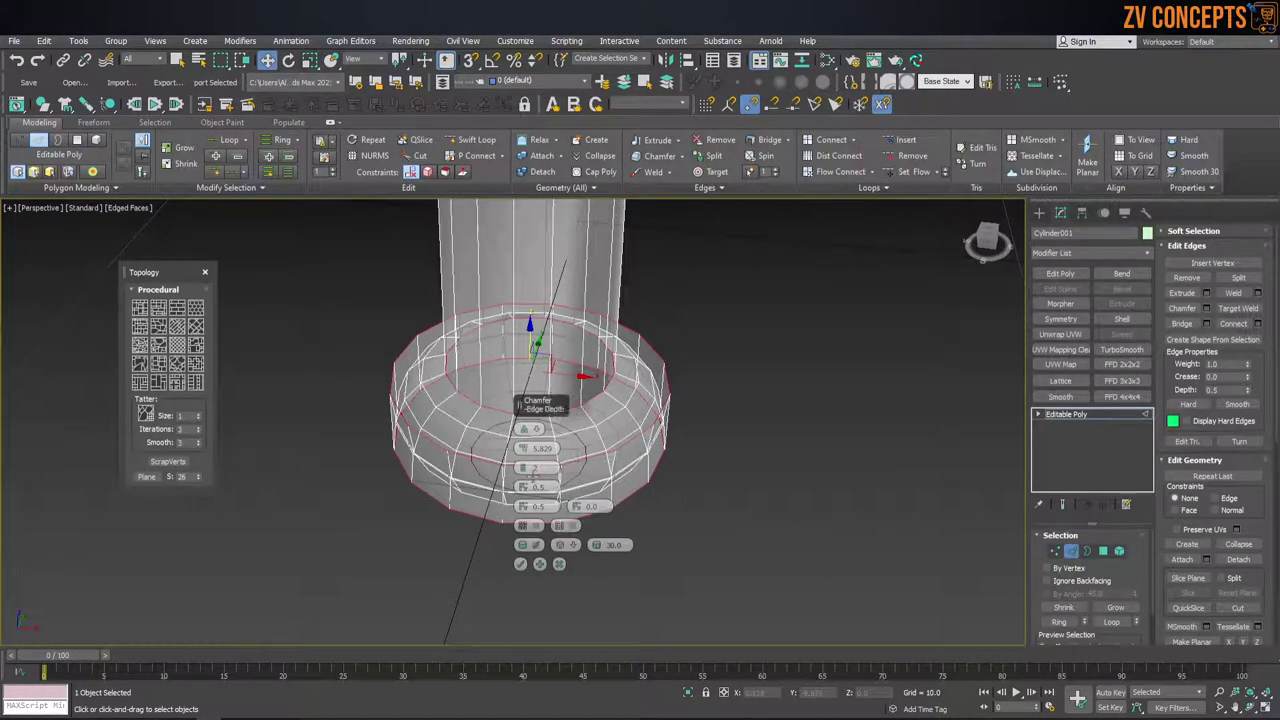
# Chamfer the knob's top and bottom rims at about 1.5 with 1 segment.
pyautogui.rightClick(523, 449)
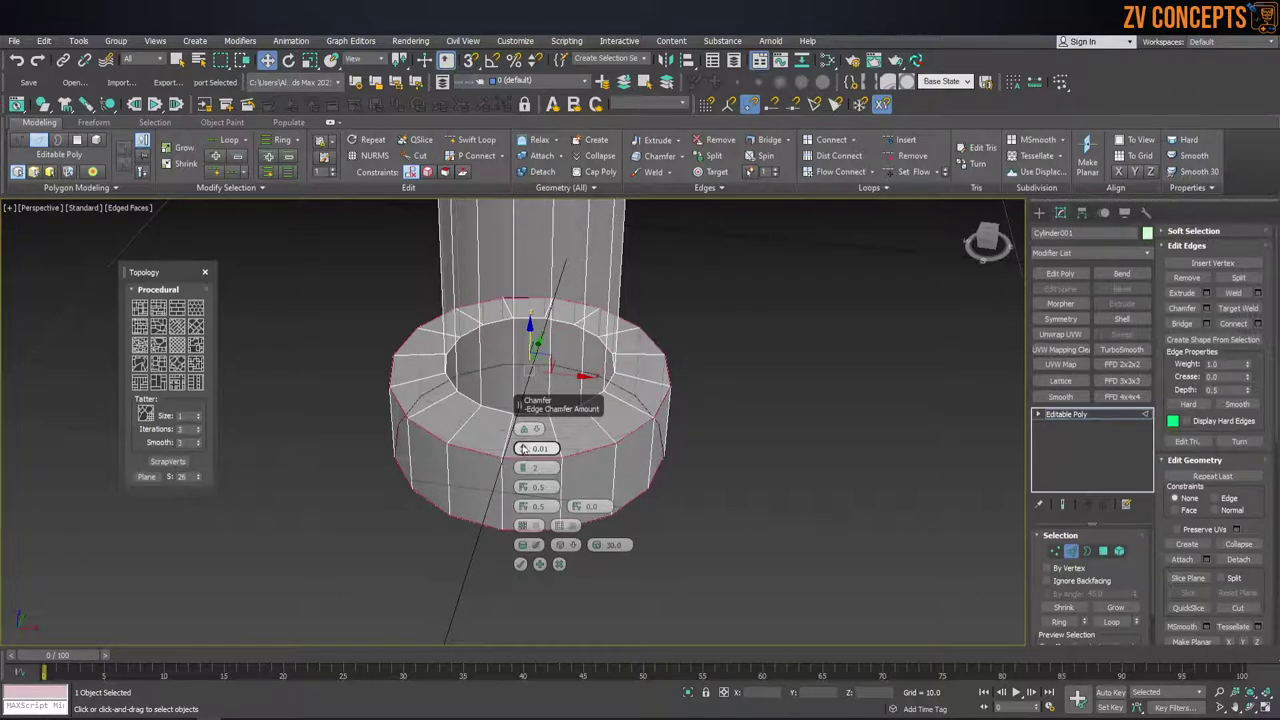
pyautogui.moveTo(523, 449); pyautogui.dragTo(523, 420)
pyautogui.moveTo(527, 472); pyautogui.dragTo(522, 452)
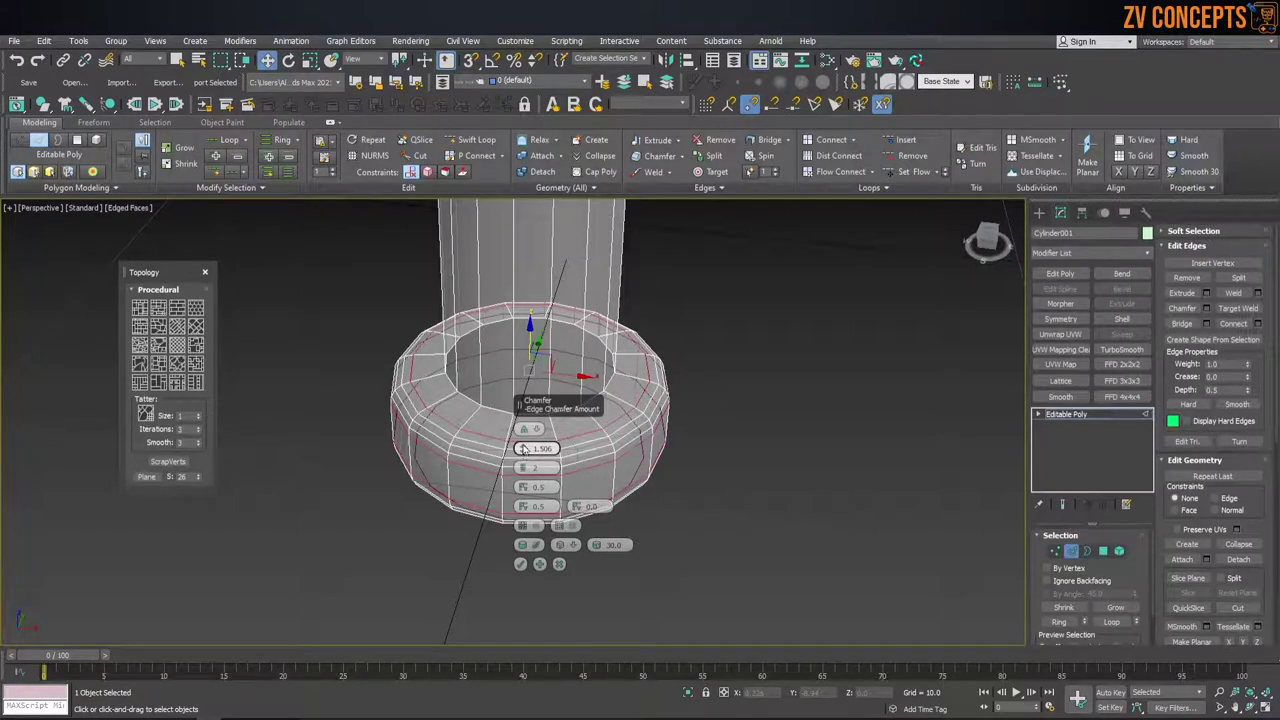
pyautogui.click(520, 564)
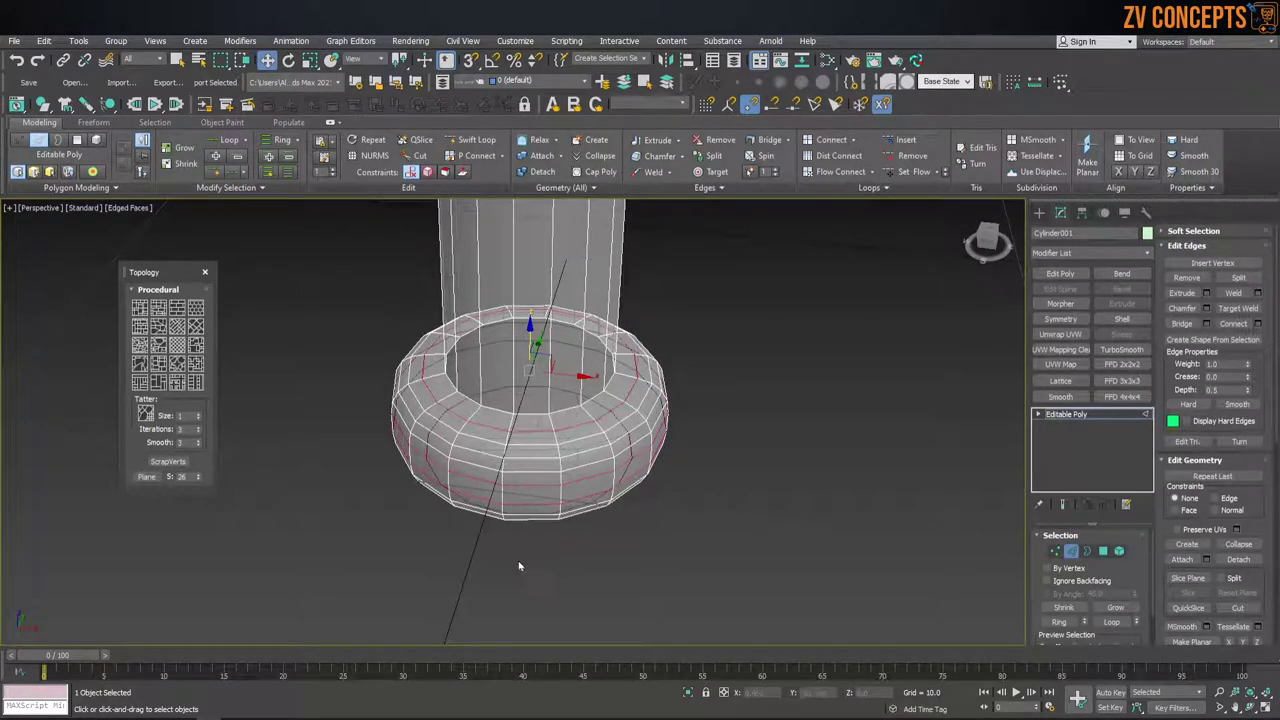
pyautogui.moveTo(519, 566); pyautogui.dragTo(509, 588, button='middle')
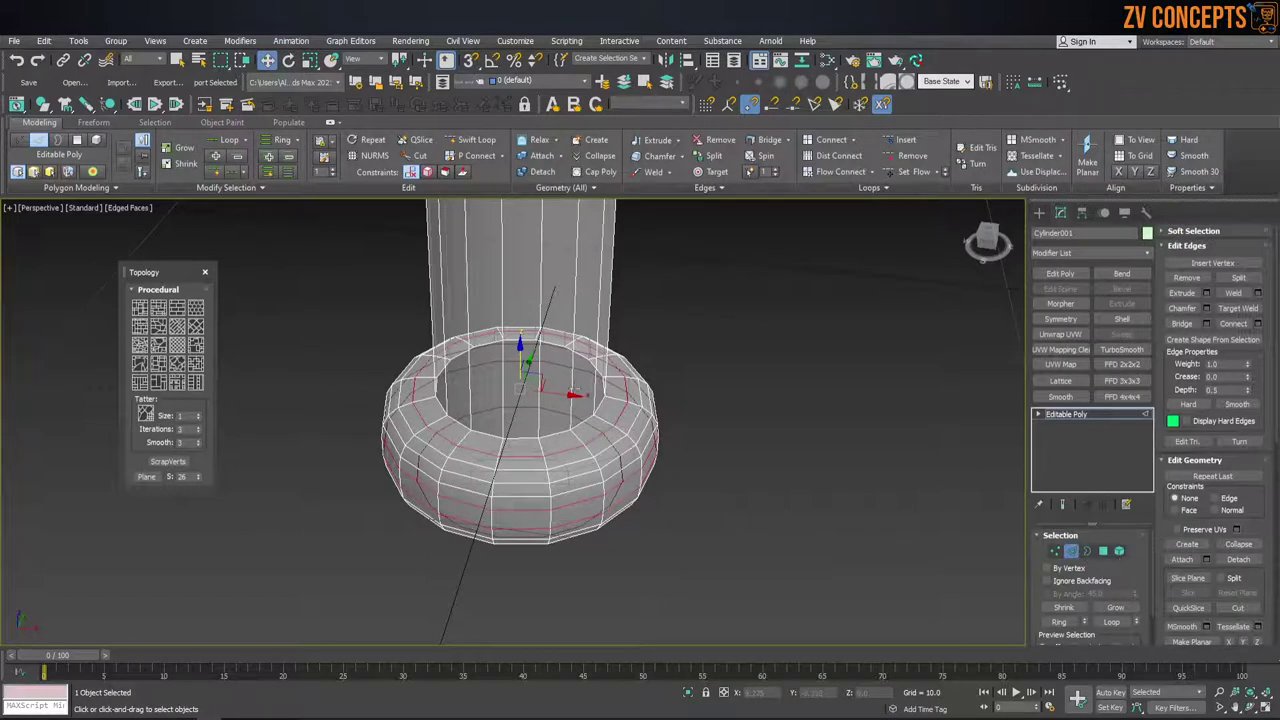
pyautogui.scroll(-5, 791, 408)
pyautogui.scroll(3, 791, 408)
pyautogui.click(1039, 212)
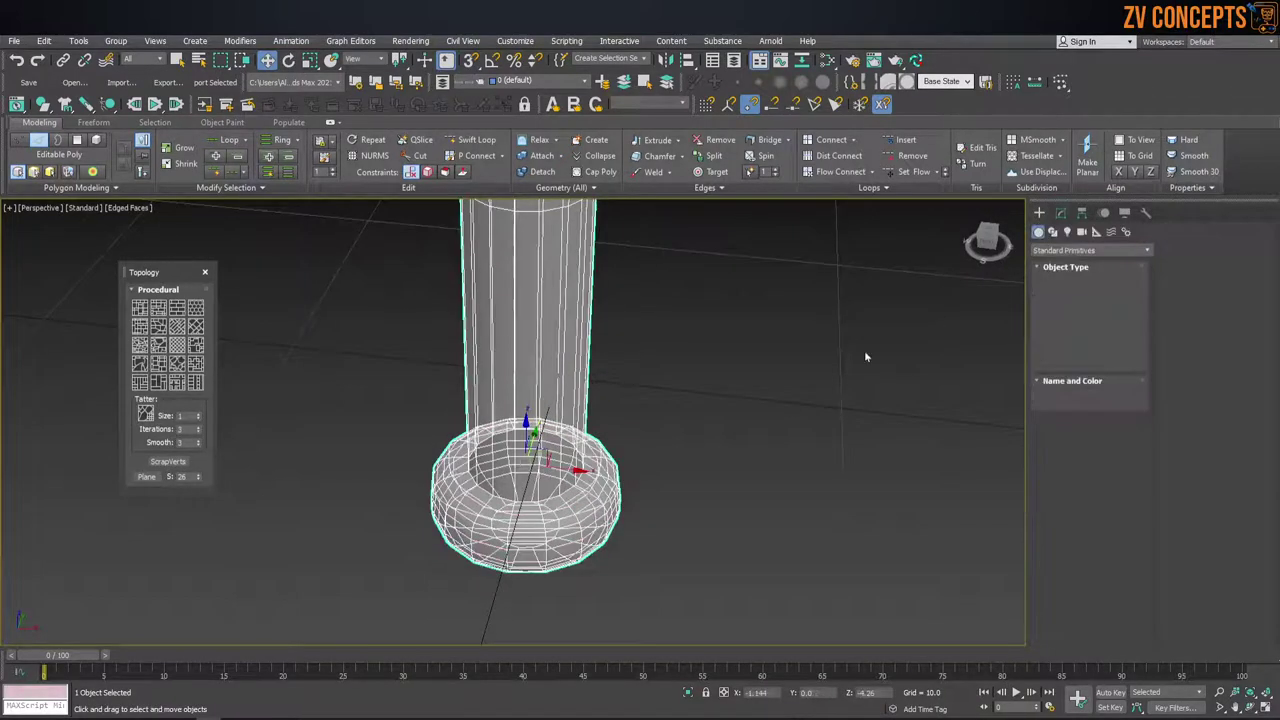
# Compare the bat with the reference image, then reselect it in Editable Poly settings.
pyautogui.keyDown('alt'); pyautogui.moveTo(866, 354); pyautogui.dragTo(780, 300, button='middle'); pyautogui.keyUp('alt')
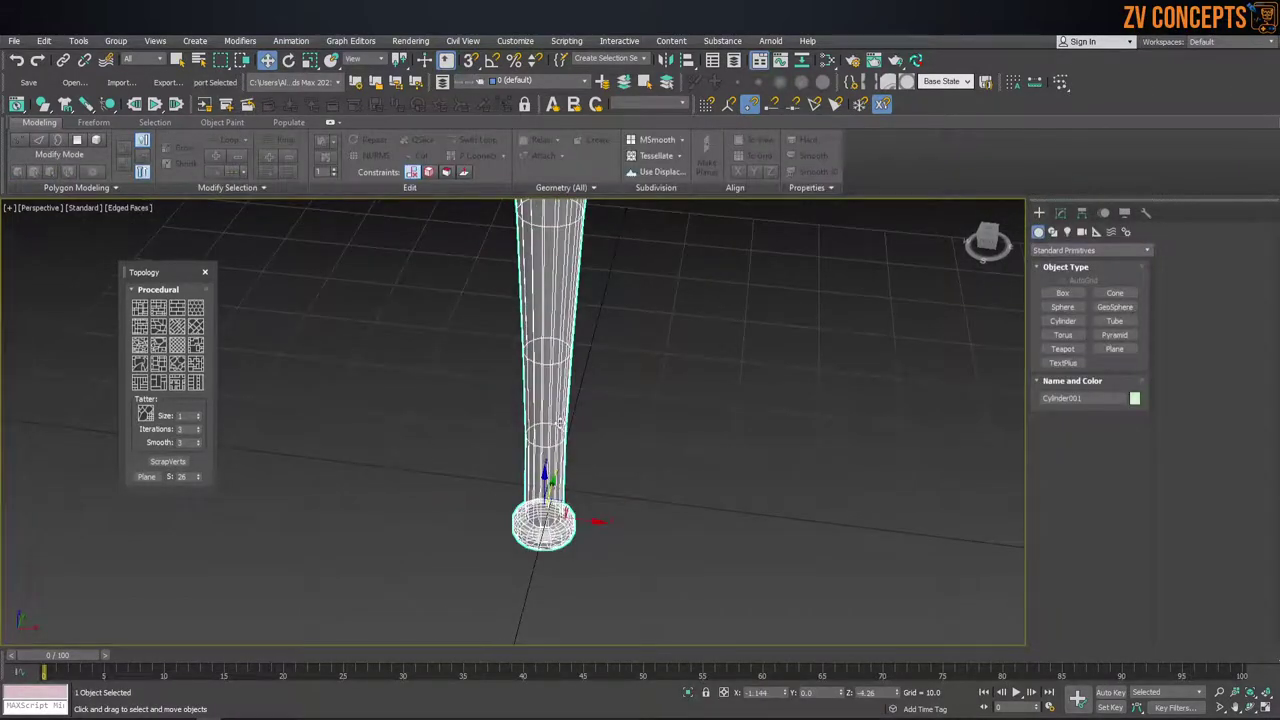
pyautogui.keyDown('alt'); pyautogui.moveTo(573, 414); pyautogui.dragTo(557, 450, button='middle'); pyautogui.keyUp('alt')
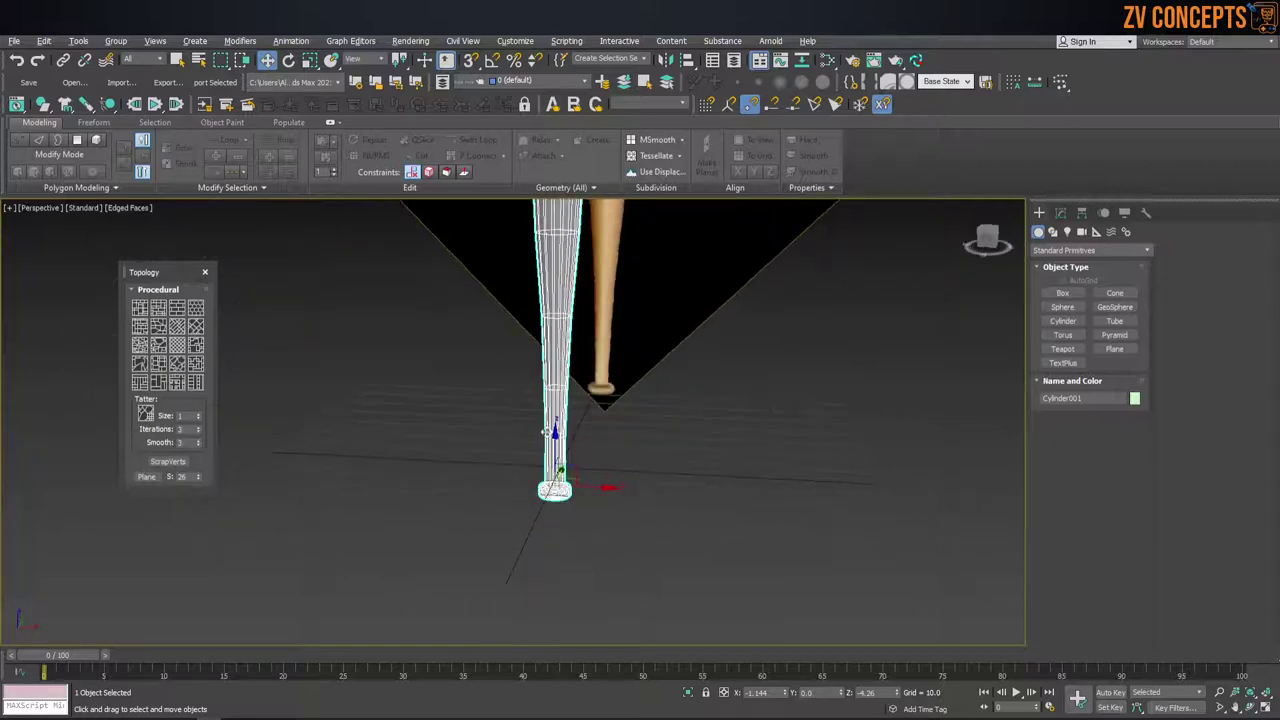
pyautogui.scroll(2, 557, 450)
pyautogui.moveTo(557, 450)
pyautogui.keyDown('alt'); pyautogui.mouseDown(button='middle')
pyautogui.moveTo(591, 350)
pyautogui.moveTo(712, 508)
pyautogui.moveTo(580, 517)
pyautogui.moveTo(455, 463)
pyautogui.moveTo(440, 420)
pyautogui.mouseUp(button='middle'); pyautogui.keyUp('alt')
pyautogui.click(706, 503)
pyautogui.click(440, 420)
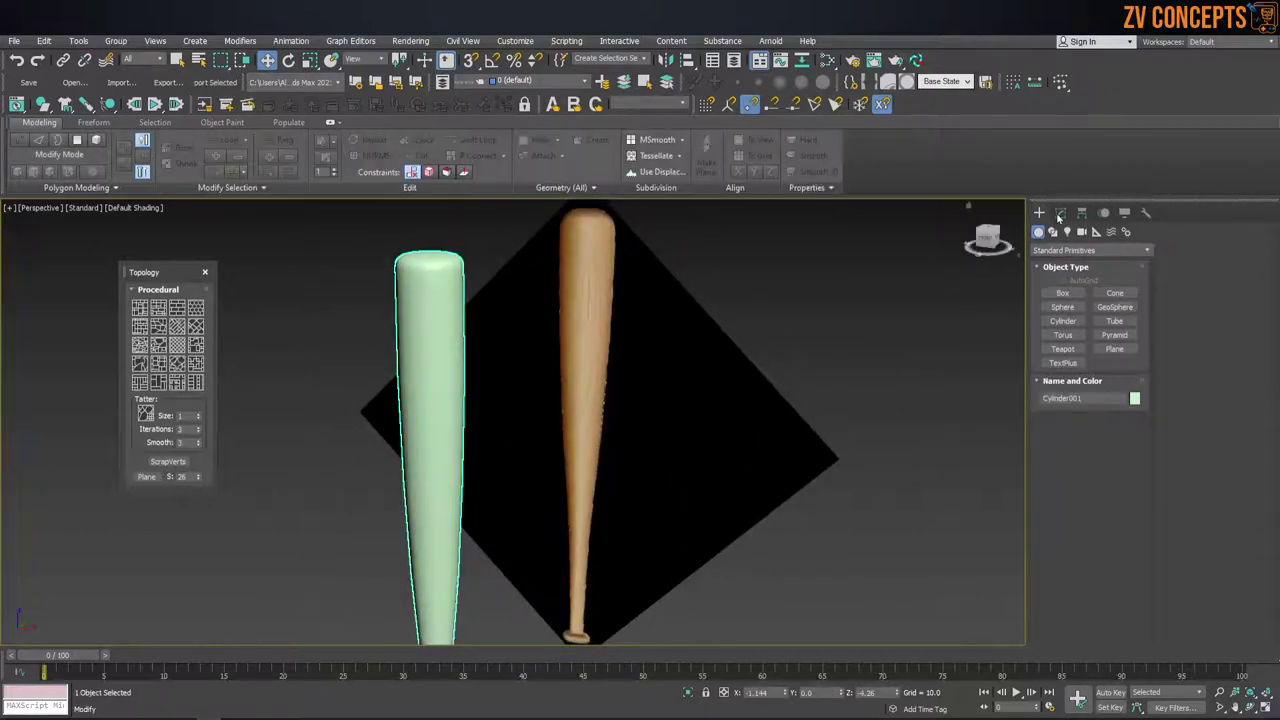
pyautogui.click(1060, 212)
# Select all of the bat's polygons and clear all their smoothing groups.
pyautogui.press('4')
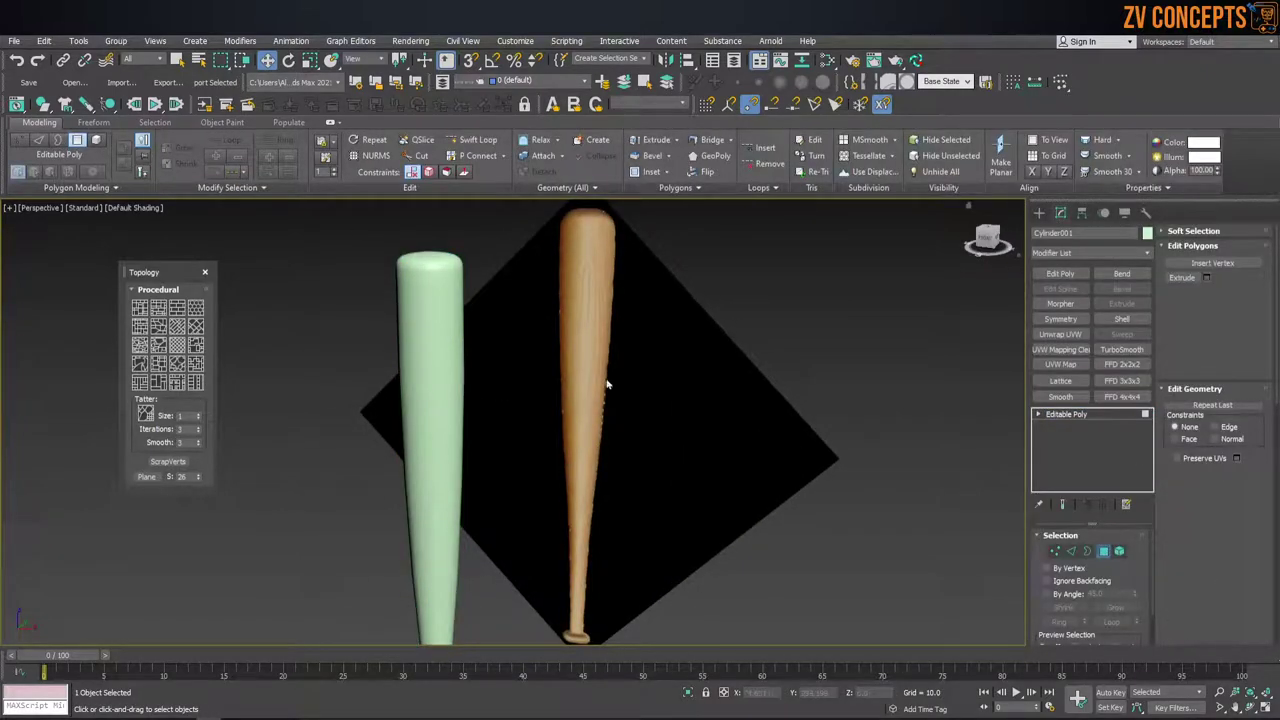
pyautogui.hotkey('ctrl', 'a')
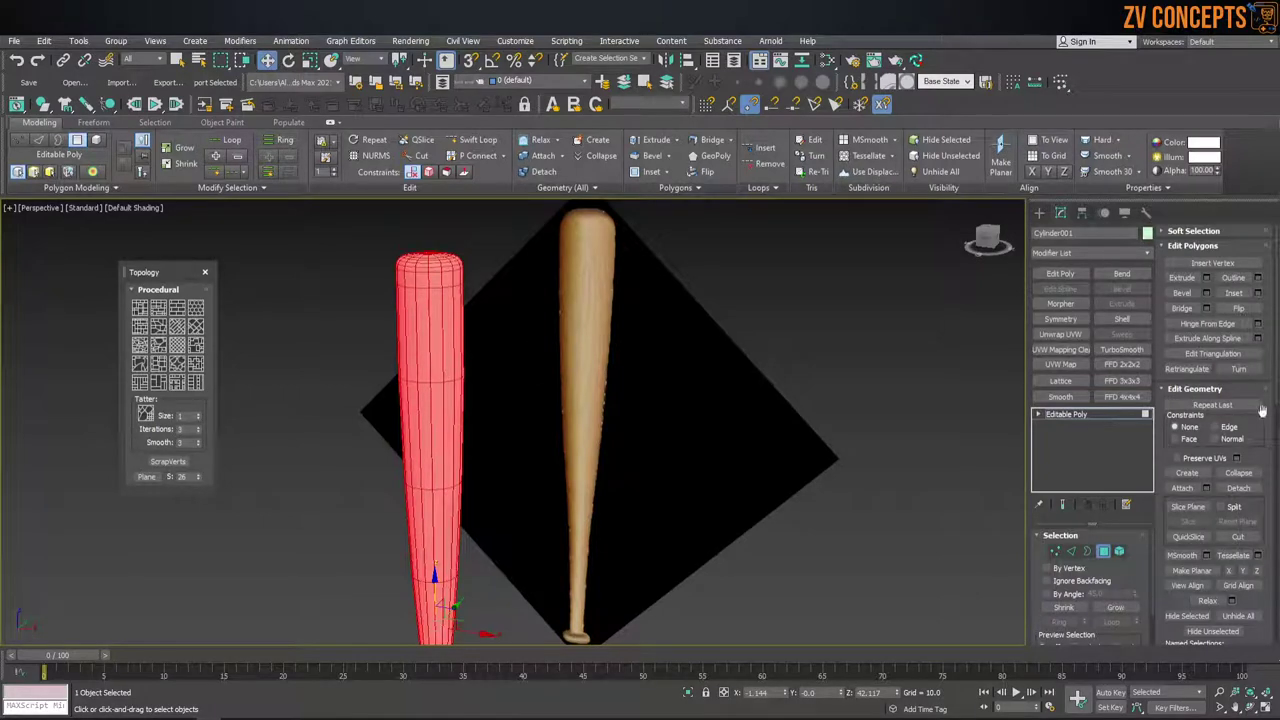
pyautogui.scroll(-5, 1217, 392)
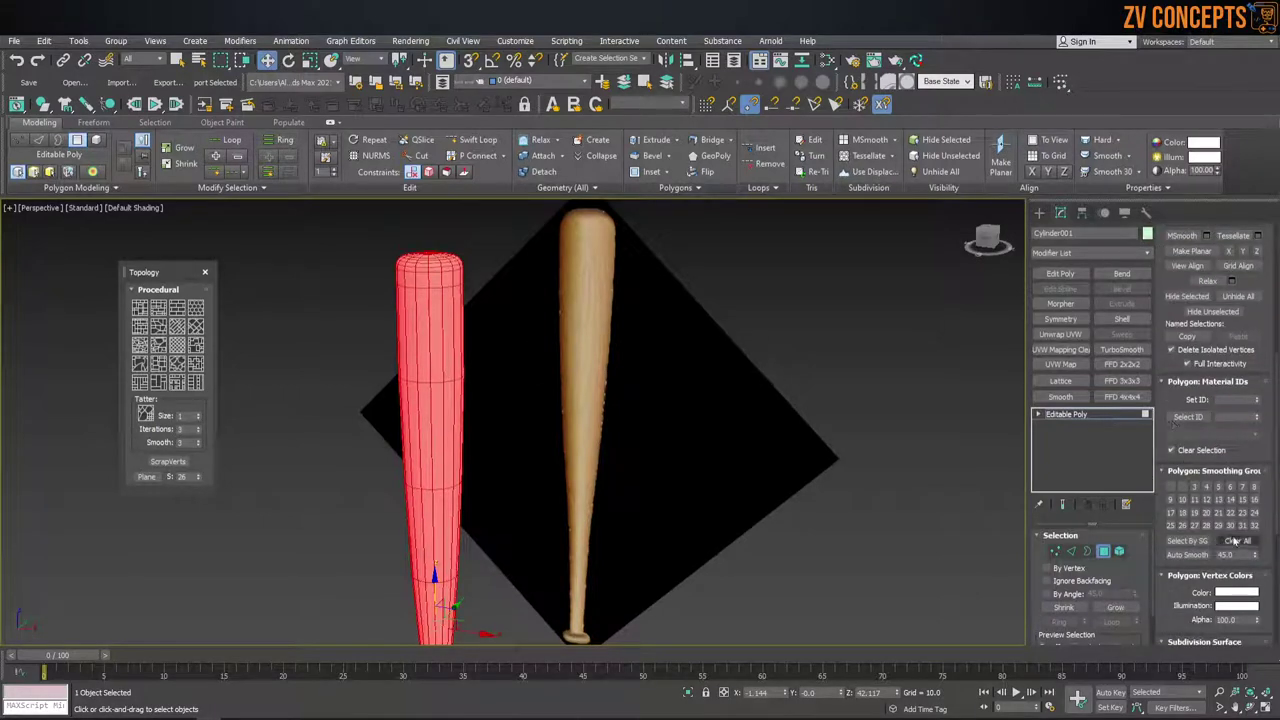
pyautogui.click(1235, 540)
pyautogui.click(1039, 215)
pyautogui.moveTo(560, 420)
pyautogui.keyDown('alt'); pyautogui.mouseDown(button='middle')
pyautogui.moveTo(449, 306)
pyautogui.moveTo(443, 346)
pyautogui.moveTo(536, 502)
pyautogui.mouseUp(button='middle'); pyautogui.keyUp('alt')
pyautogui.scroll(3, 536, 502)
pyautogui.scroll(5, 543, 514)
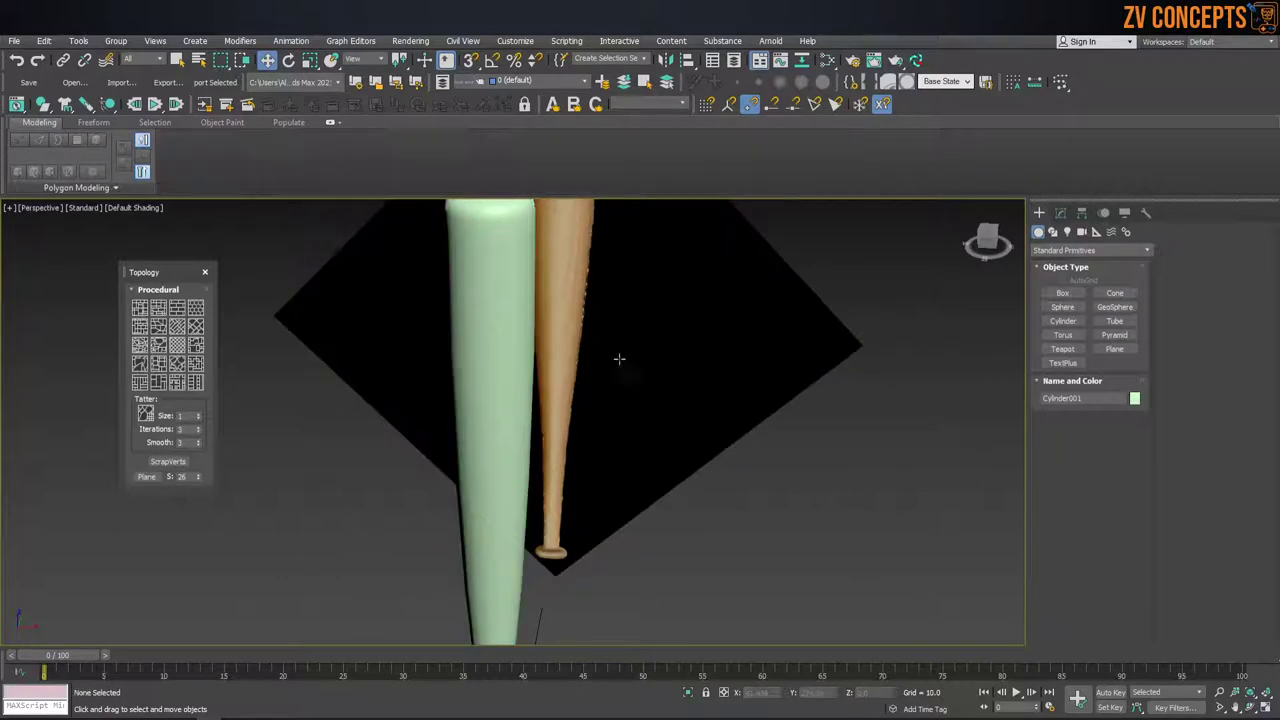
pyautogui.scroll(-5, 517, 267)
pyautogui.keyDown('alt'); pyautogui.moveTo(517, 267); pyautogui.dragTo(631, 361, button='middle'); pyautogui.keyUp('alt')
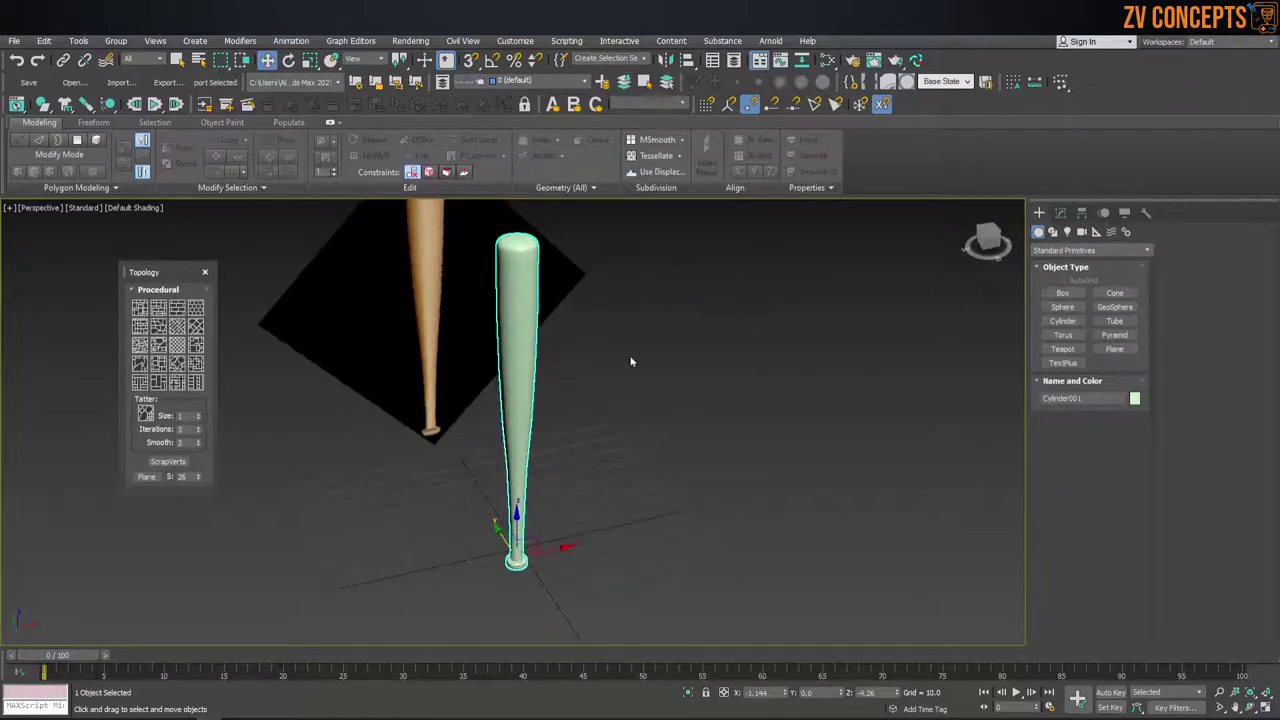